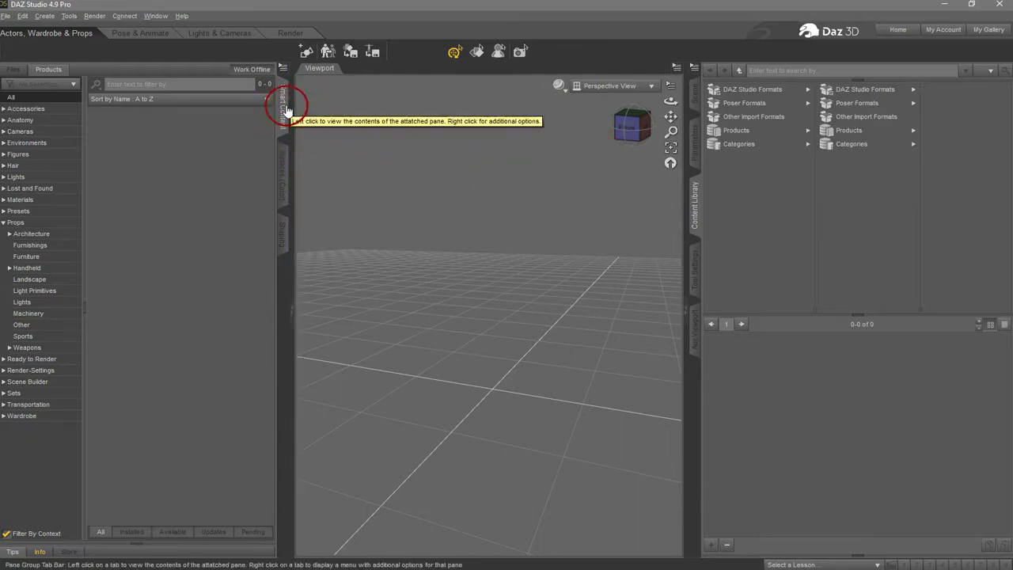
# Browse the available products in the Architecture props category and the Environments category
pyautogui.click(29, 235)
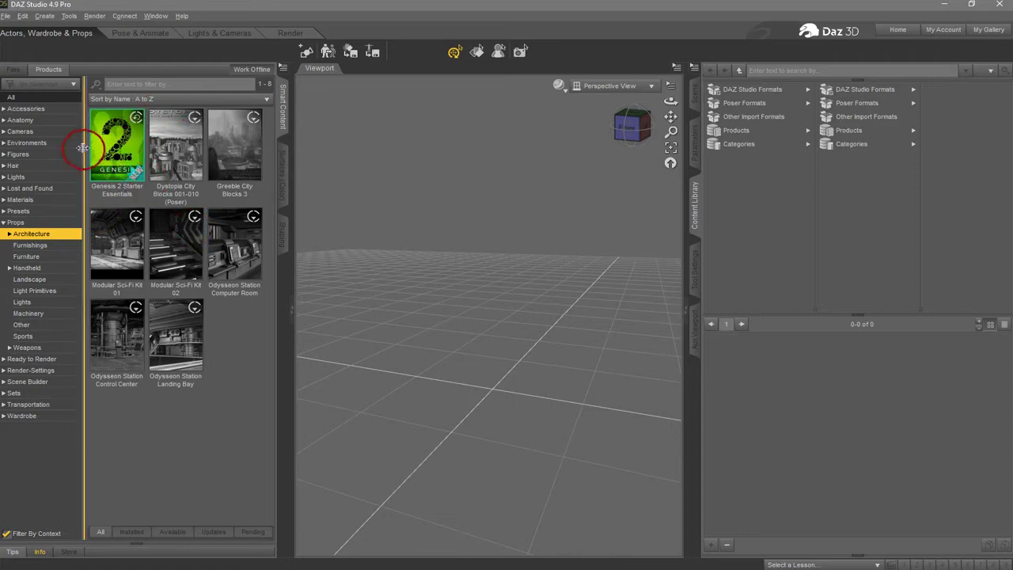
pyautogui.click(27, 142)
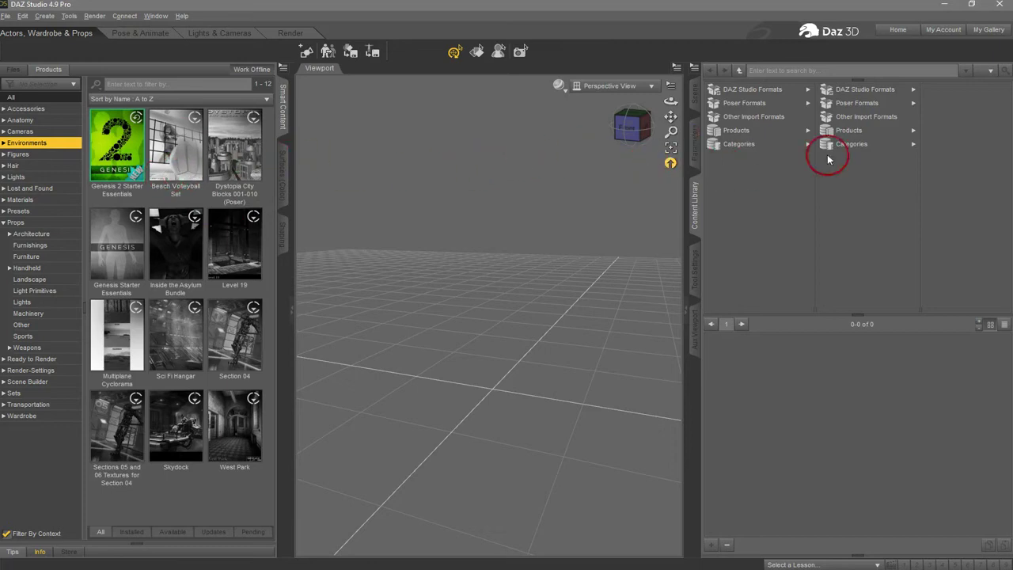
# Search the Content Library for "warehouse"
pyautogui.click(696, 93)
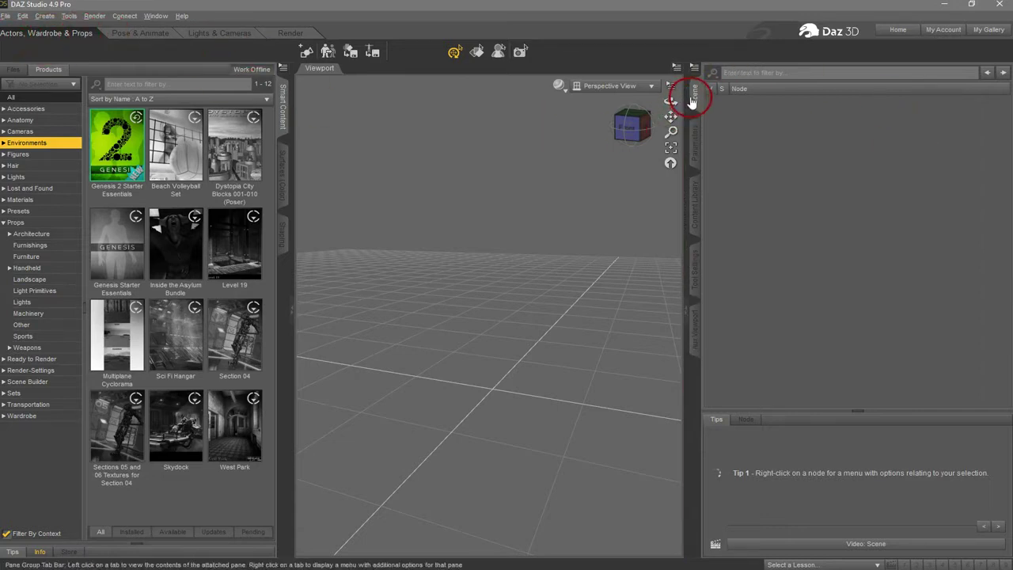
pyautogui.click(700, 122)
pyautogui.click(700, 198)
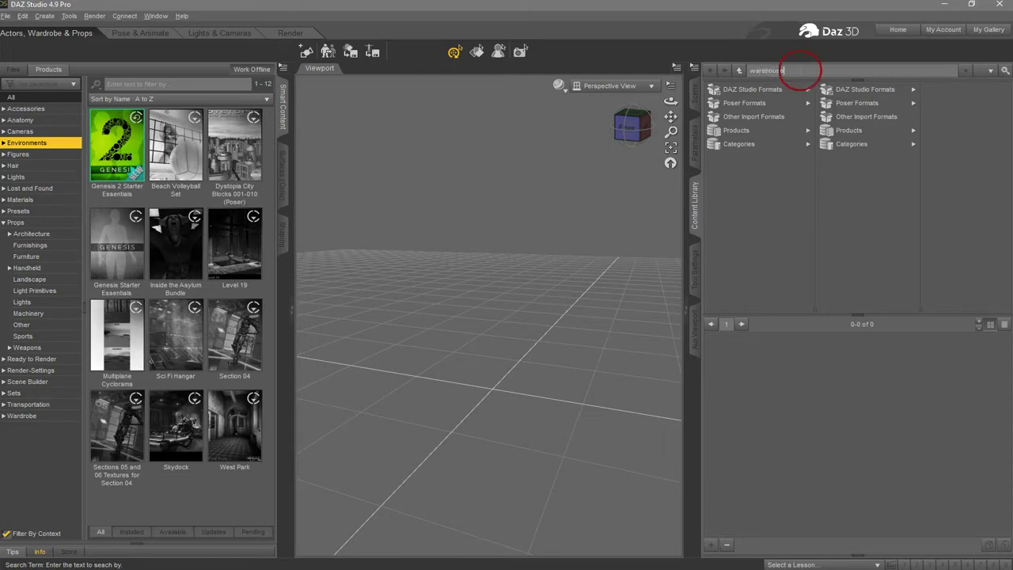
pyautogui.press('Return')
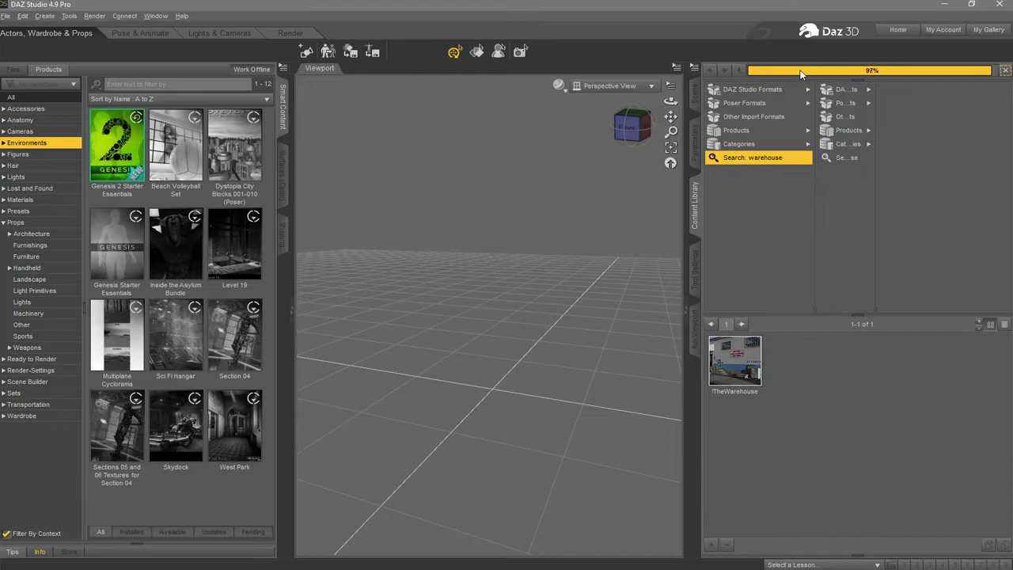
pyautogui.click(818, 89)
pyautogui.click(844, 207)
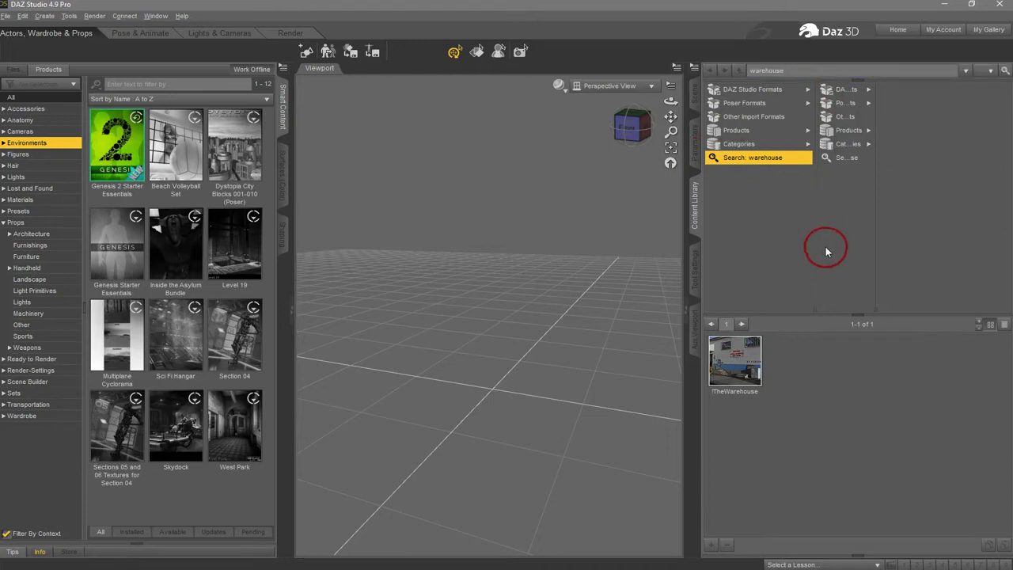
# Load the !TheWarehouse scene from the search results into the viewport
pyautogui.moveTo(726, 372)
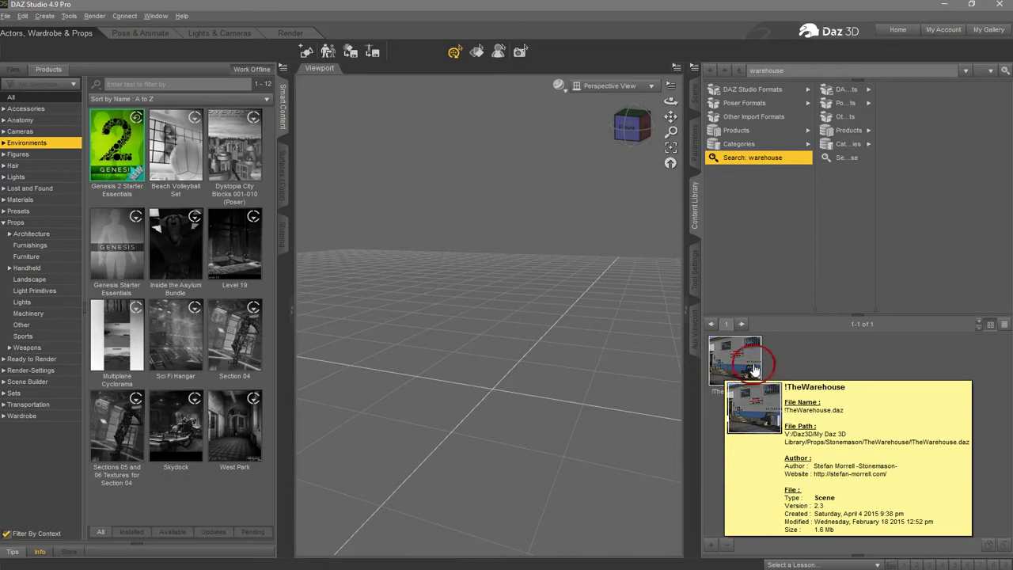
pyautogui.doubleClick(746, 359)
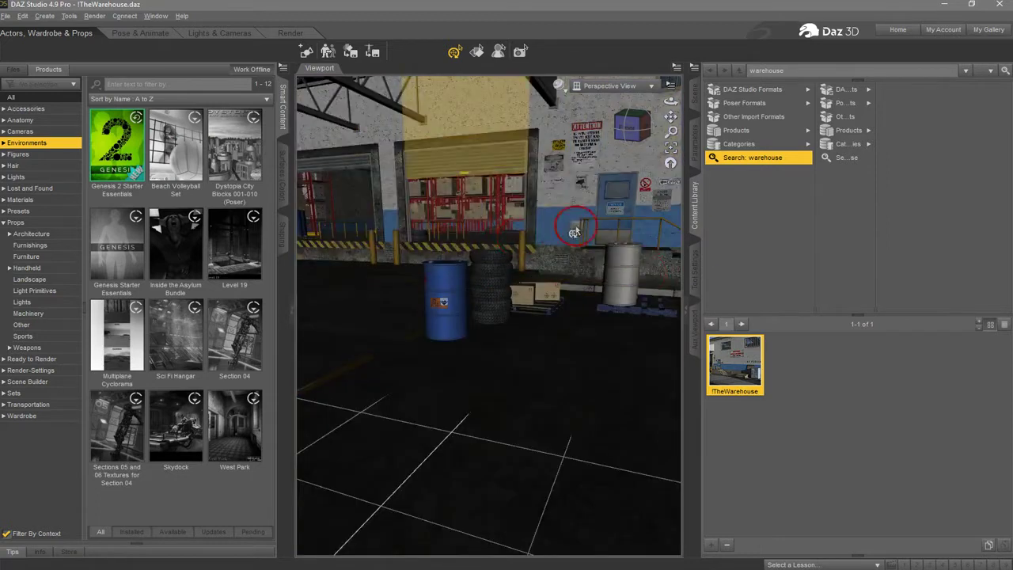
pyautogui.moveTo(693, 124); pyautogui.dragTo(716, 102)
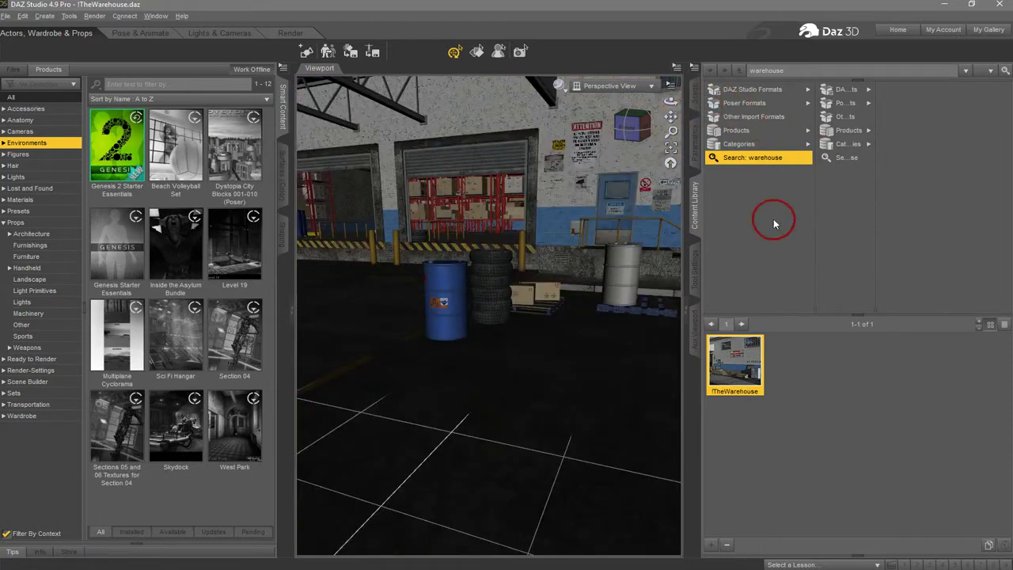
pyautogui.click(558, 238)
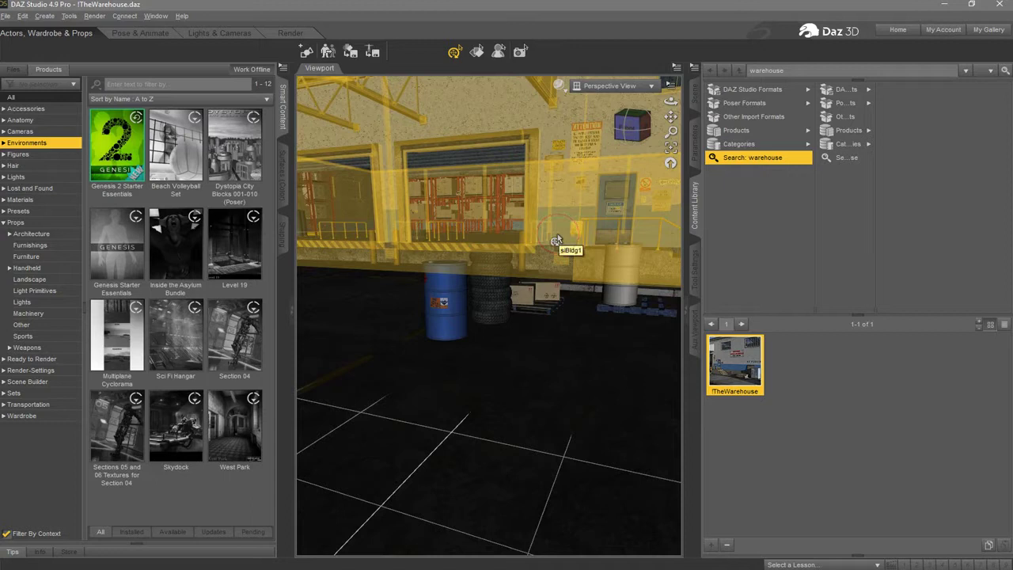
pyautogui.click(770, 248)
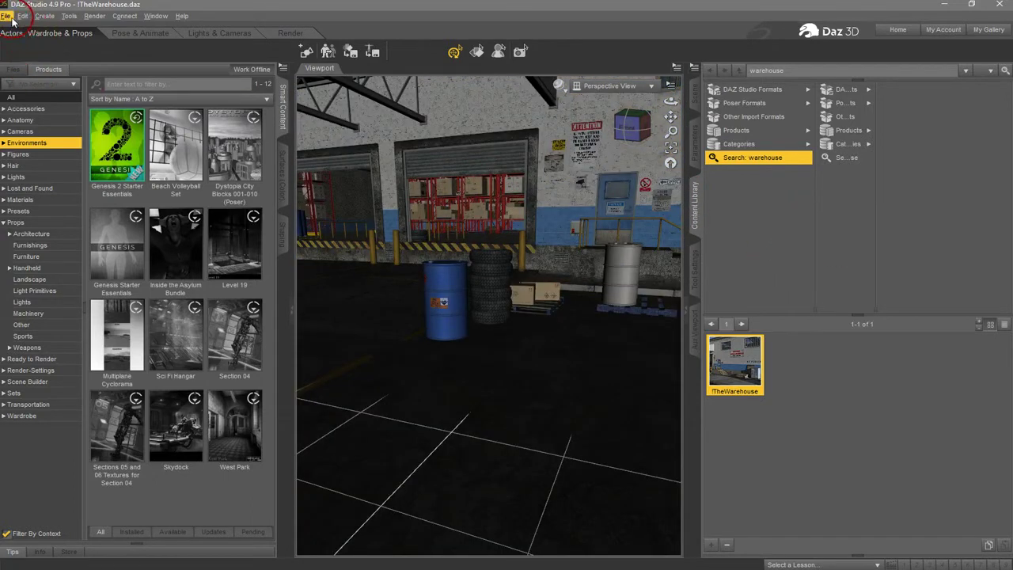
pyautogui.click(12, 17)
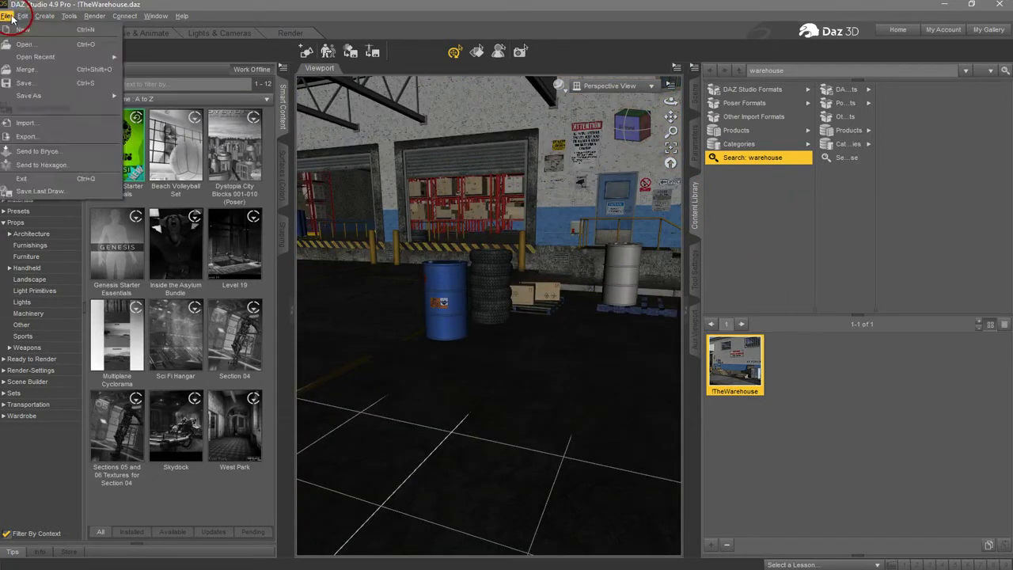
pyautogui.click(40, 142)
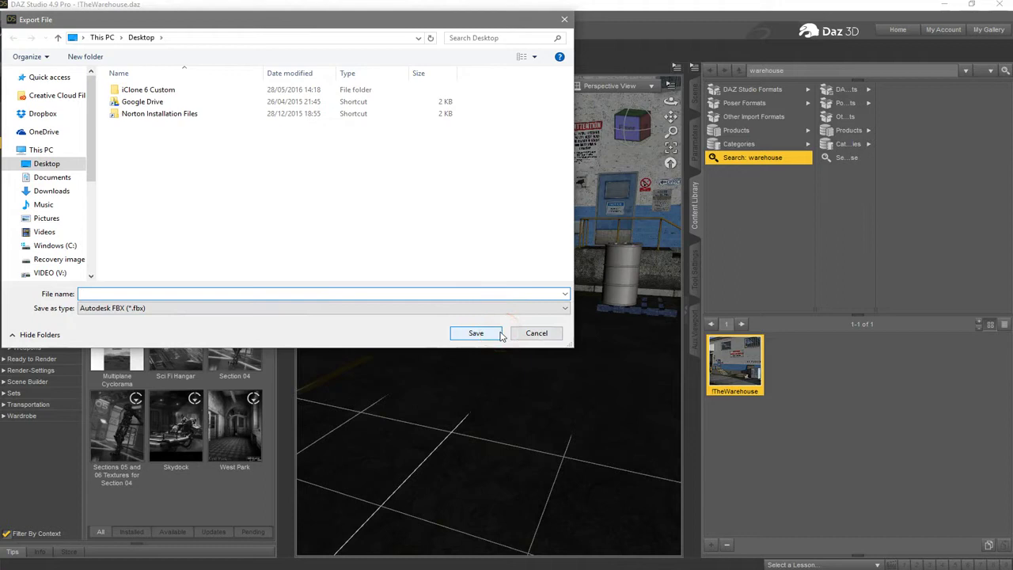
pyautogui.click(470, 227)
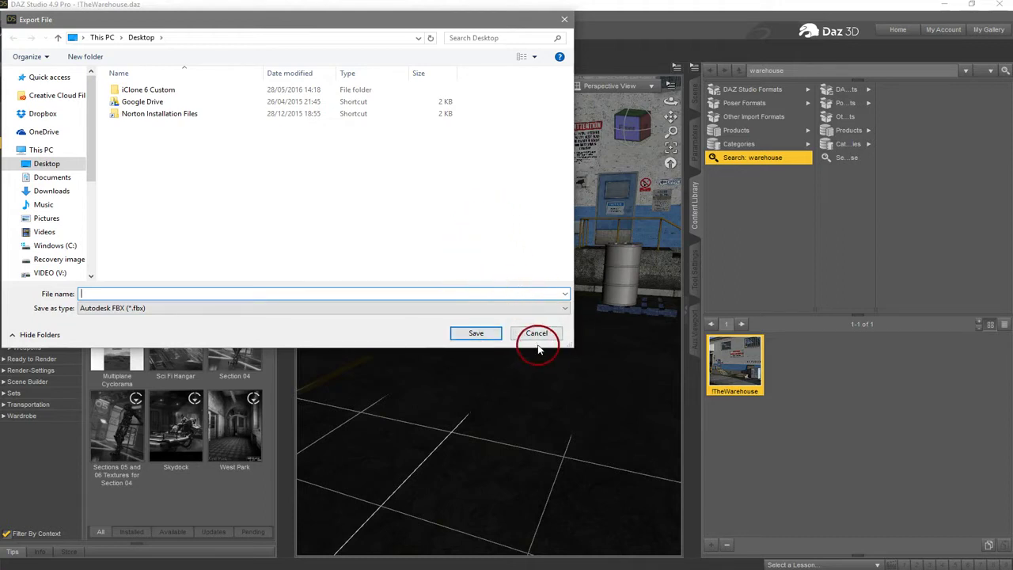
pyautogui.write('Warehouse')
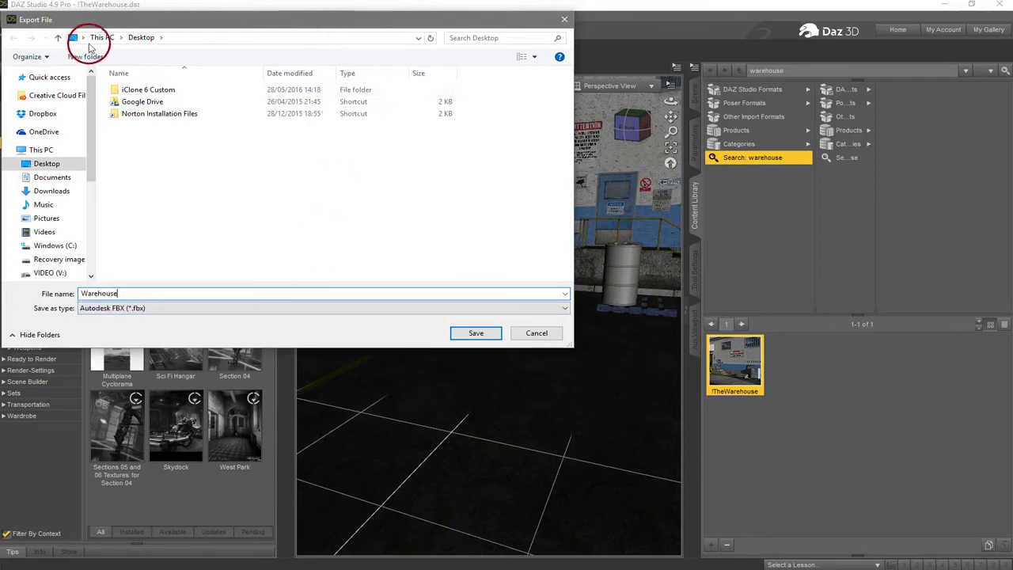
pyautogui.click(484, 332)
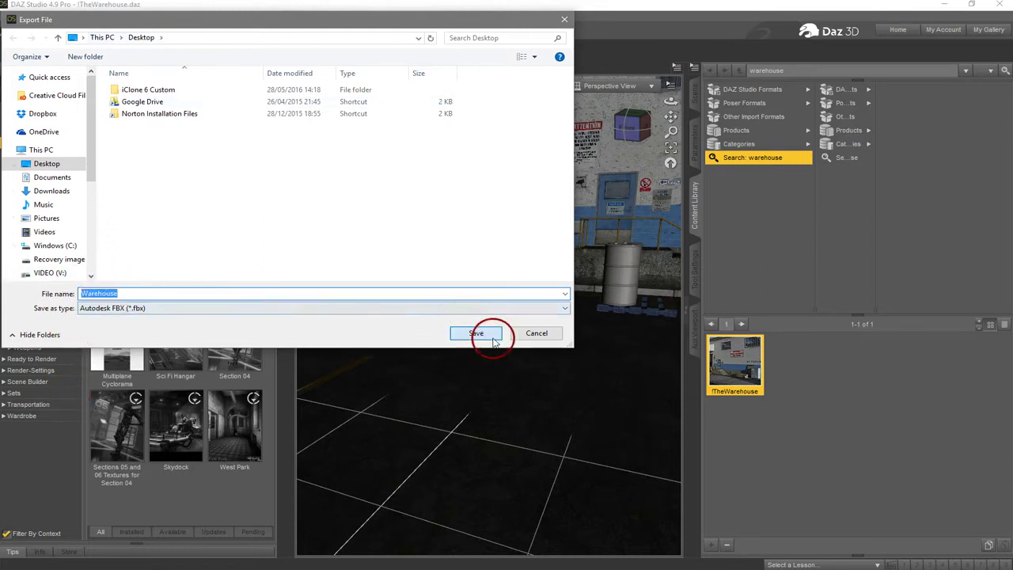
pyautogui.moveTo(364, 113); pyautogui.dragTo(394, 71)
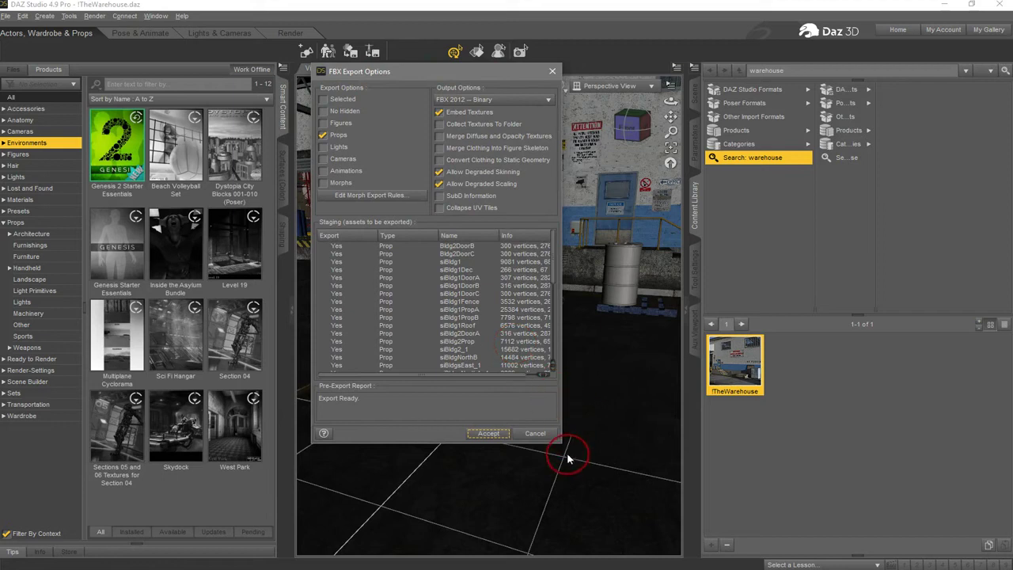
pyautogui.moveTo(561, 444); pyautogui.dragTo(607, 458)
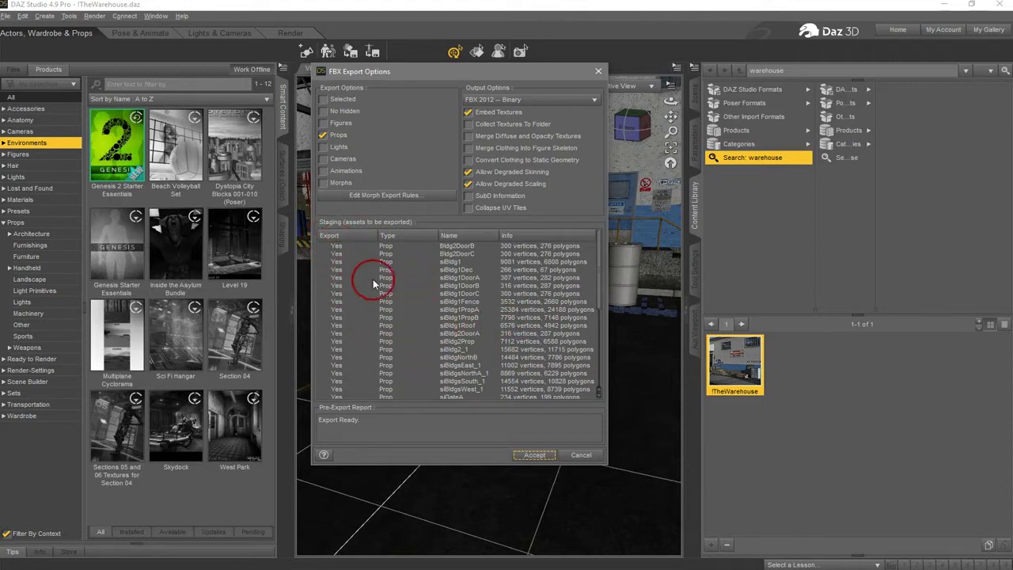
pyautogui.moveTo(602, 277); pyautogui.dragTo(599, 244)
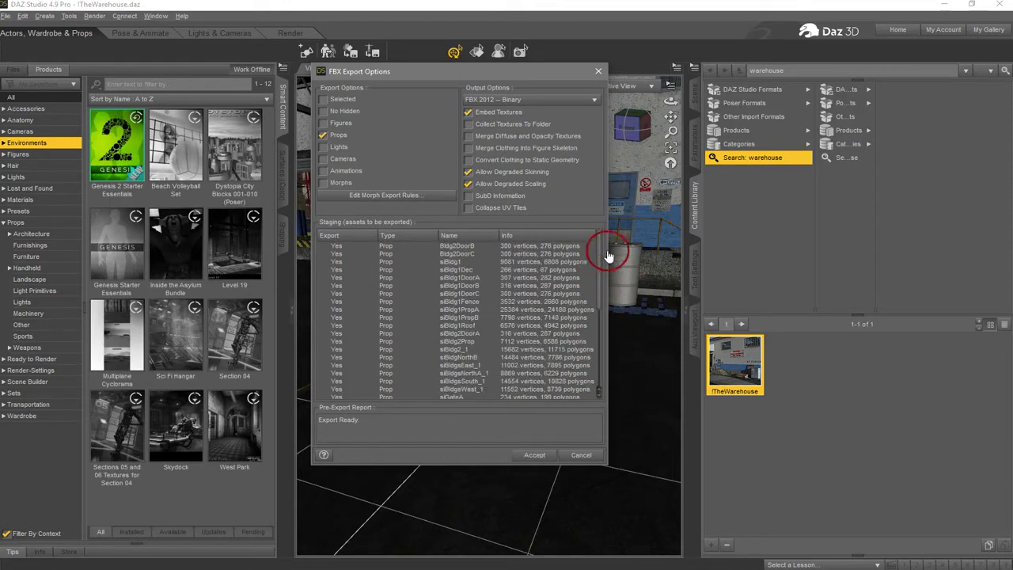
pyautogui.click(584, 456)
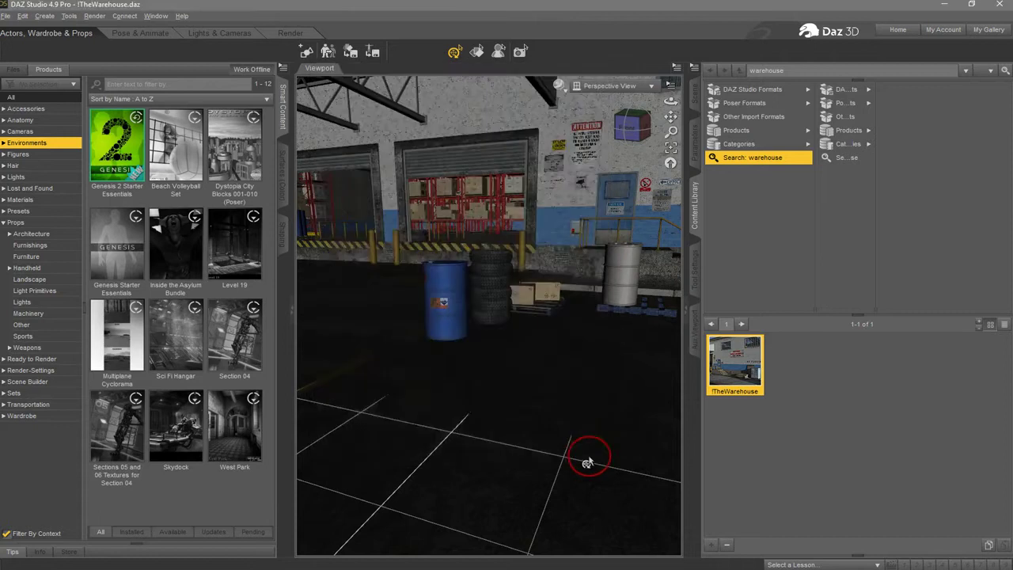
# Expand the siGround_1 node in the scene hierarchy and frame it in the viewport
pyautogui.click(698, 103)
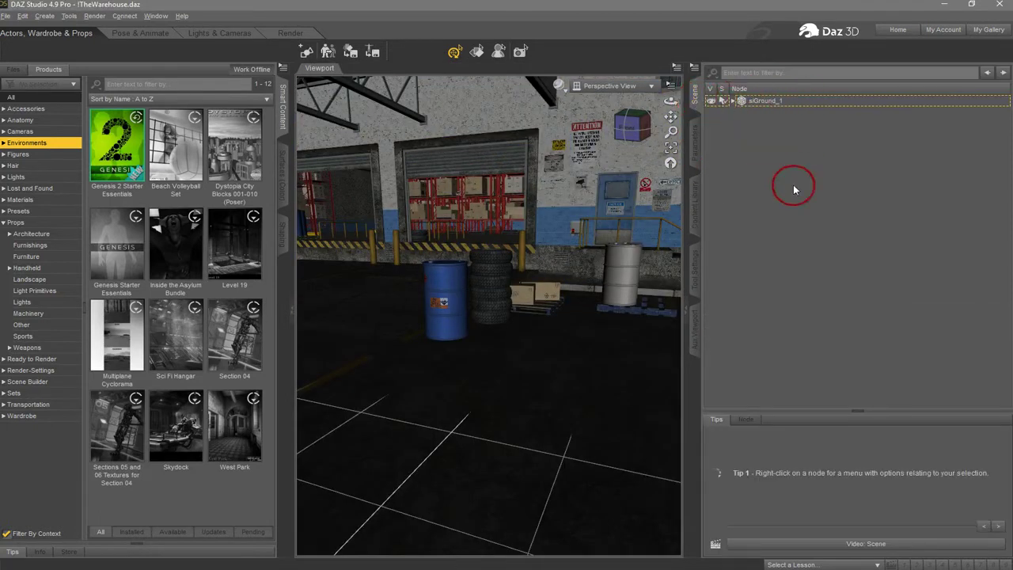
pyautogui.click(693, 107)
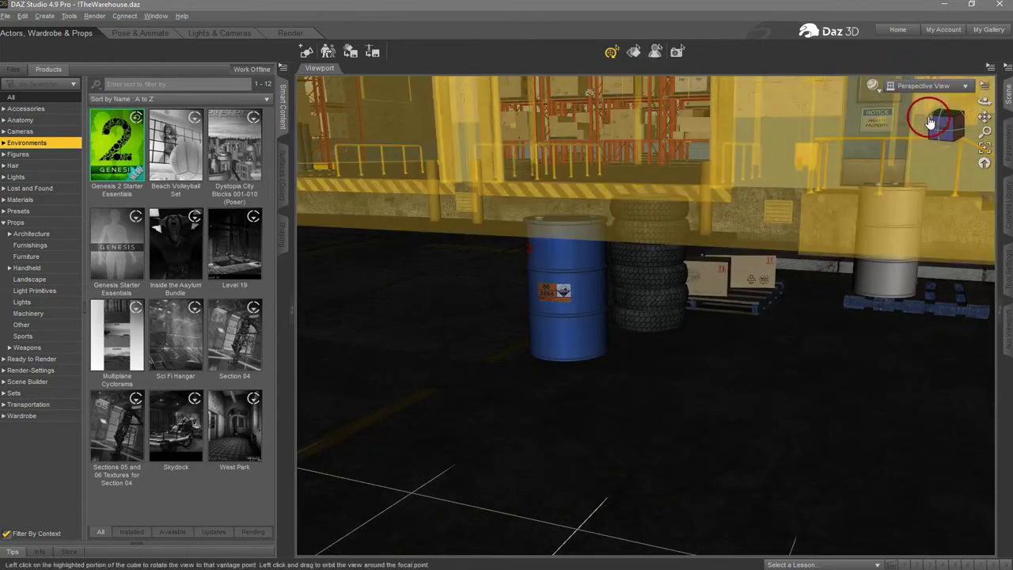
pyautogui.click(1005, 93)
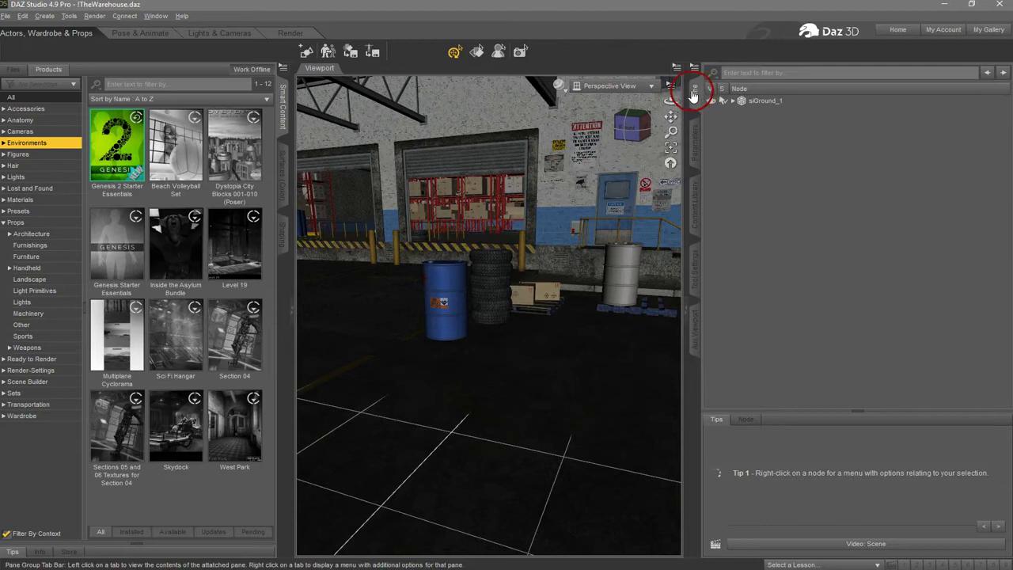
pyautogui.click(773, 103)
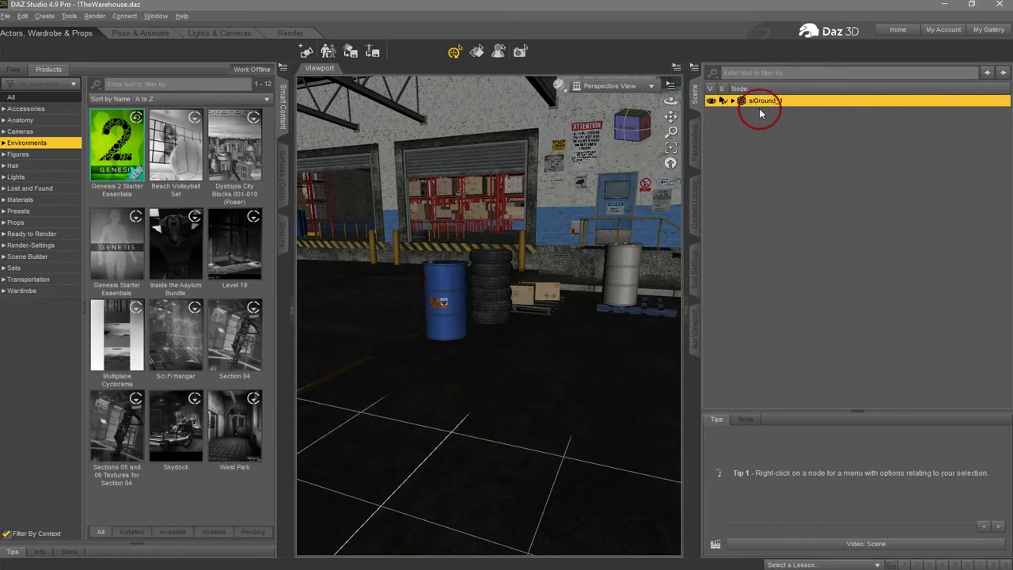
pyautogui.click(732, 101)
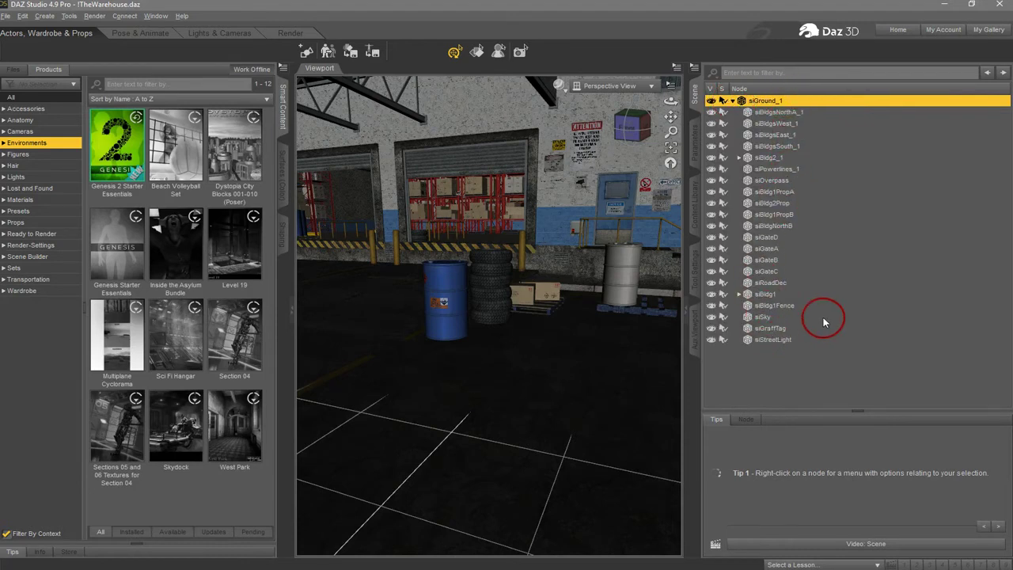
pyautogui.moveTo(671, 131); pyautogui.dragTo(670, 111)
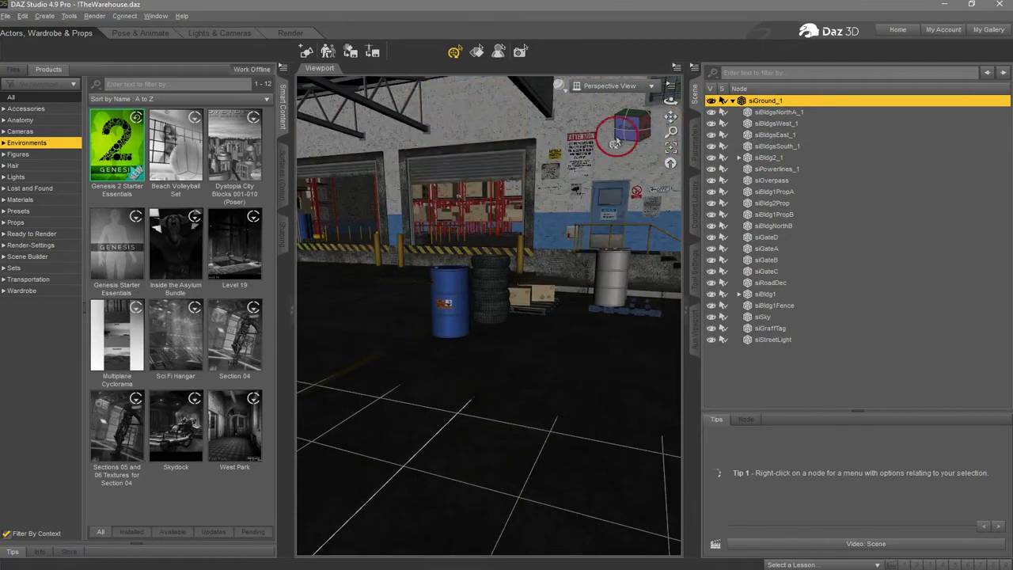
pyautogui.click(670, 147)
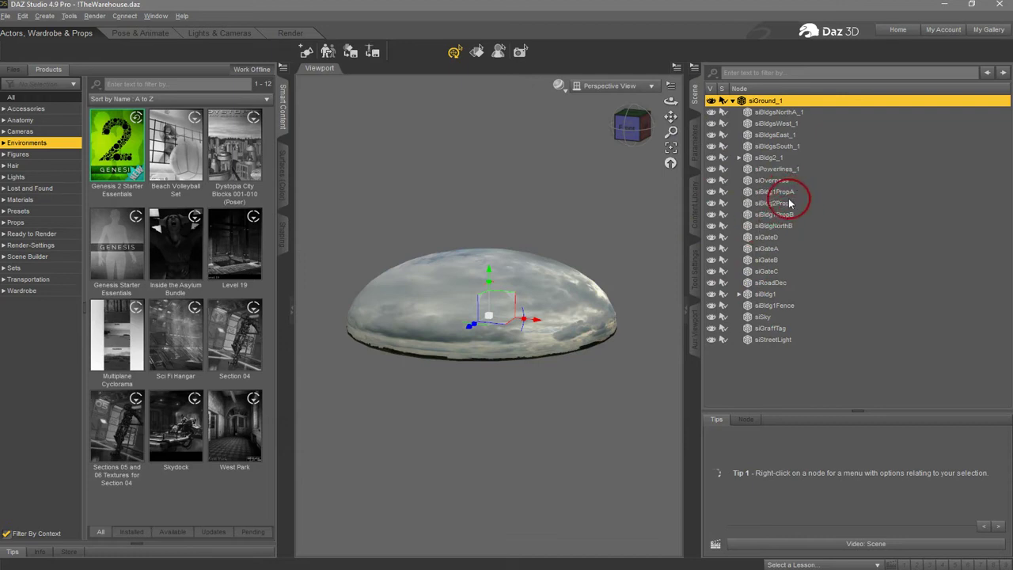
# Select the child nodes siBldgsSouth_1, siBldg1 and siGateA in turn to check where each sits in the scene
pyautogui.click(782, 147)
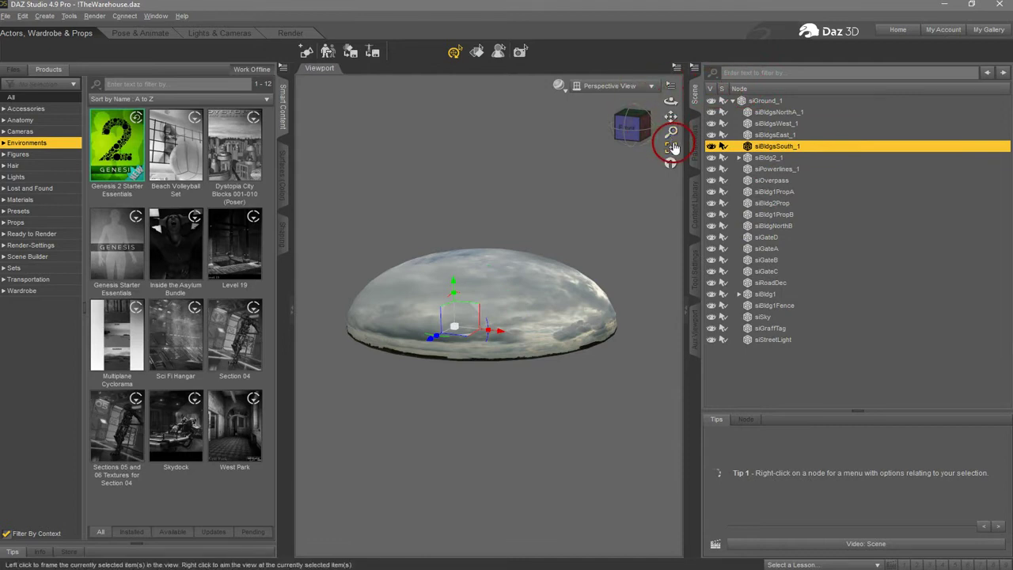
pyautogui.moveTo(670, 131); pyautogui.dragTo(672, 134)
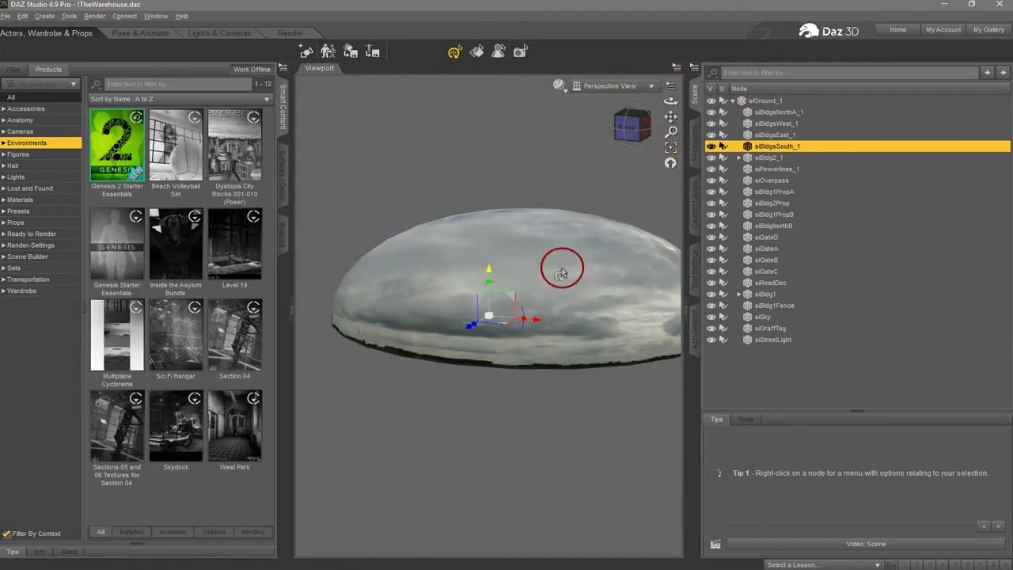
pyautogui.click(546, 301)
pyautogui.click(772, 293)
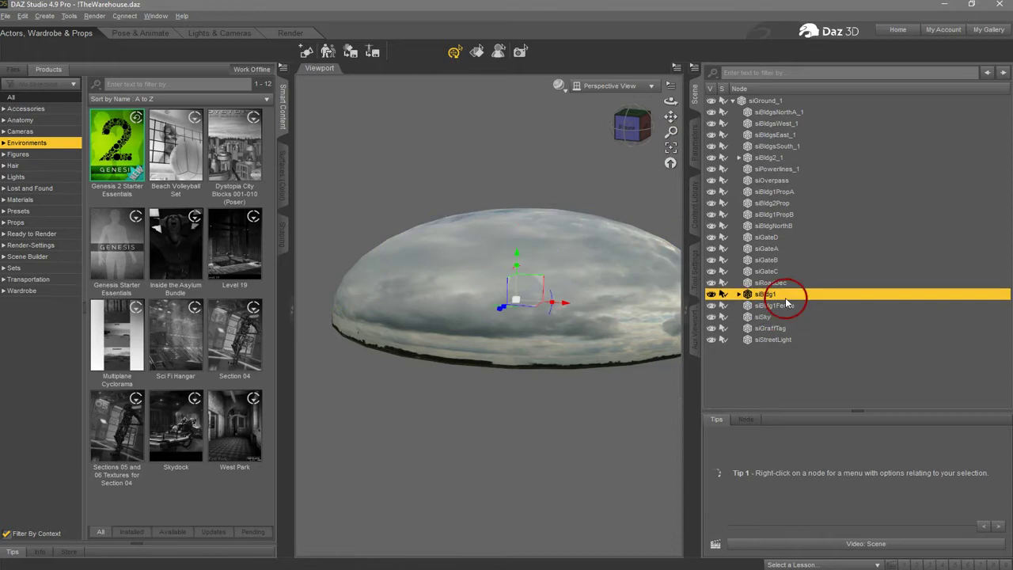
pyautogui.click(766, 248)
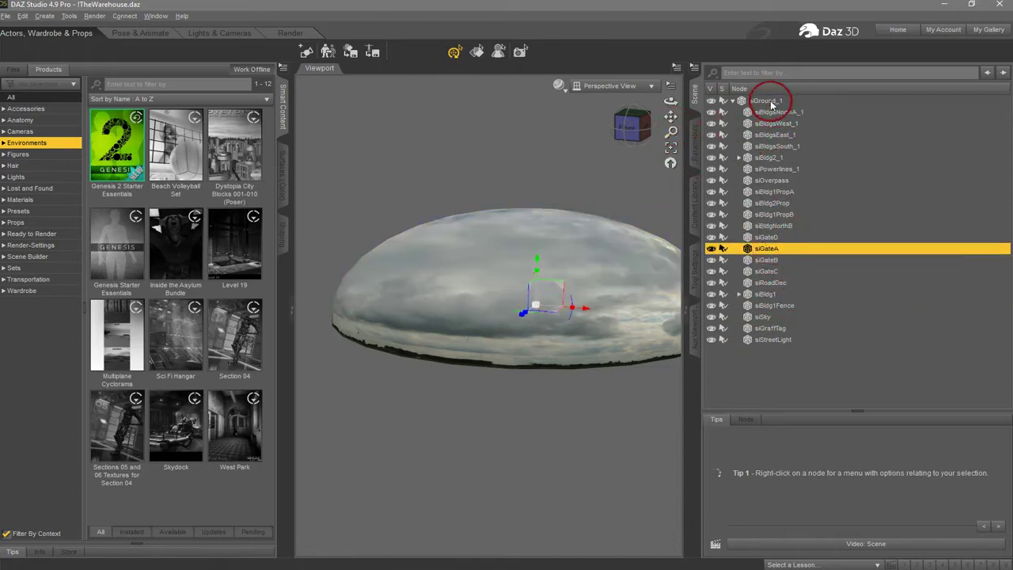
# Collapse the siGround_1 hierarchy and clear the node selection
pyautogui.click(734, 102)
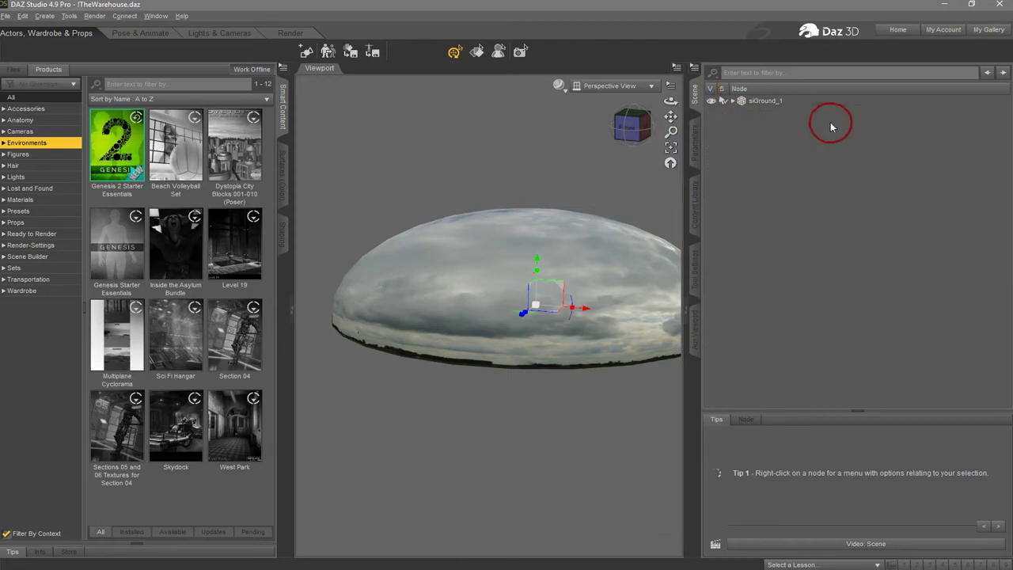
pyautogui.click(733, 102)
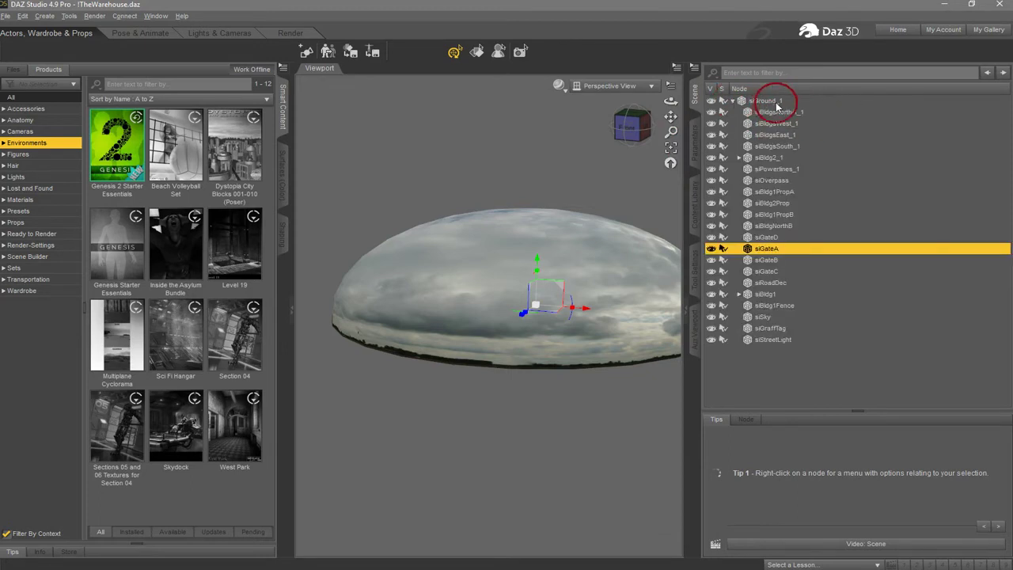
pyautogui.click(768, 101)
pyautogui.click(734, 102)
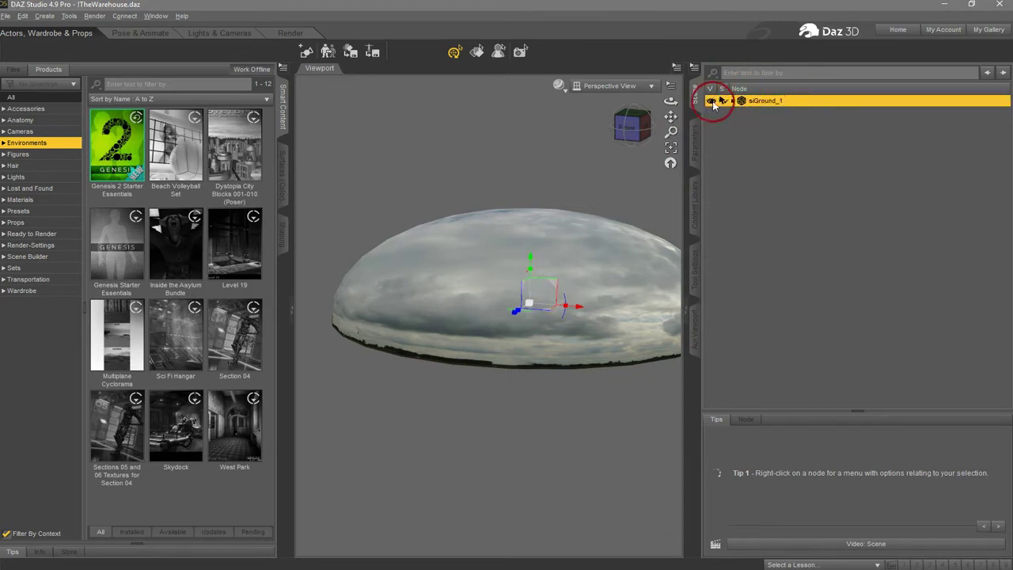
pyautogui.click(750, 114)
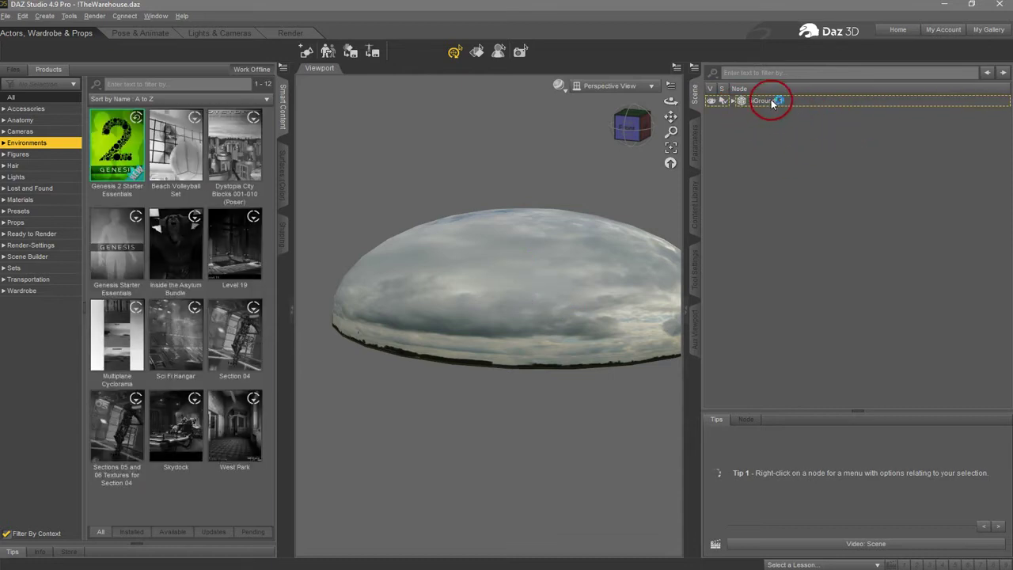
pyautogui.click(771, 102)
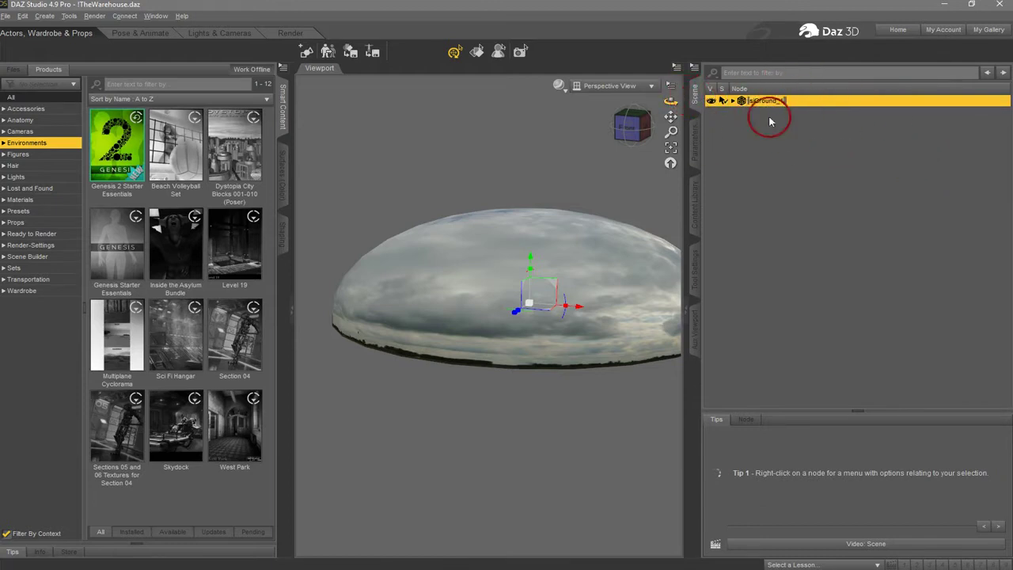
pyautogui.click(796, 127)
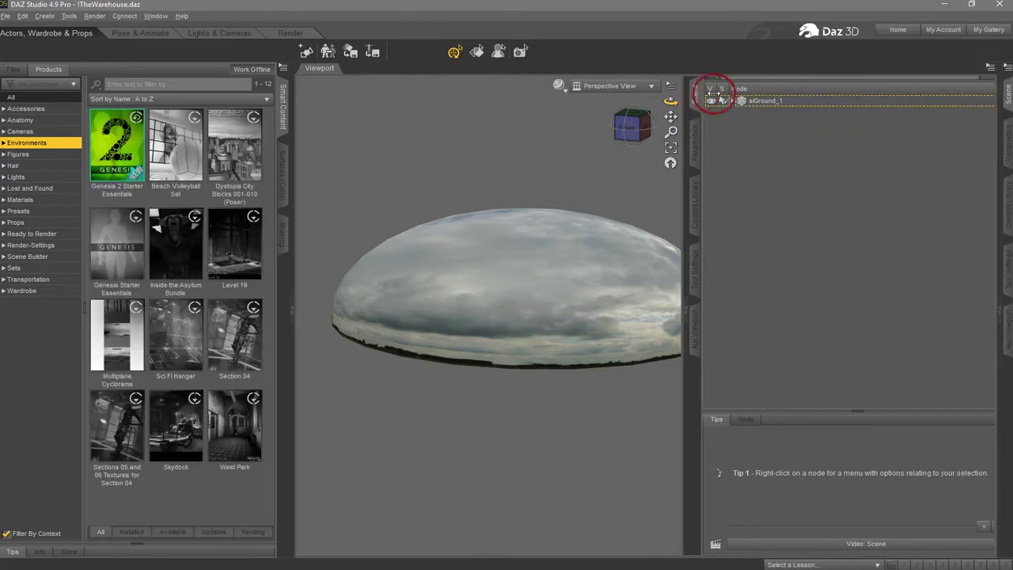
pyautogui.click(705, 95)
pyautogui.click(1005, 92)
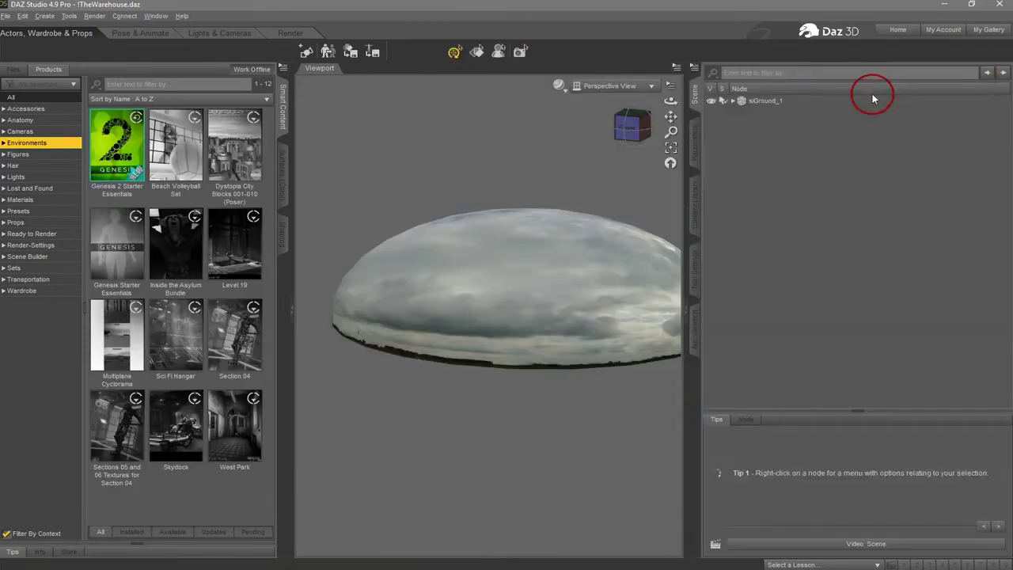
# Select siGround_1 and start exporting the scene to the Desktop as an Autodesk FBX file named Warehouse
pyautogui.click(766, 101)
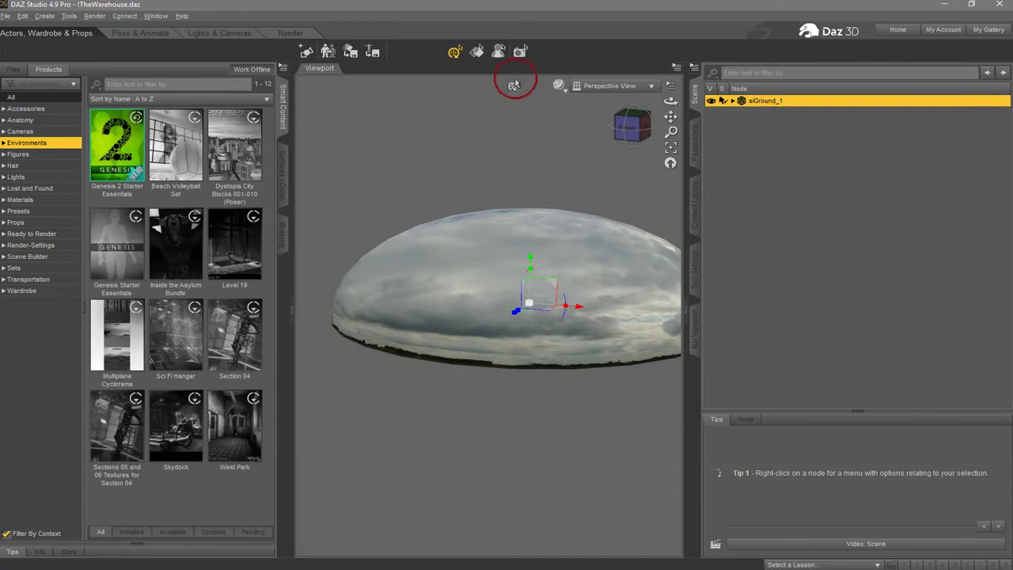
pyautogui.click(8, 16)
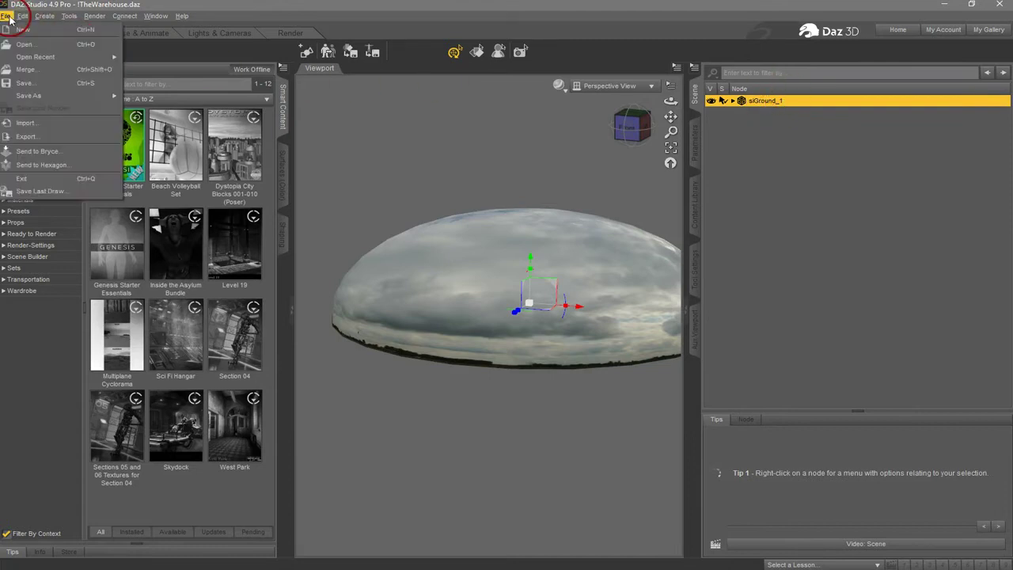
pyautogui.click(52, 136)
pyautogui.click(172, 309)
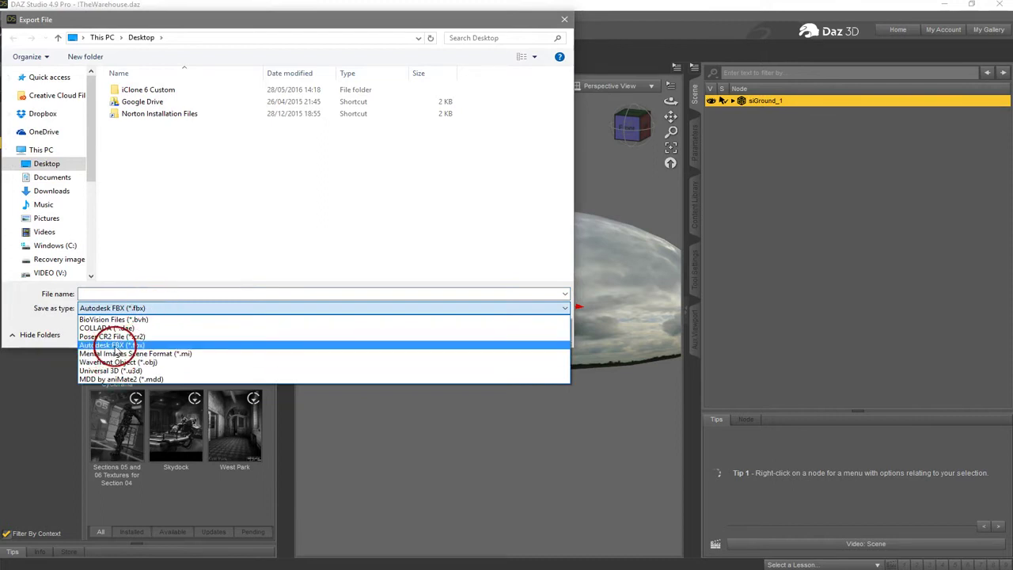
pyautogui.click(115, 345)
pyautogui.click(132, 290)
pyautogui.write('Warehouse')
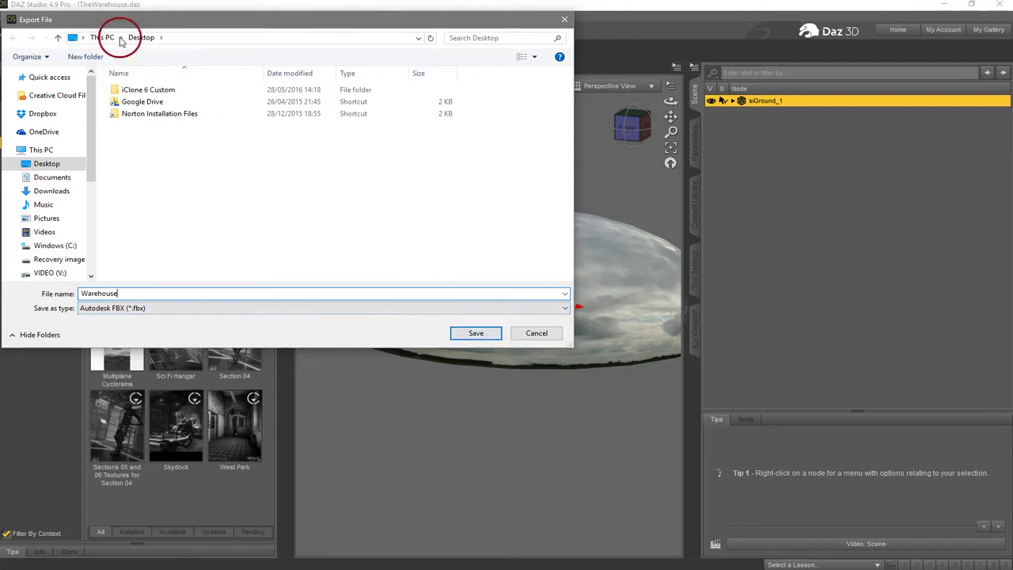
pyautogui.click(468, 332)
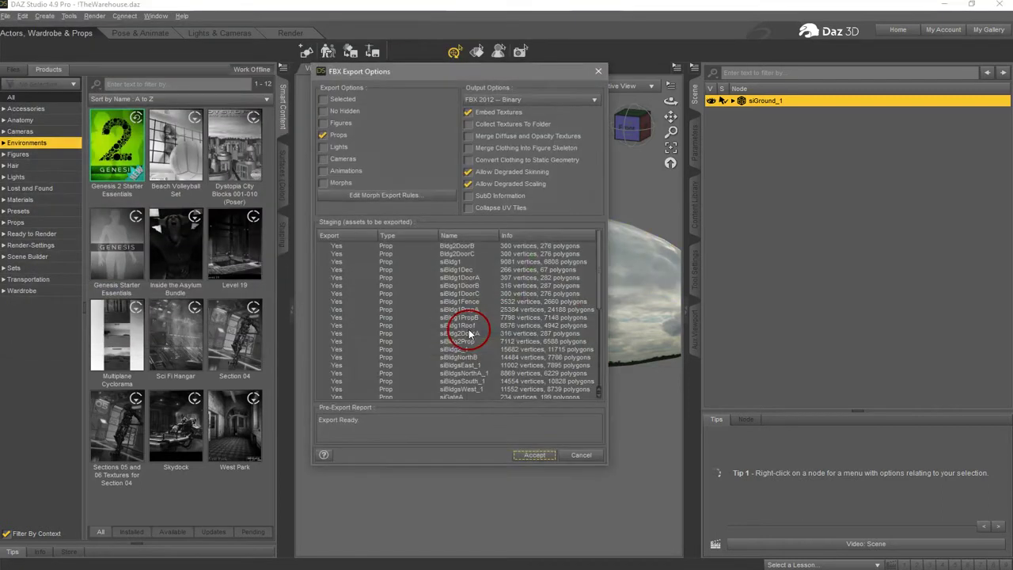
# Check the assets staged for export and set the output format to FBX 2014 -- Binary
pyautogui.moveTo(518, 77); pyautogui.dragTo(558, 119)
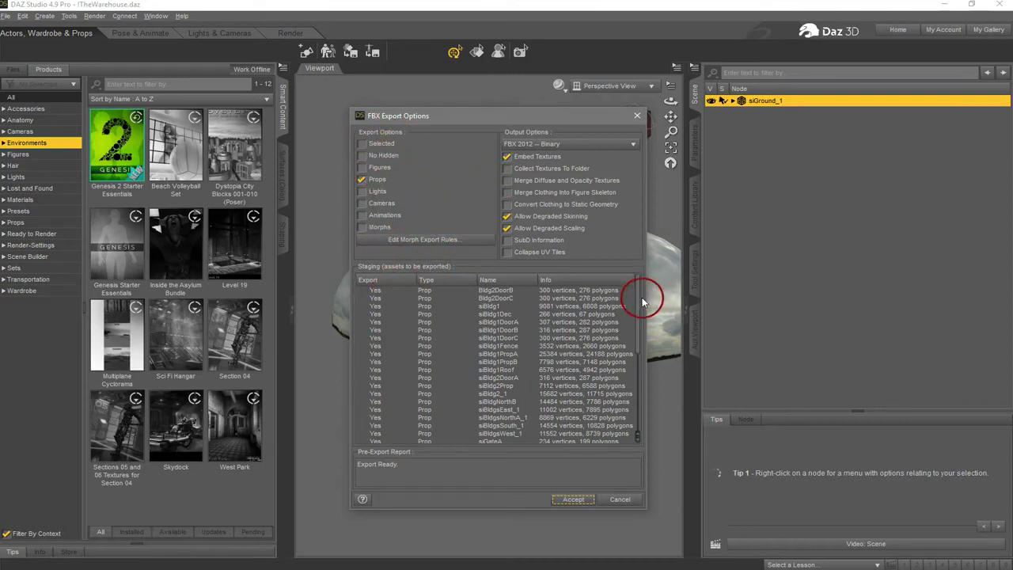
pyautogui.moveTo(639, 301); pyautogui.dragTo(633, 378)
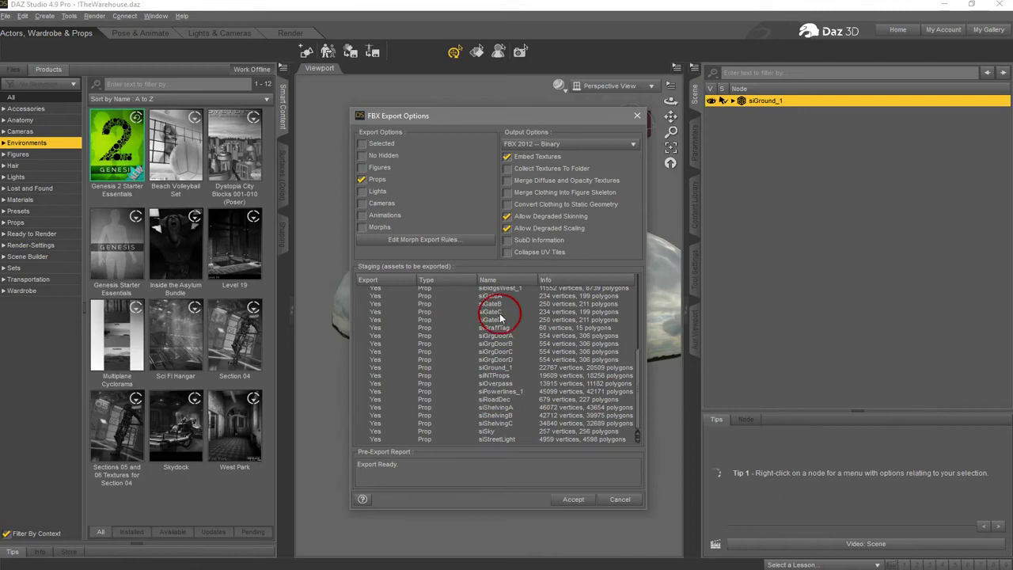
pyautogui.moveTo(640, 394); pyautogui.dragTo(635, 319)
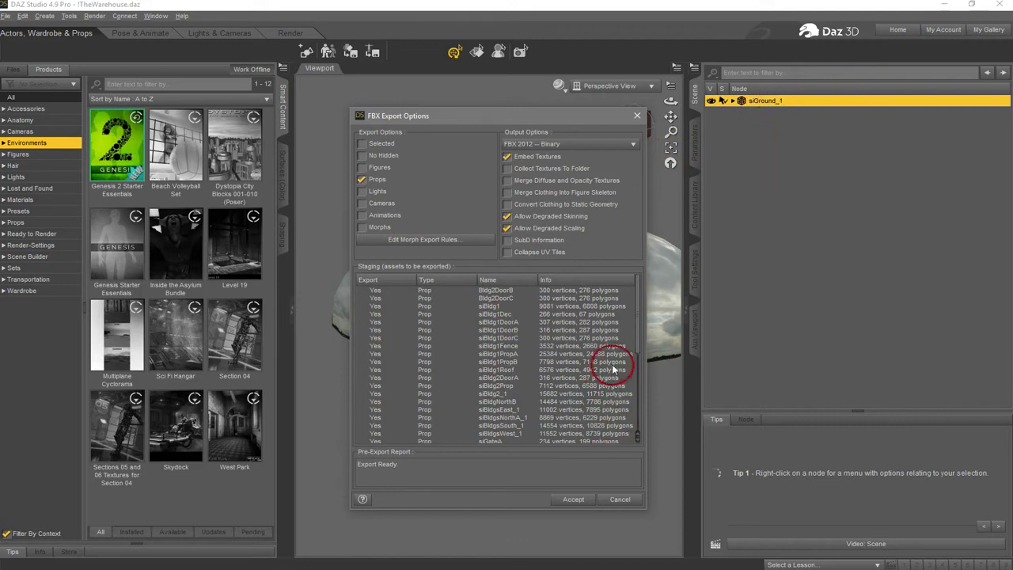
pyautogui.moveTo(640, 326); pyautogui.dragTo(656, 282)
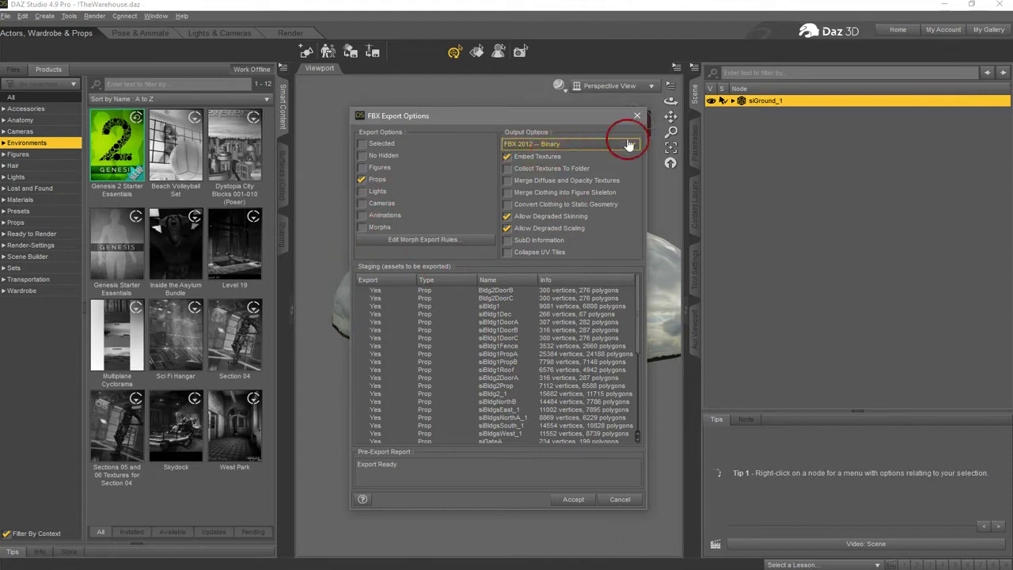
pyautogui.click(603, 143)
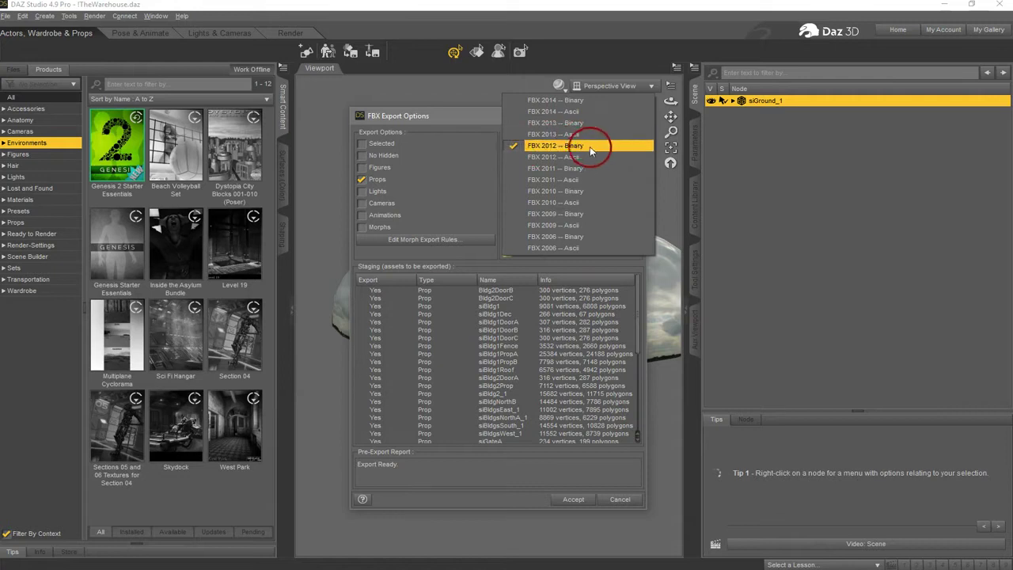
pyautogui.click(582, 99)
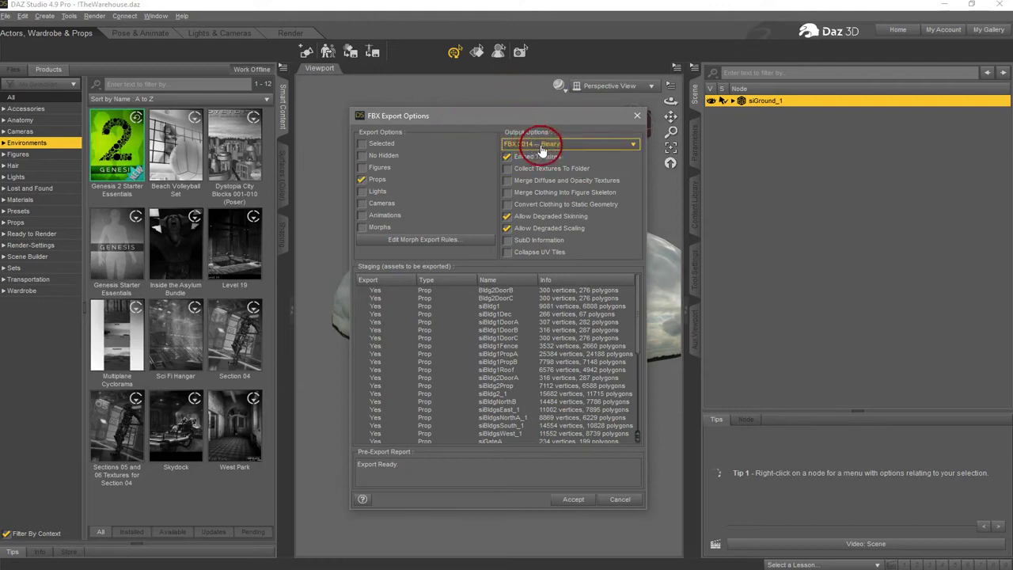
pyautogui.click(587, 219)
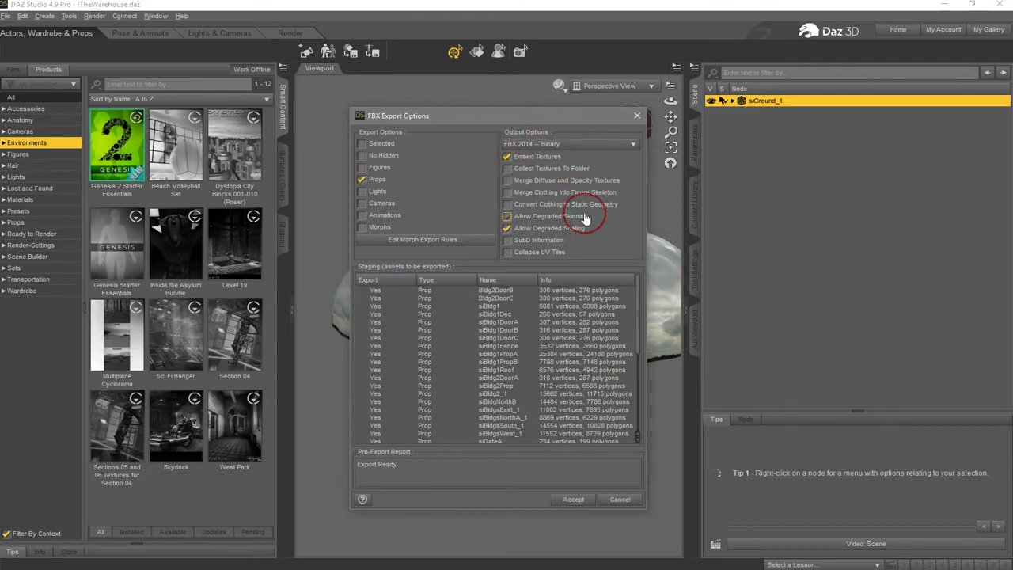
pyautogui.click(584, 217)
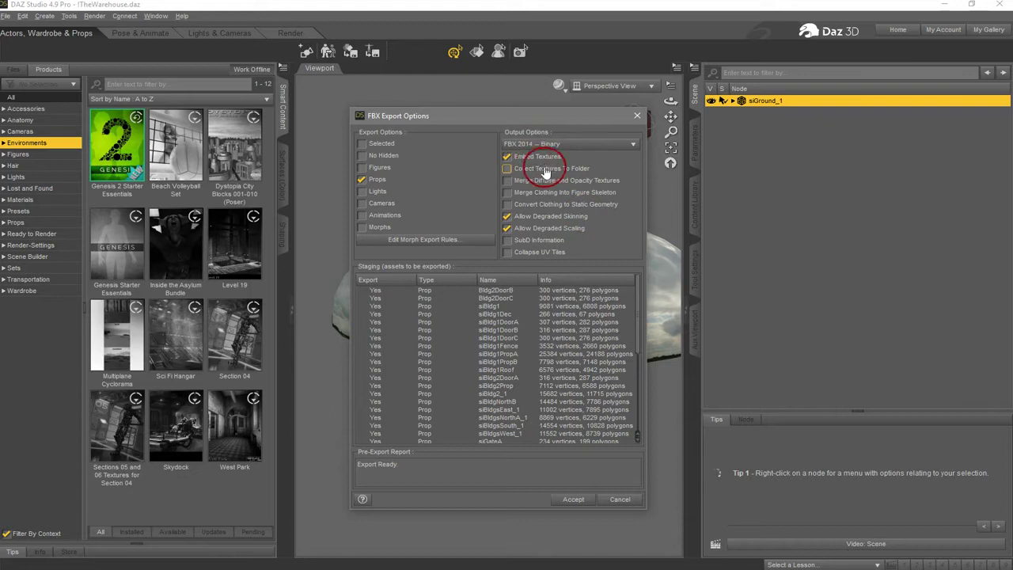
pyautogui.click(532, 158)
pyautogui.click(532, 158)
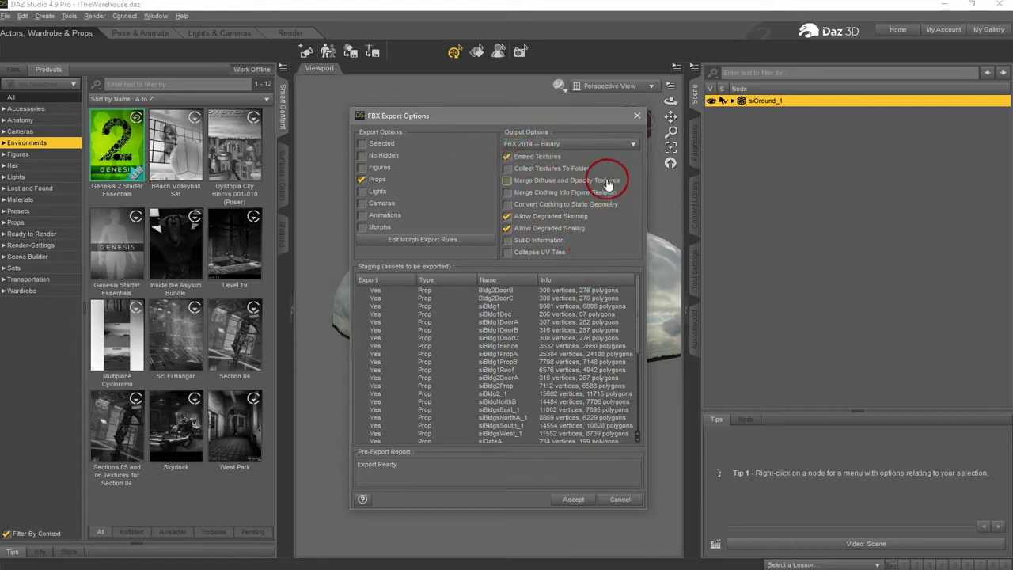
pyautogui.click(532, 158)
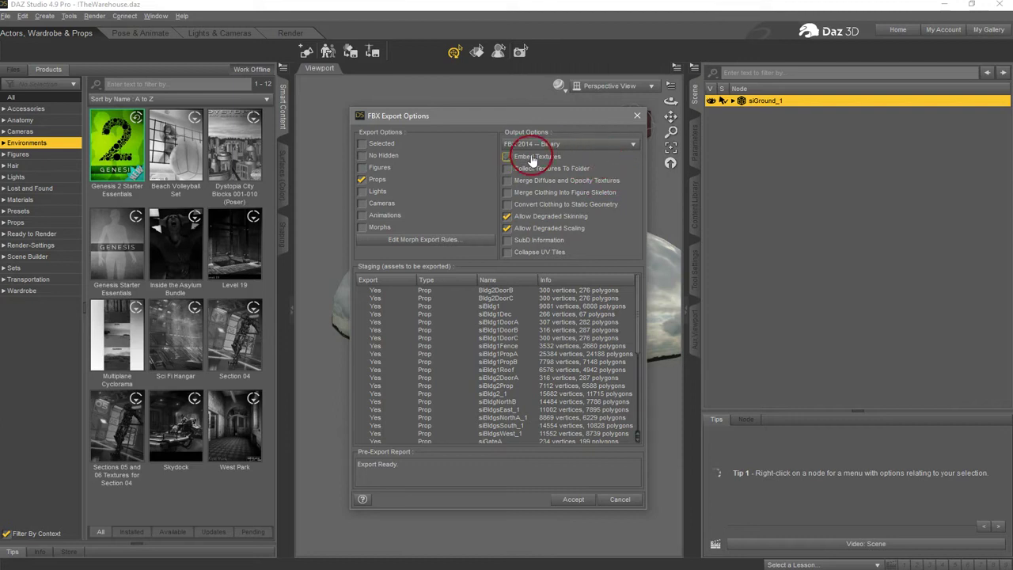
pyautogui.click(543, 160)
pyautogui.click(571, 162)
pyautogui.click(548, 161)
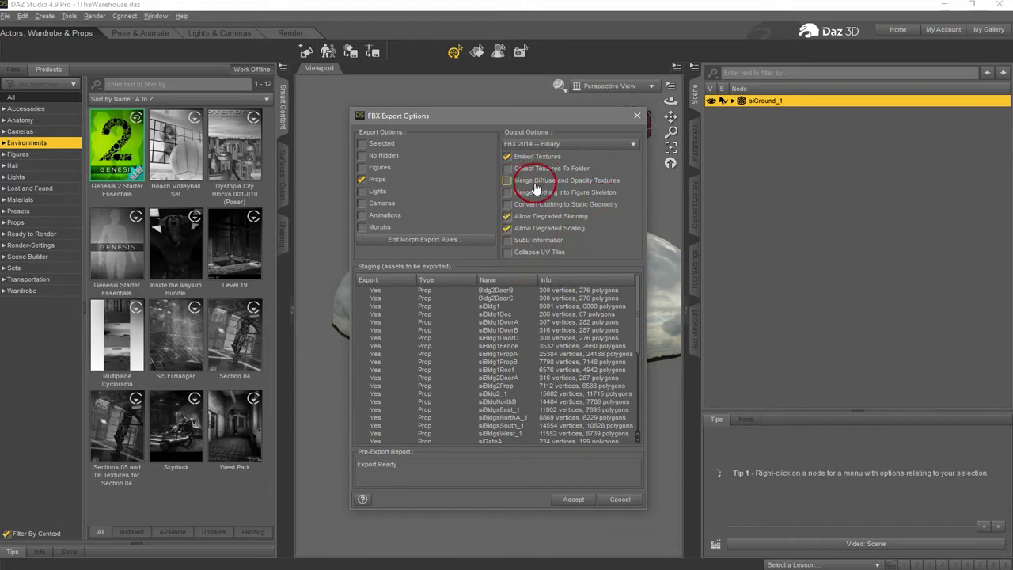
pyautogui.click(546, 158)
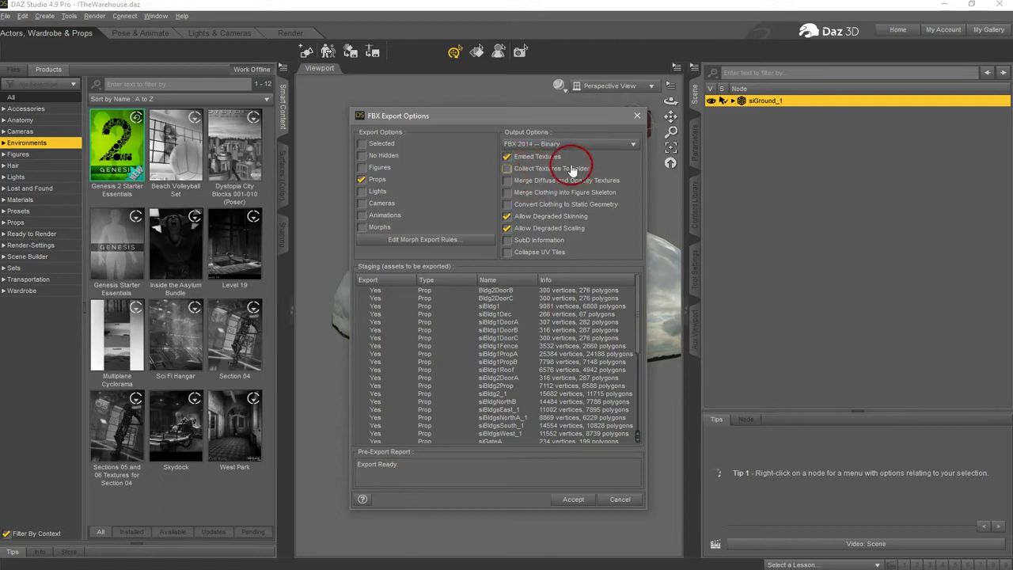
pyautogui.click(537, 157)
pyautogui.click(537, 156)
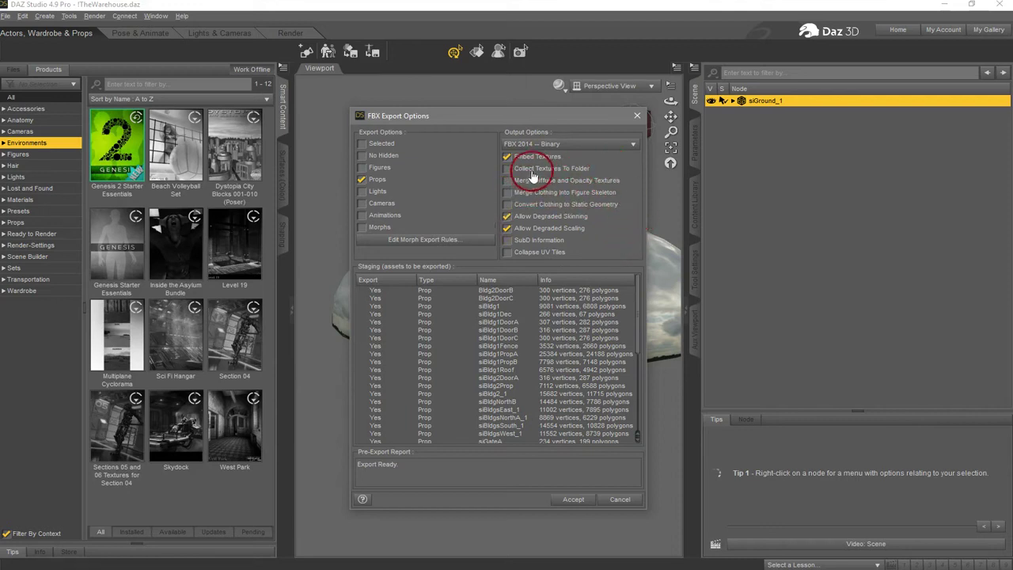
pyautogui.click(577, 227)
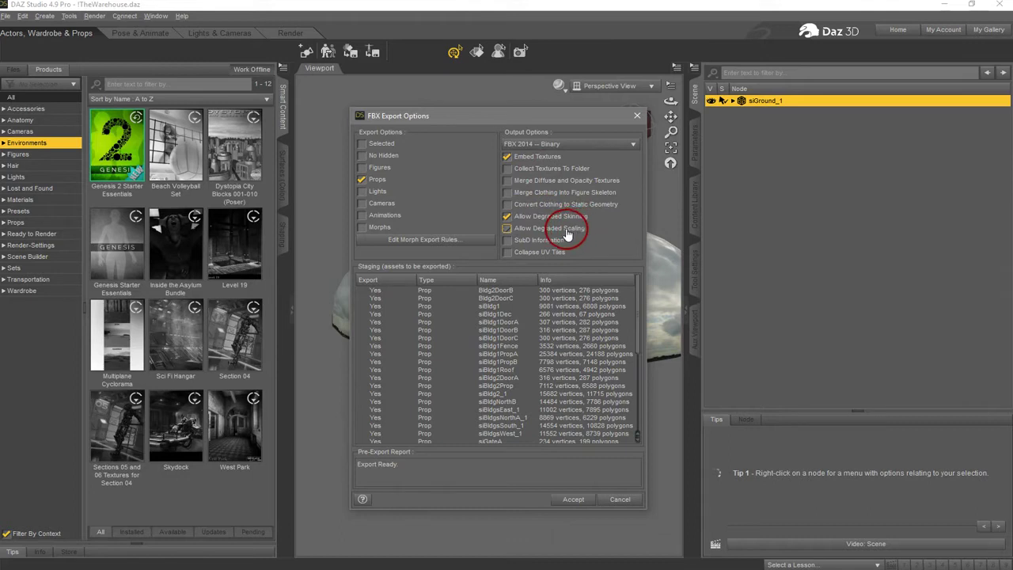
pyautogui.click(578, 230)
pyautogui.click(566, 216)
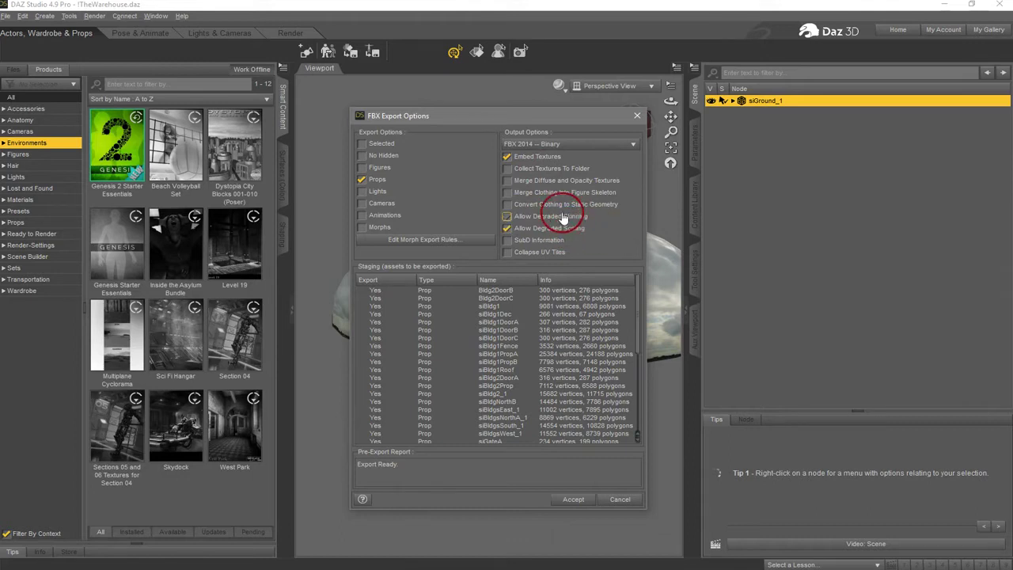
pyautogui.click(584, 219)
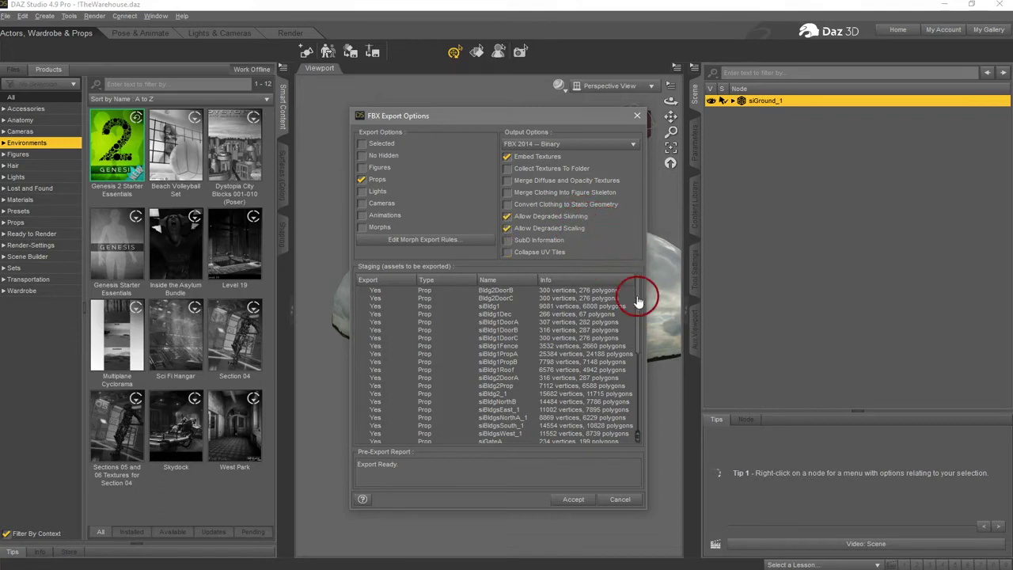
# Accept the FBX export options and run the export of the warehouse scene
pyautogui.click(575, 499)
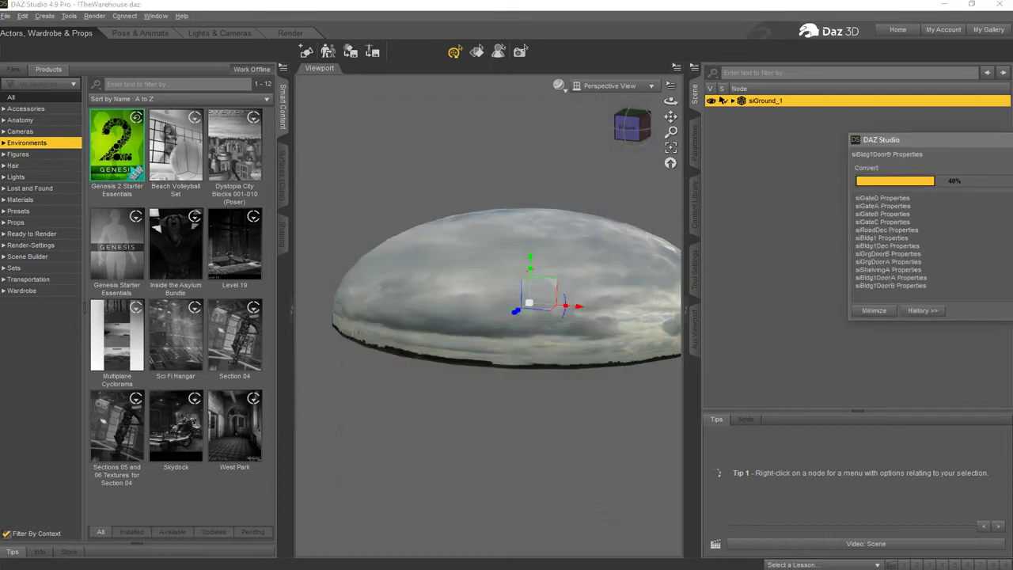
pyautogui.moveTo(996, 146); pyautogui.dragTo(631, 141)
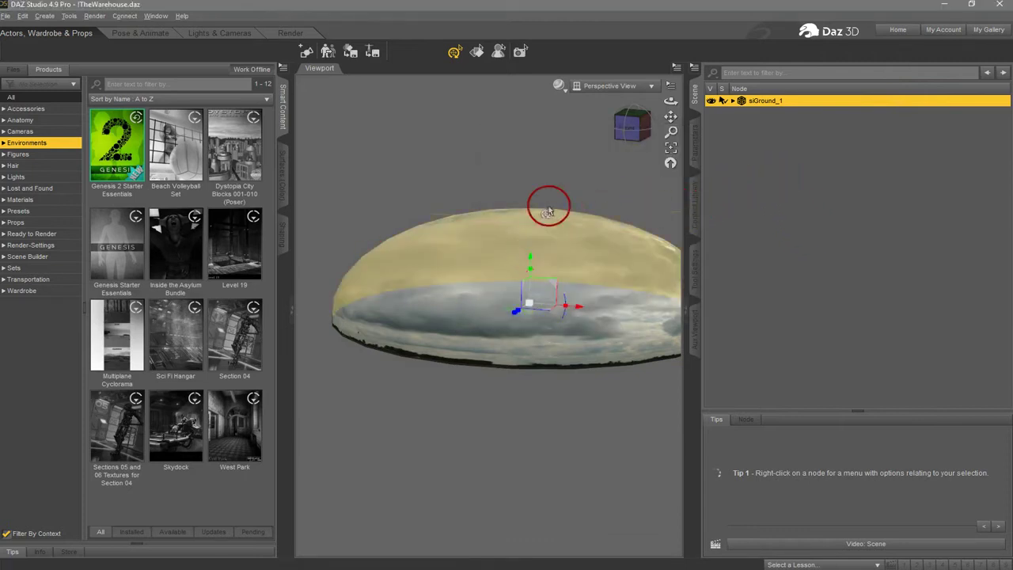
# Minimize DAZ Studio and locate the exported Warehouse.fbx file on the desktop
pyautogui.click(947, 6)
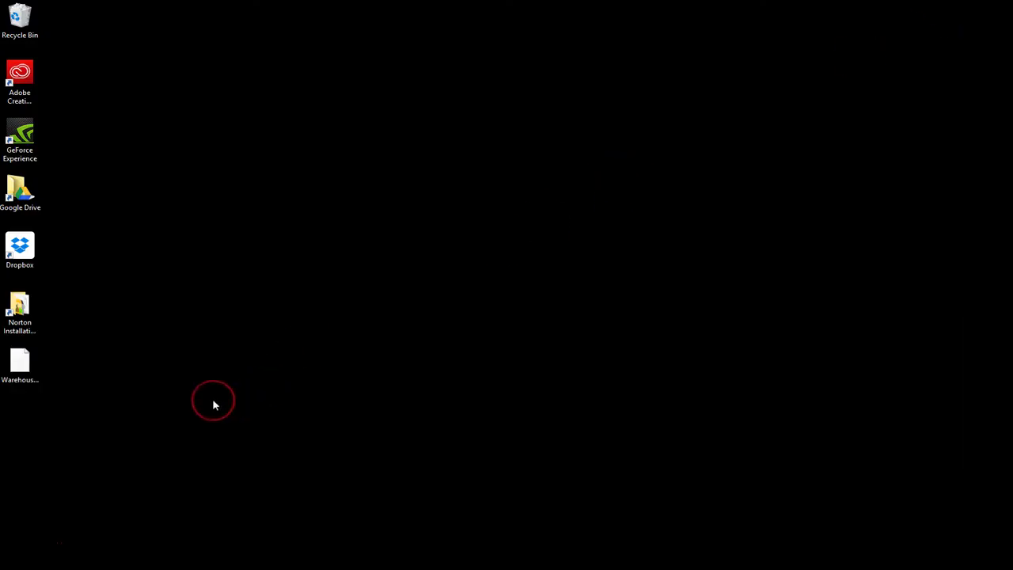
pyautogui.click(31, 363)
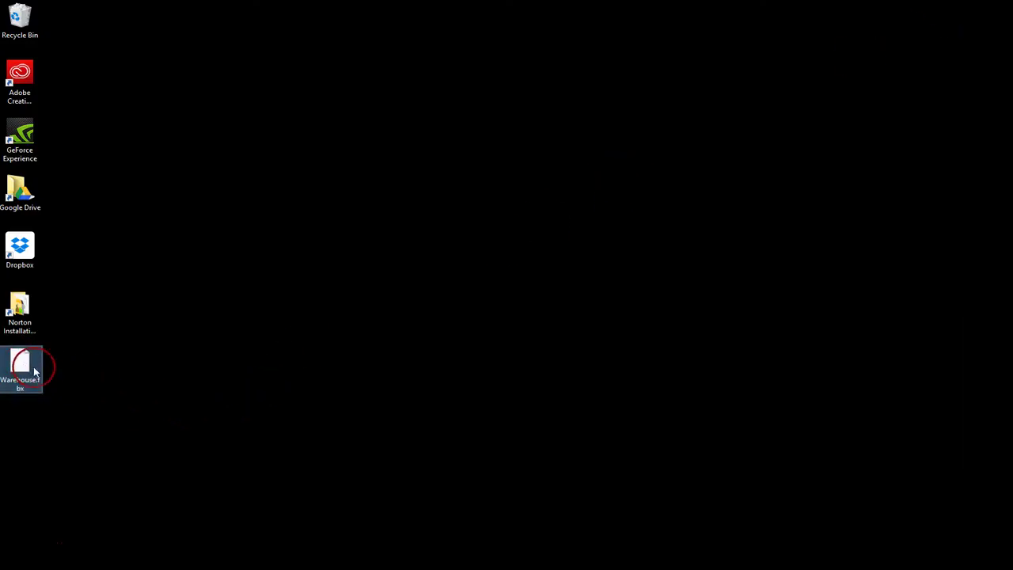
pyautogui.click(106, 388)
pyautogui.click(23, 369)
pyautogui.click(147, 350)
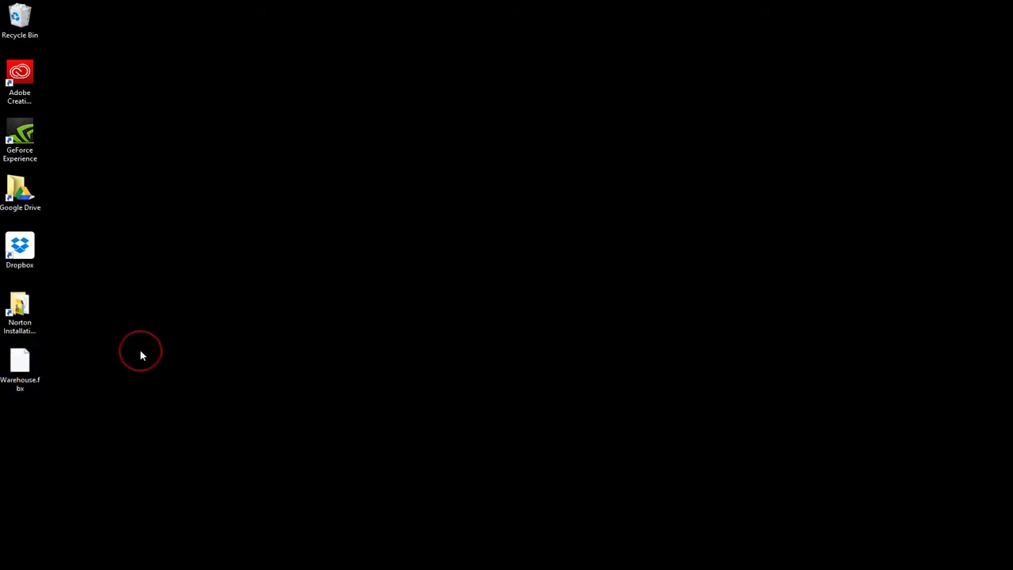
pyautogui.click(14, 364)
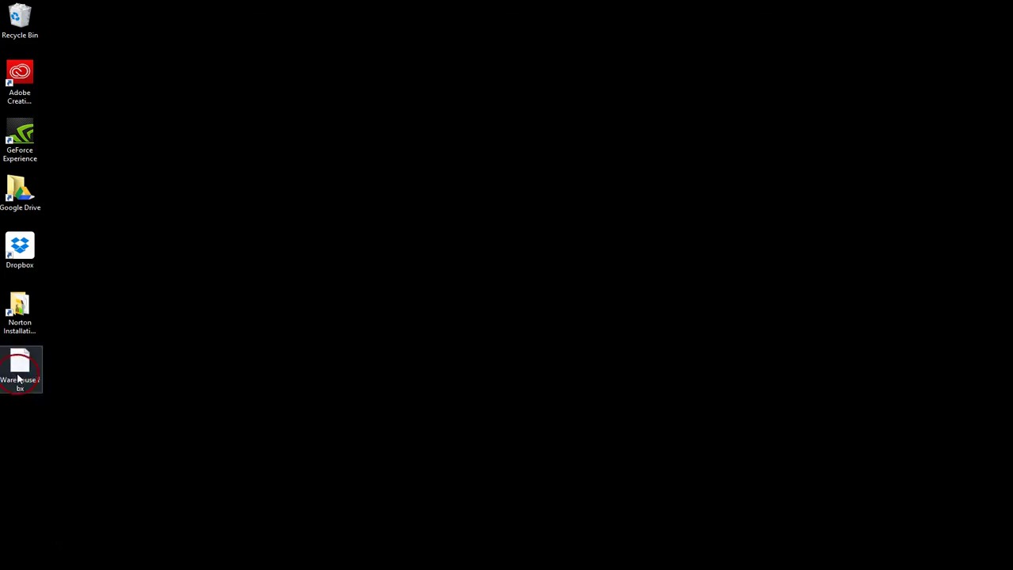
pyautogui.click(59, 359)
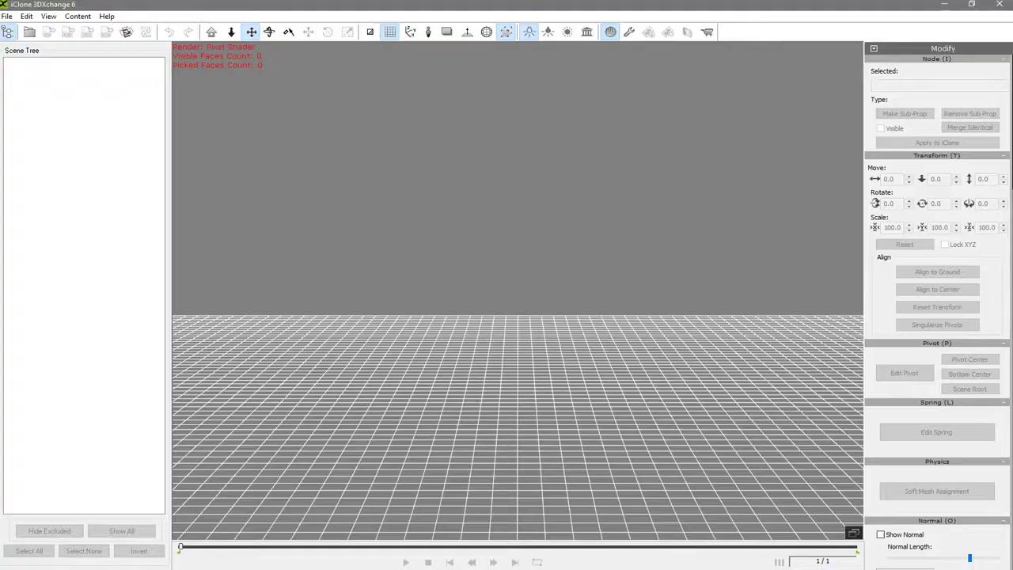
# Import Warehouse.fbx from the Desktop with Import Animation and Adjust Material Color Automatically left off in the FBX options
pyautogui.click(29, 33)
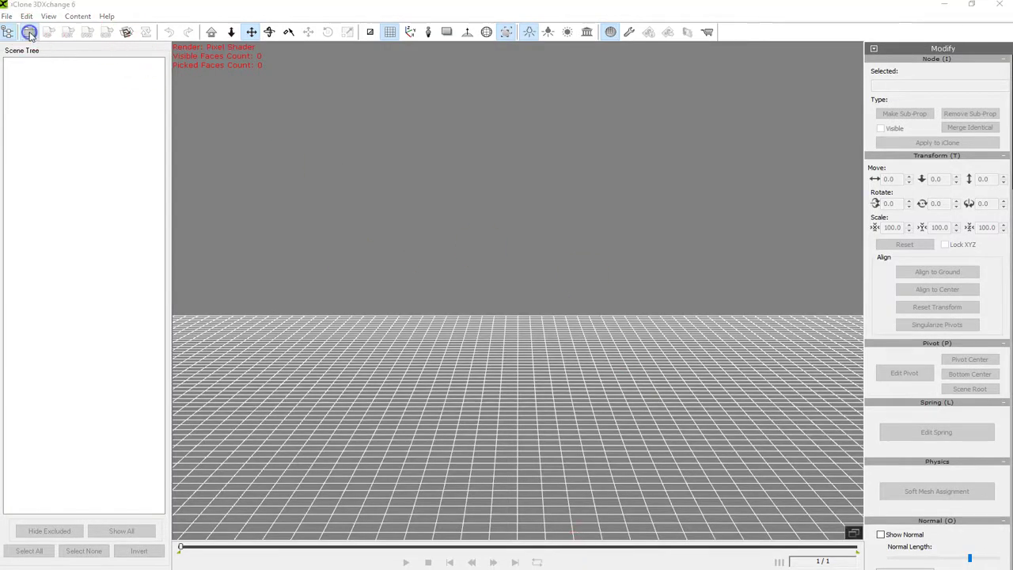
pyautogui.click(453, 246)
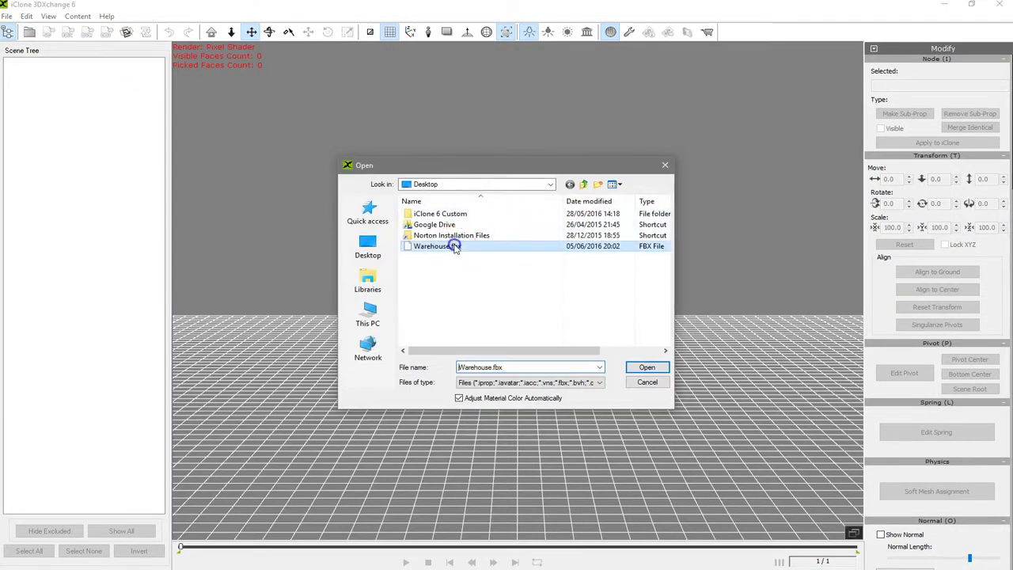
pyautogui.click(653, 366)
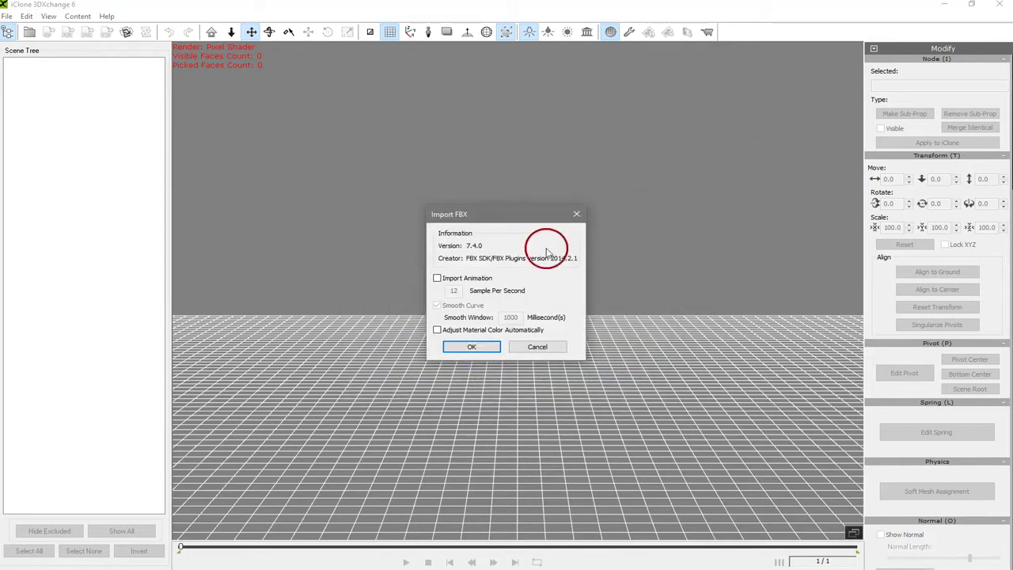
pyautogui.click(437, 278)
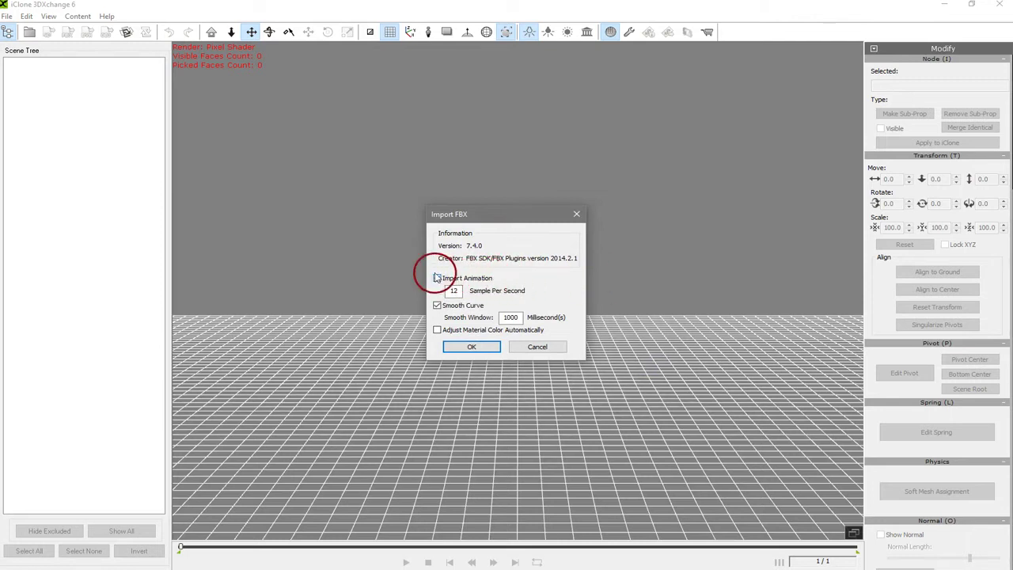
pyautogui.click(438, 279)
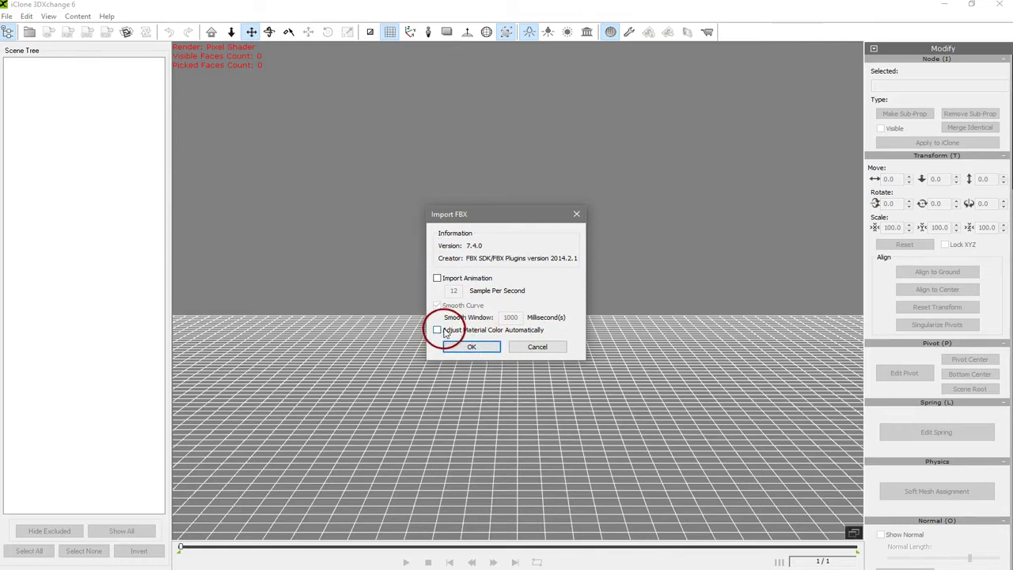
pyautogui.click(483, 350)
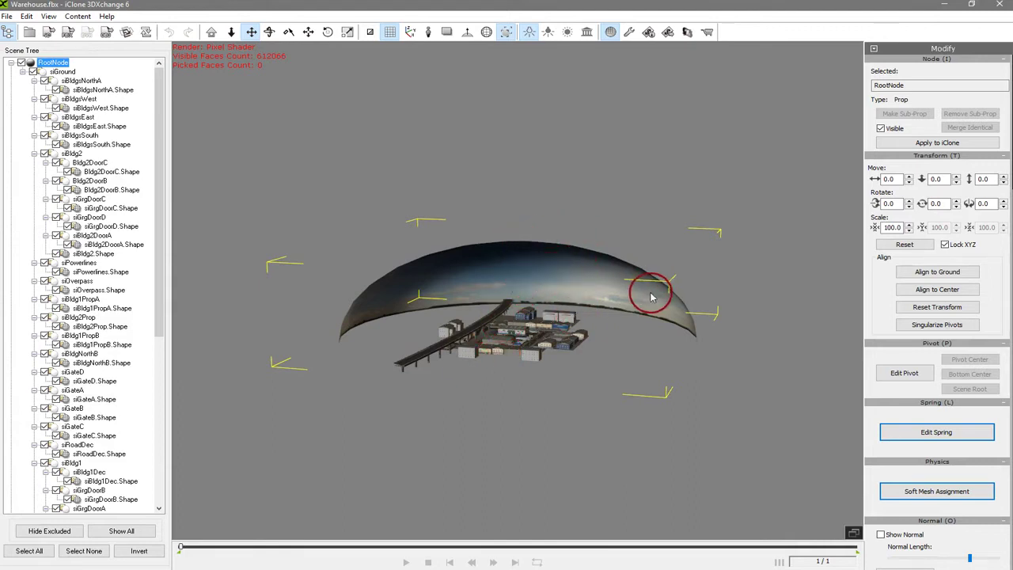
# Rename the imported scene's RootNode to Warehouse
pyautogui.moveTo(158, 240); pyautogui.dragTo(163, 428)
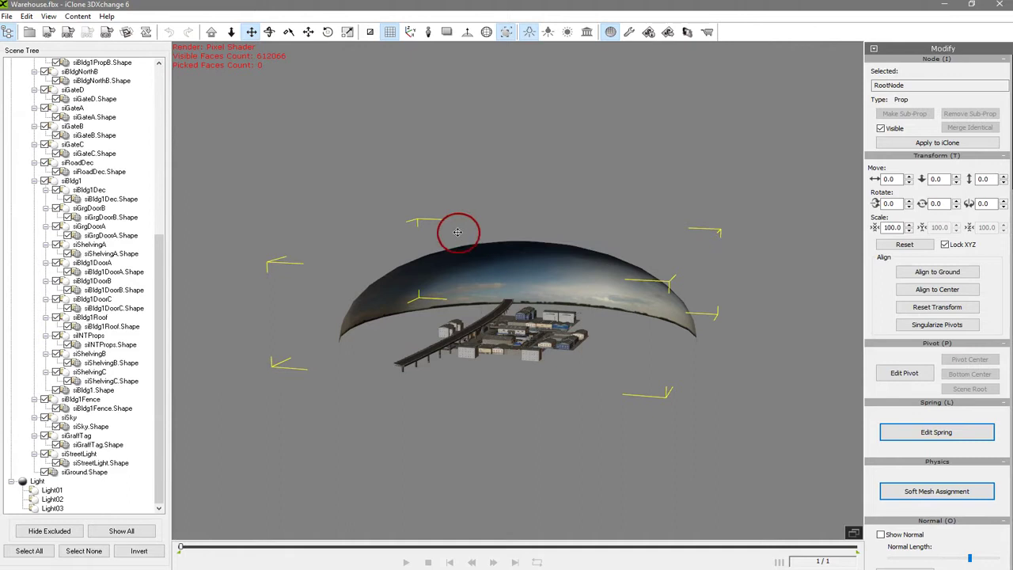
pyautogui.moveTo(159, 256); pyautogui.dragTo(163, 83)
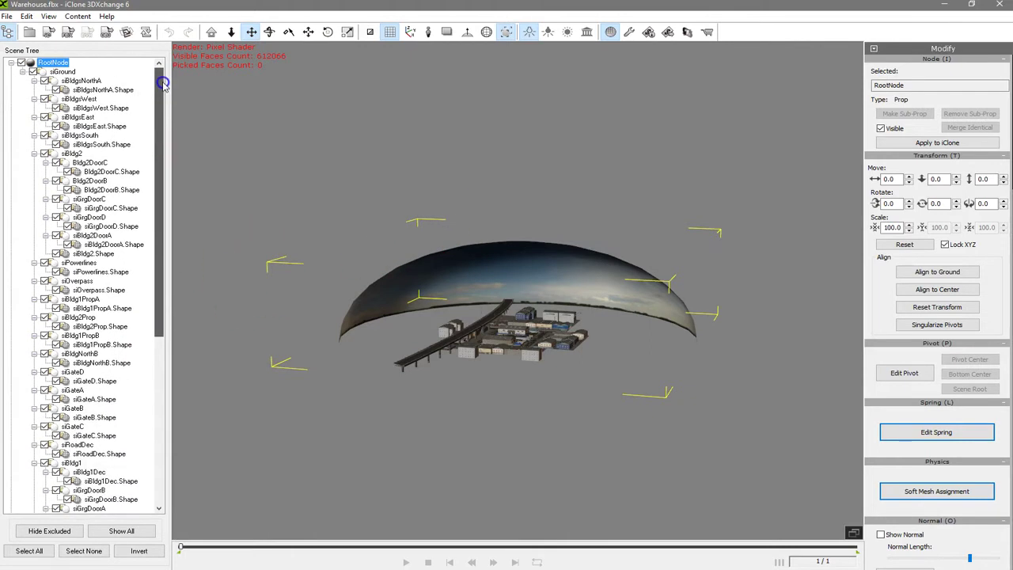
pyautogui.click(64, 63)
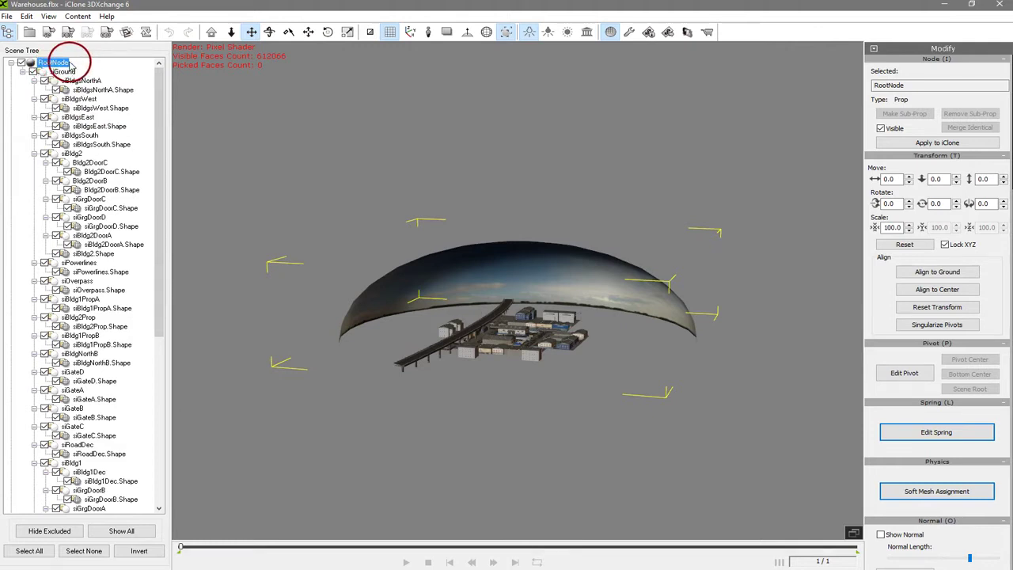
pyautogui.click(10, 64)
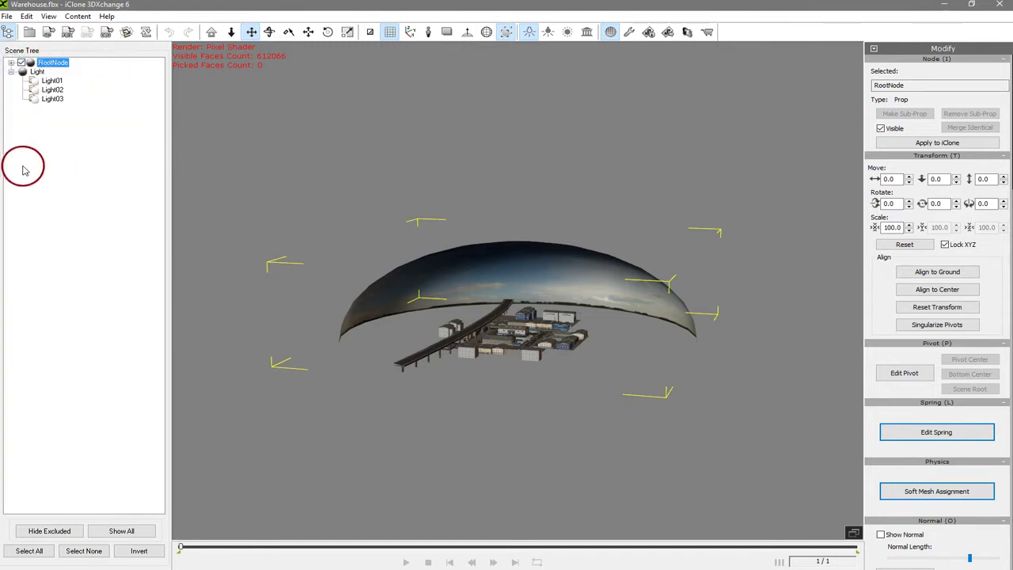
pyautogui.click(11, 64)
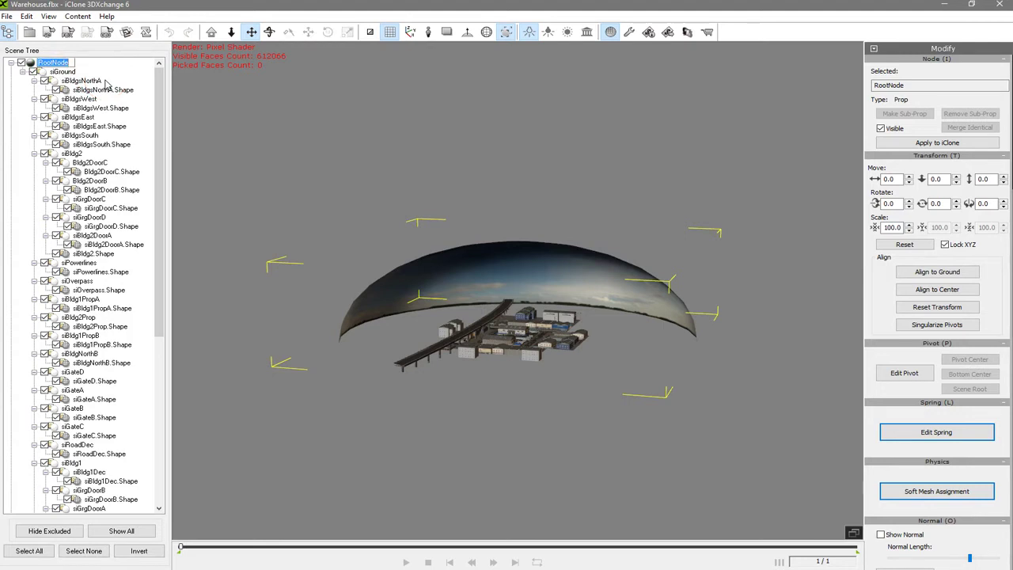
pyautogui.click(103, 67)
pyautogui.click(62, 62)
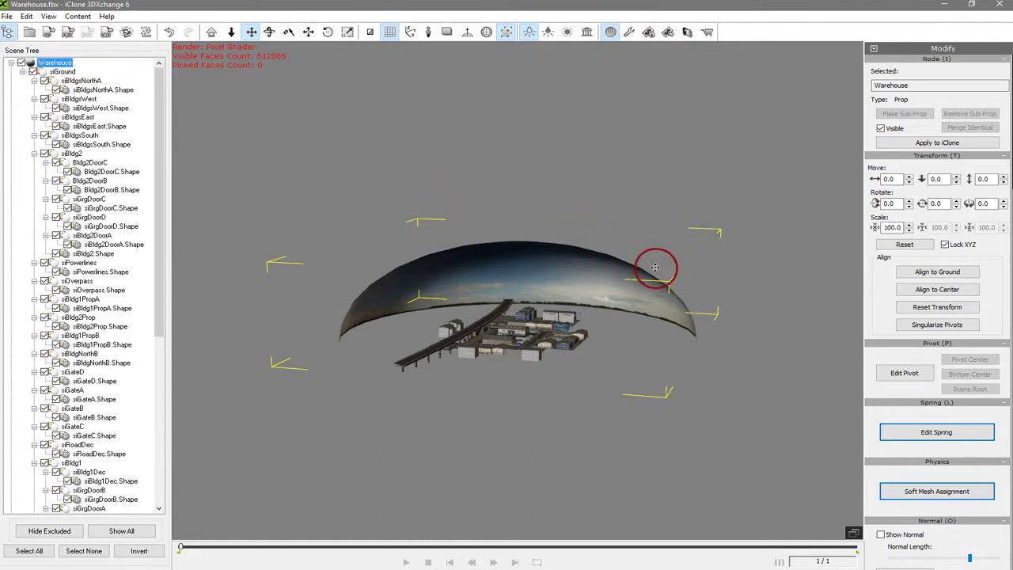
pyautogui.click(56, 63)
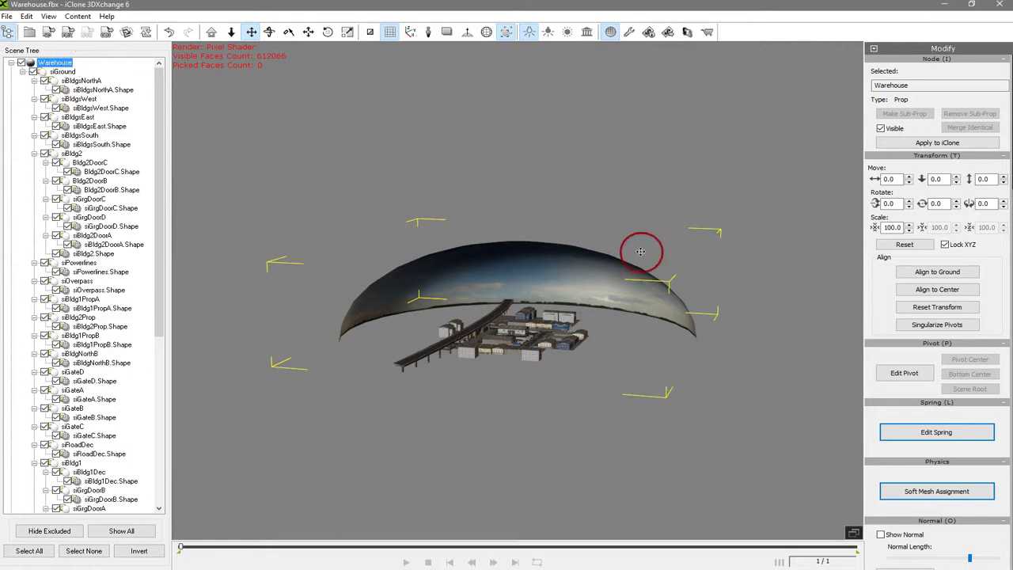
# Exclude siSky and its siSky.Shape mesh from the scene and hide the excluded nodes from the scene tree
pyautogui.moveTo(160, 253); pyautogui.dragTo(163, 406)
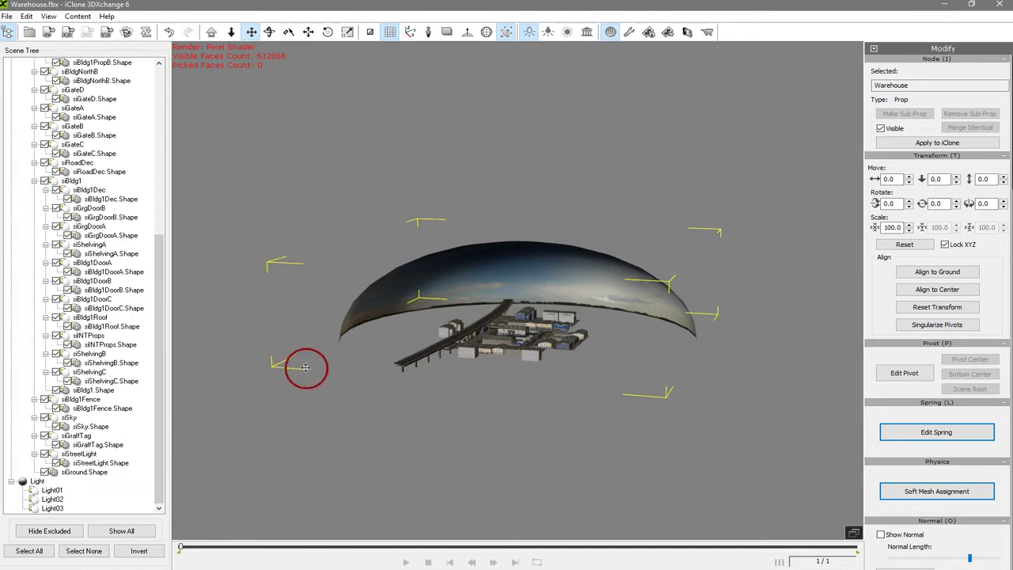
pyautogui.click(669, 172)
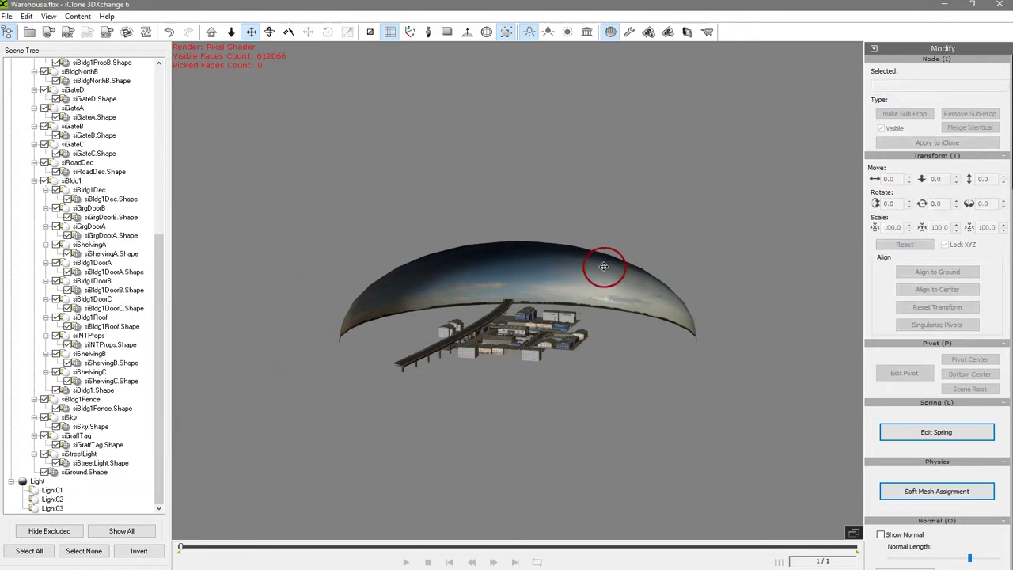
pyautogui.click(606, 262)
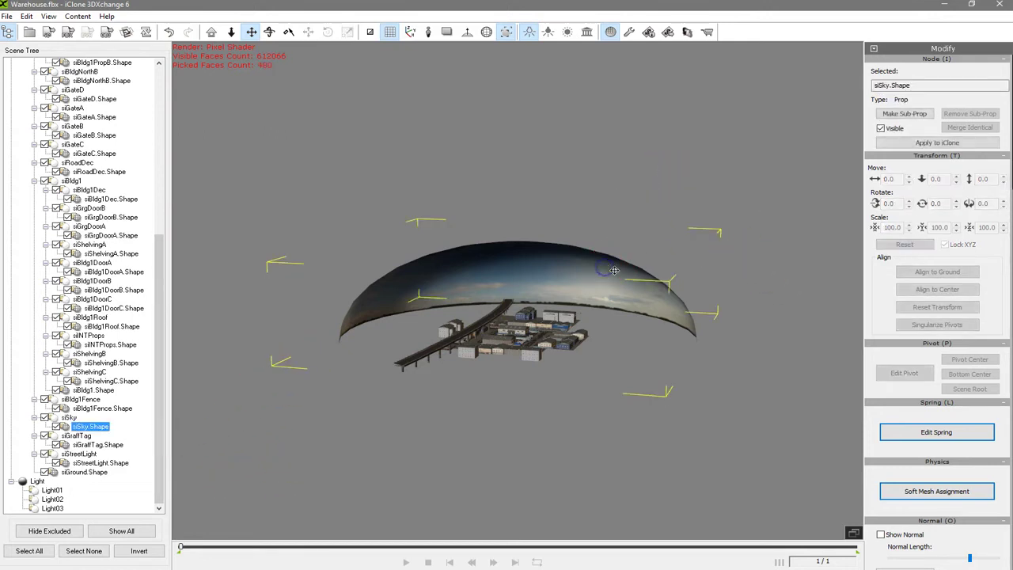
pyautogui.click(56, 426)
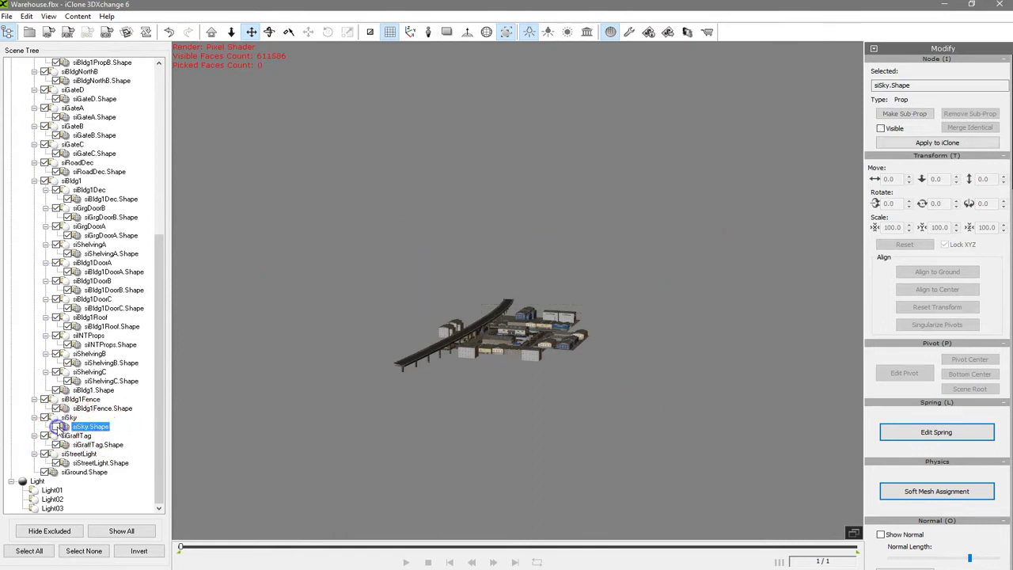
pyautogui.click(56, 427)
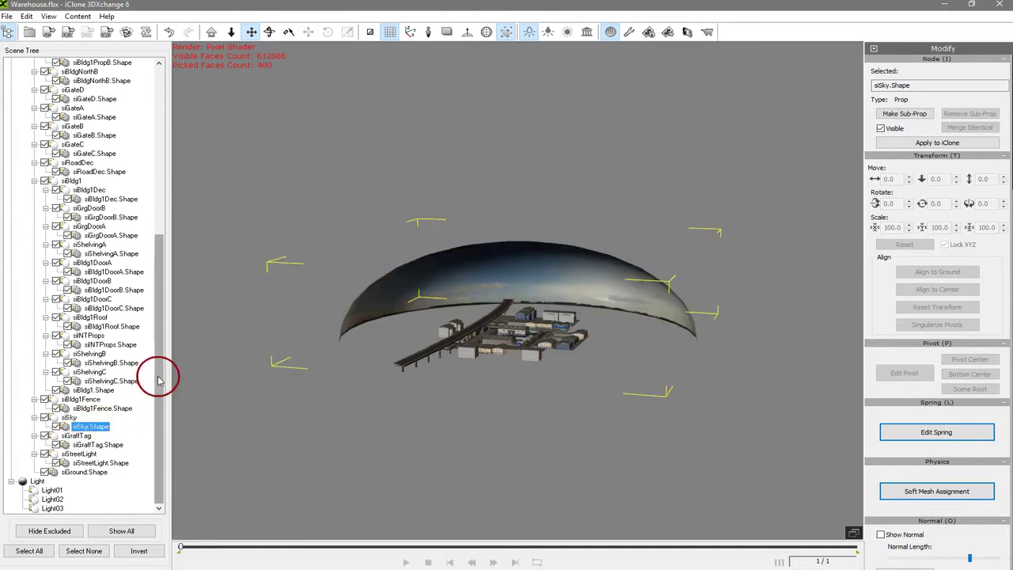
pyautogui.moveTo(163, 397); pyautogui.dragTo(167, 369)
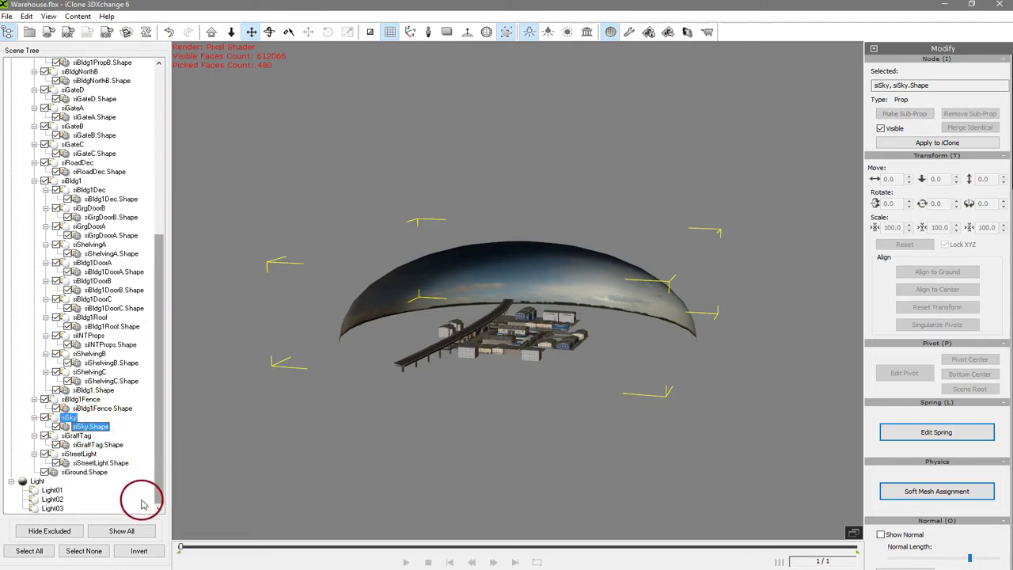
pyautogui.click(56, 425)
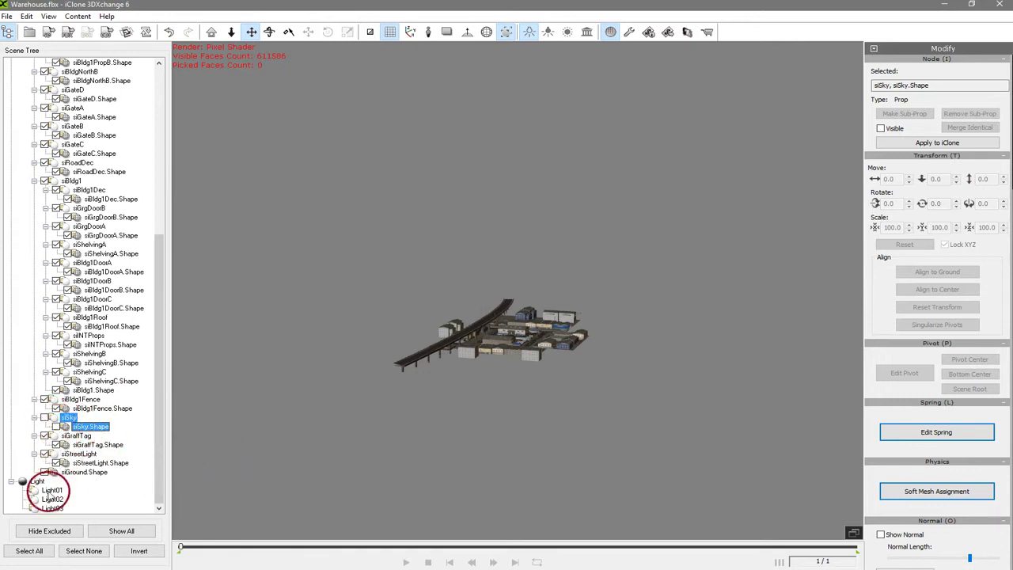
pyautogui.click(62, 532)
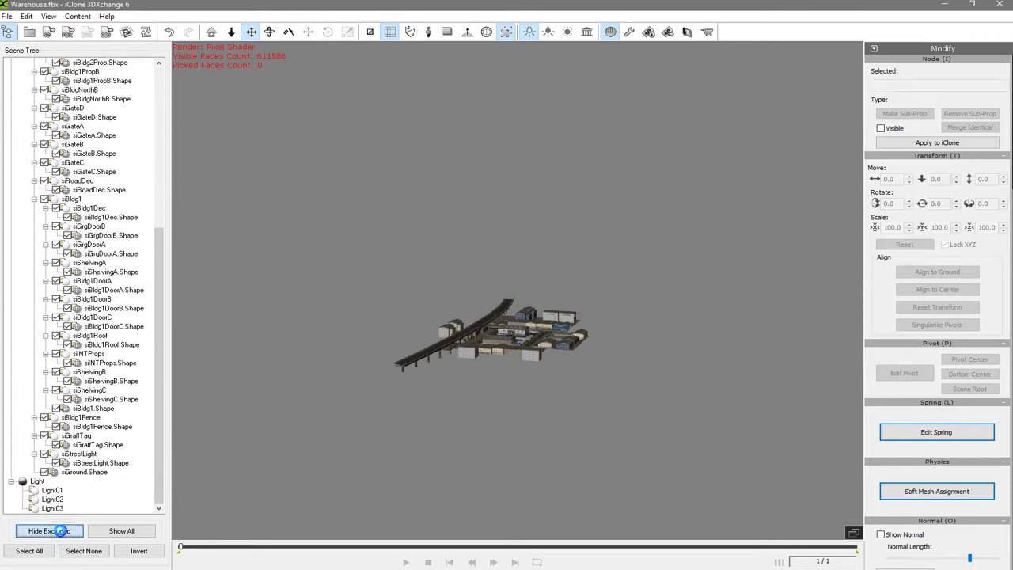
# Select the Warehouse root node and examine its iClone content export settings without exporting
pyautogui.moveTo(158, 464); pyautogui.dragTo(127, 473)
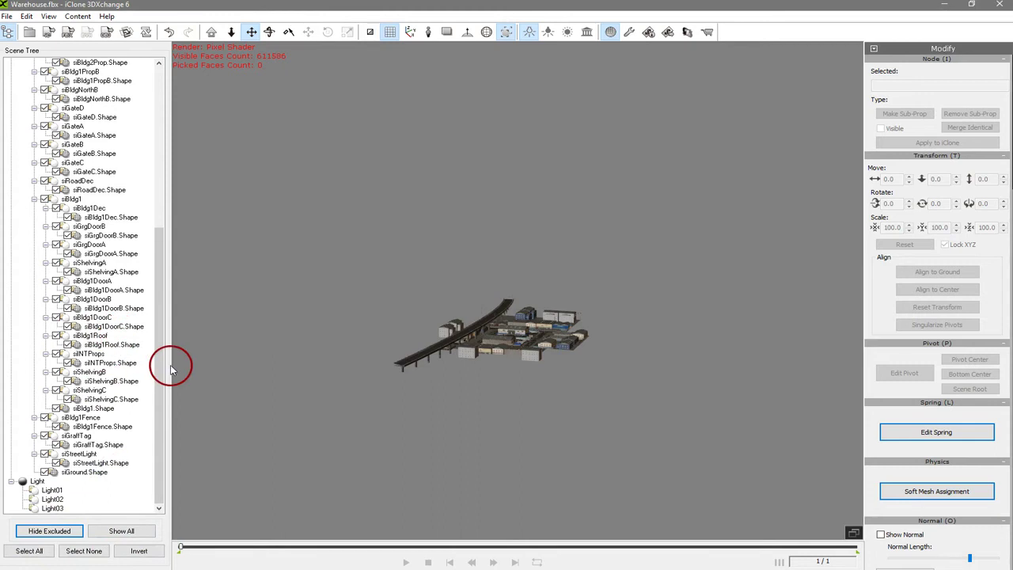
pyautogui.moveTo(164, 383); pyautogui.dragTo(149, 229)
pyautogui.click(49, 62)
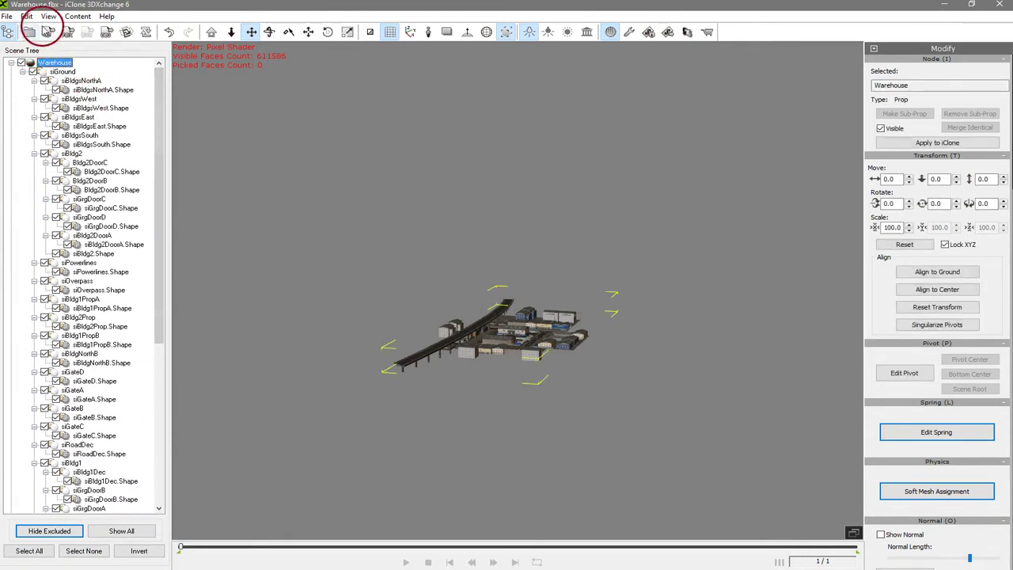
pyautogui.click(49, 33)
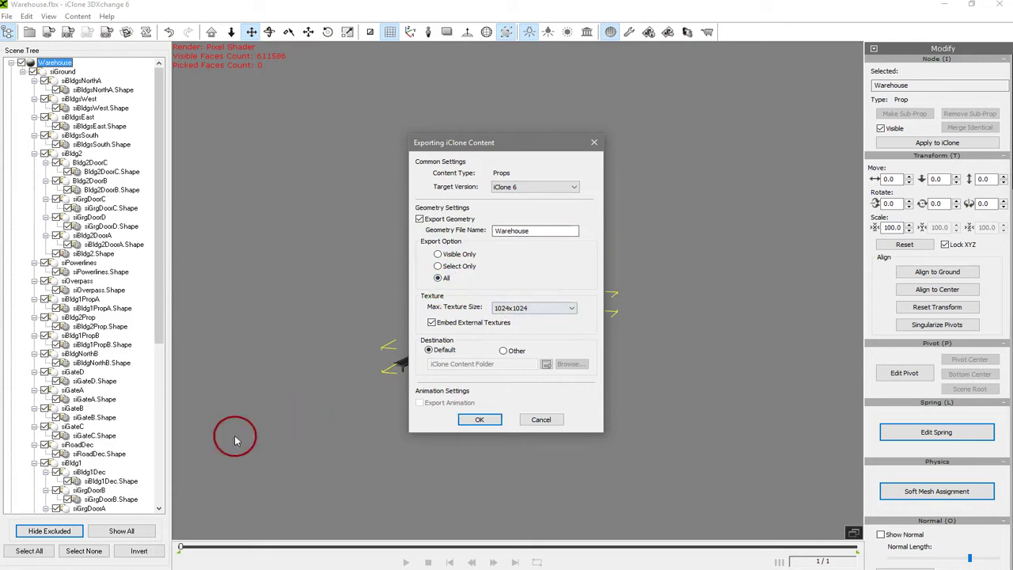
pyautogui.click(541, 419)
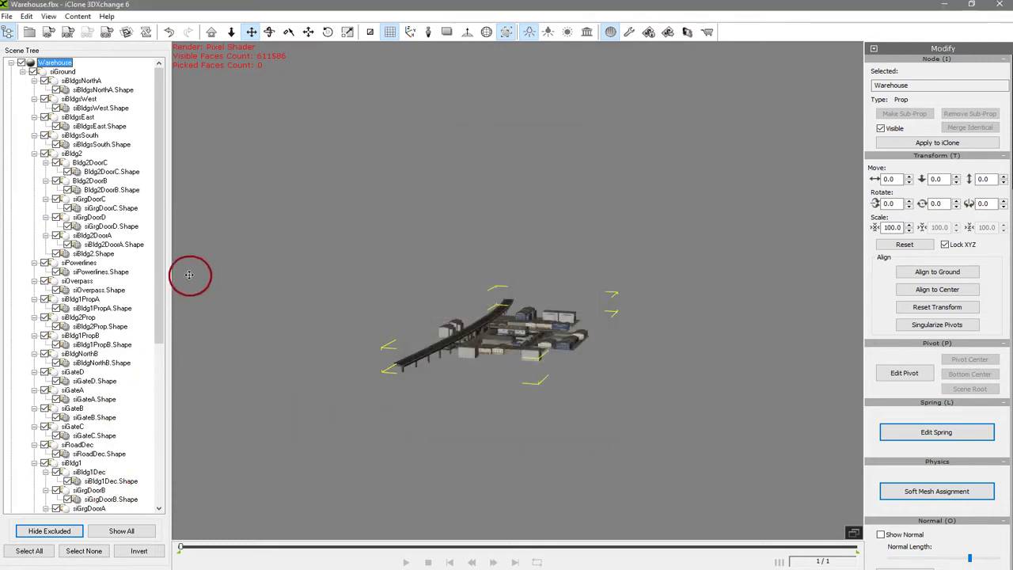
# Select siBldgsSouth.Shape, focus the camera on it and inspect the surrounding warehouse buildings from several angles
pyautogui.moveTo(162, 273); pyautogui.dragTo(153, 72)
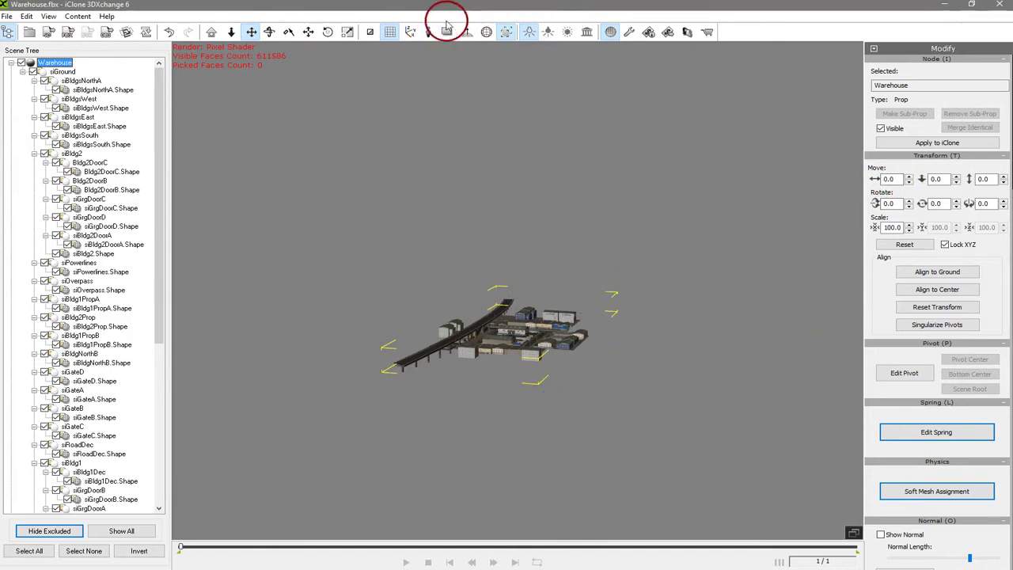
pyautogui.click(235, 33)
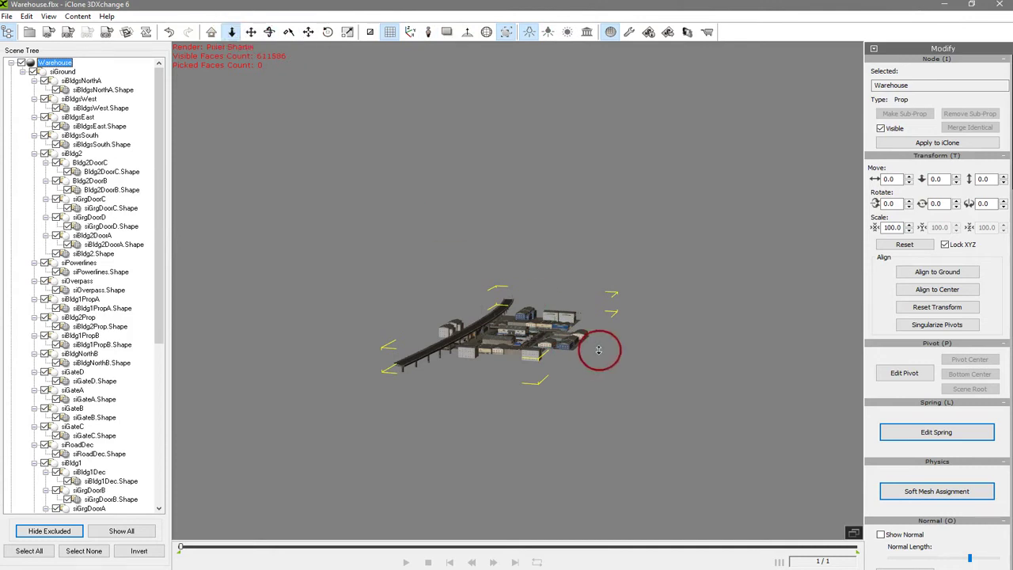
pyautogui.moveTo(579, 357); pyautogui.dragTo(714, 176)
pyautogui.click(57, 472)
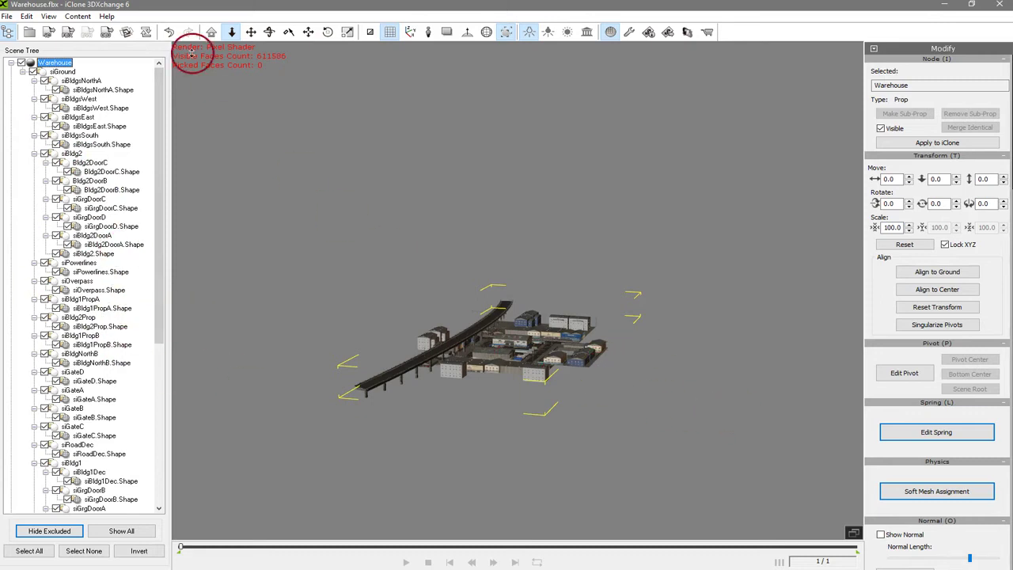
pyautogui.click(98, 145)
pyautogui.click(85, 135)
pyautogui.click(212, 32)
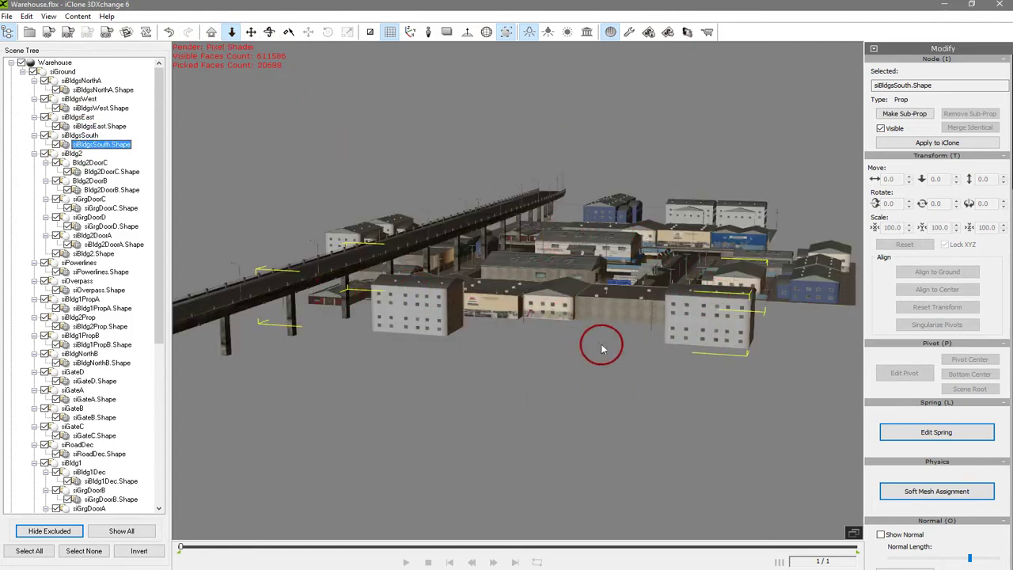
pyautogui.moveTo(736, 279); pyautogui.dragTo(652, 393, button='right')
pyautogui.moveTo(652, 338); pyautogui.dragTo(556, 417, button='right')
pyautogui.moveTo(557, 417); pyautogui.dragTo(579, 420, button='middle')
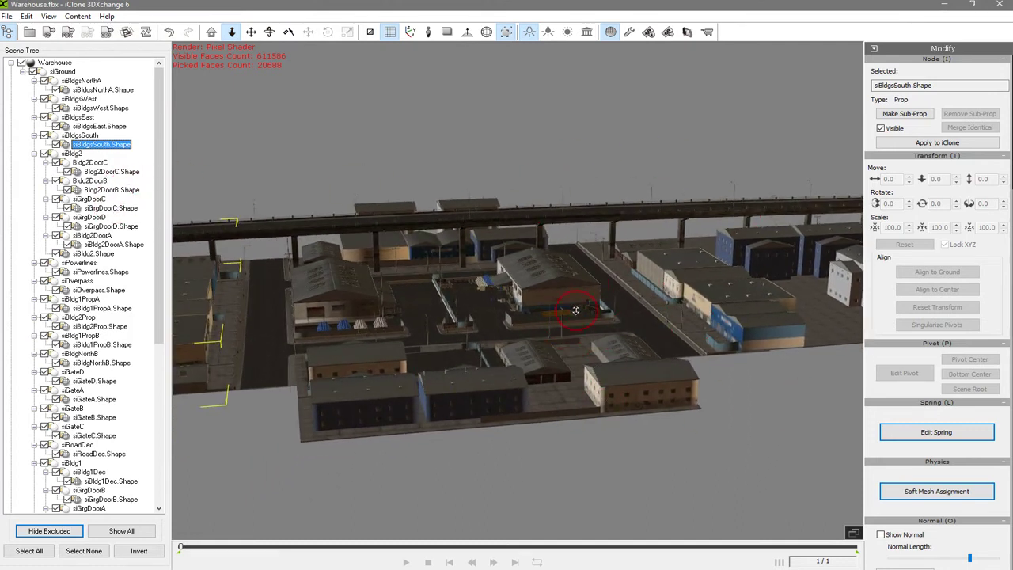
pyautogui.moveTo(694, 459); pyautogui.dragTo(605, 367, button='right')
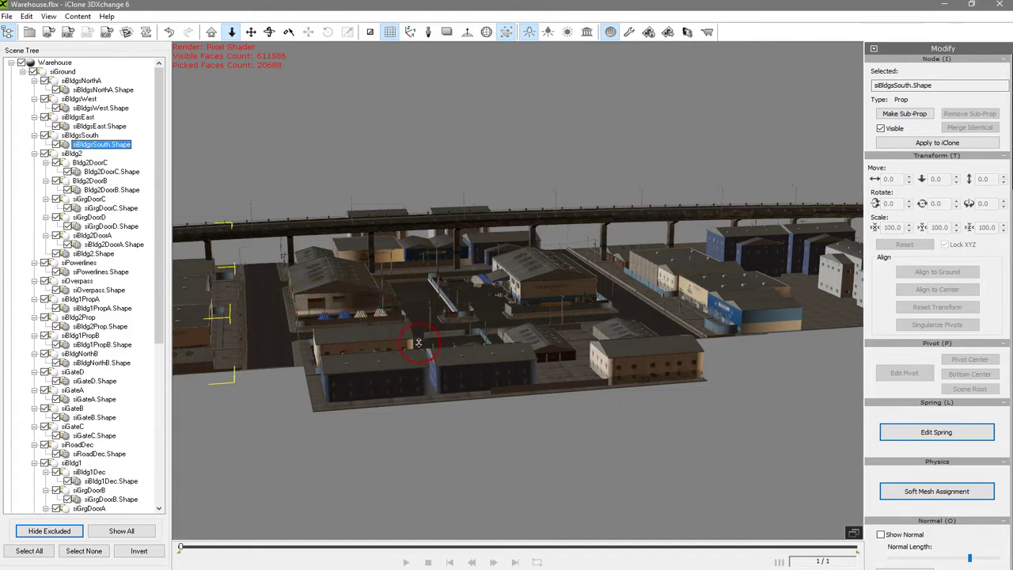
# Select the siBldg2.Shape warehouse building and frame it for a close view of its walls and yard
pyautogui.click(334, 279)
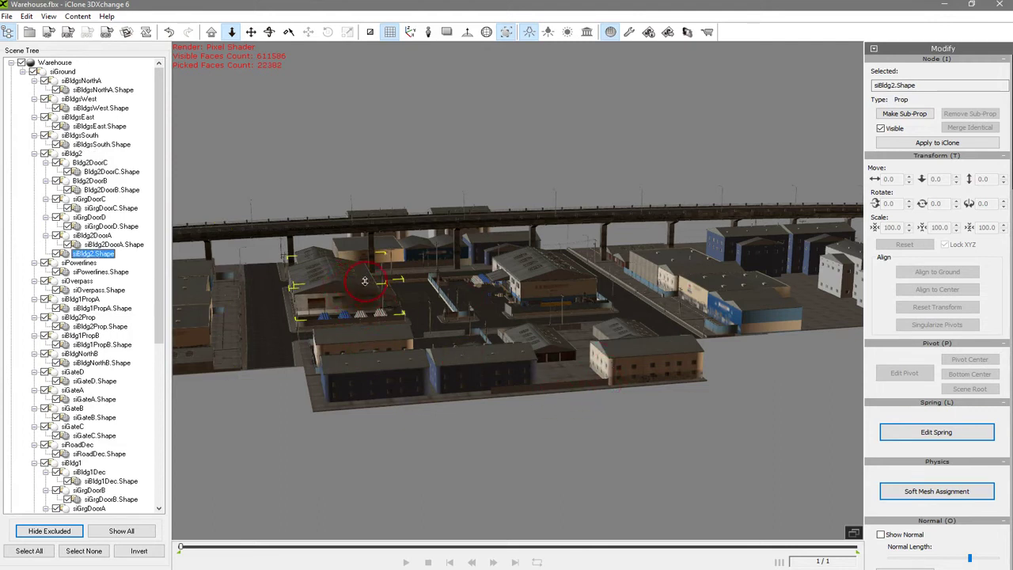
pyautogui.click(224, 273)
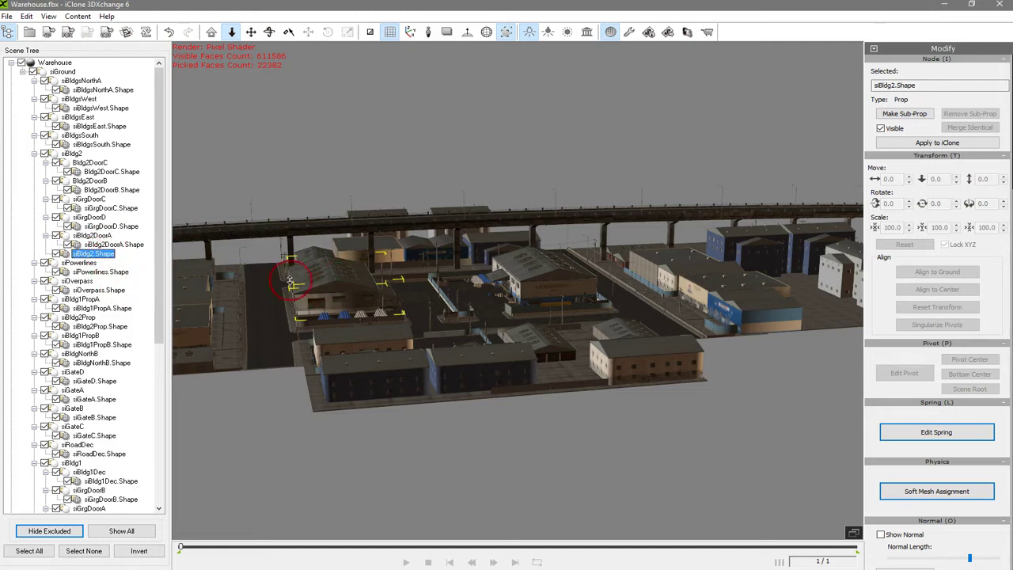
pyautogui.click(211, 33)
pyautogui.moveTo(518, 327); pyautogui.dragTo(598, 357, button='right')
pyautogui.moveTo(605, 338); pyautogui.dragTo(644, 286, button='middle')
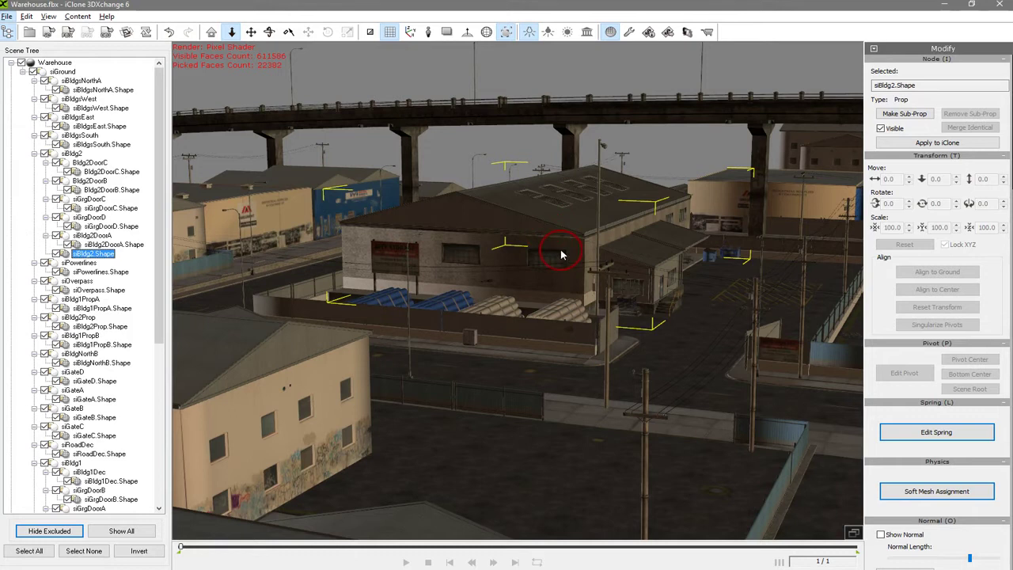
# Auto smooth the normals of the siBldg2.Shape warehouse building with the angle at 45
pyautogui.click(948, 49)
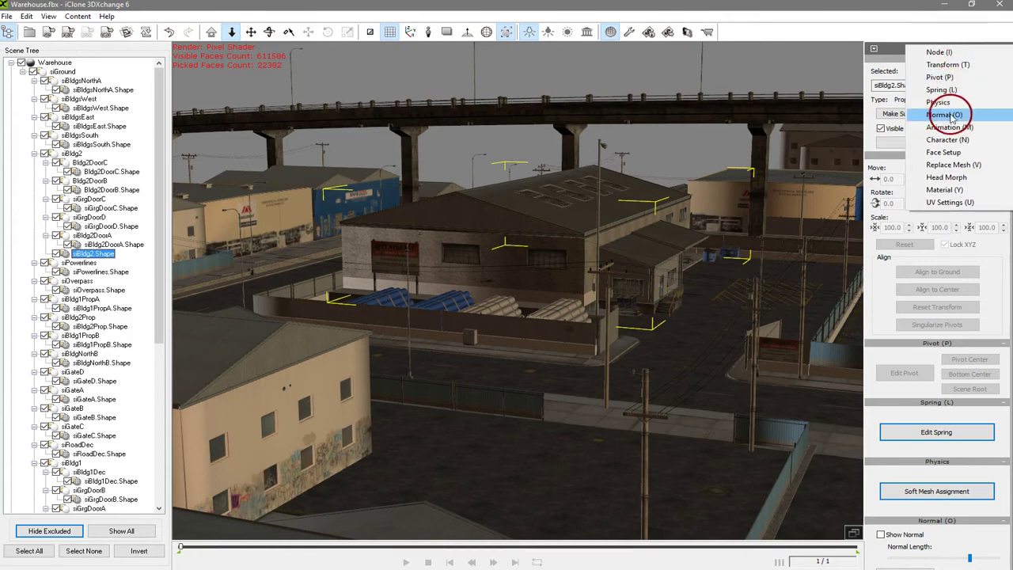
pyautogui.click(979, 117)
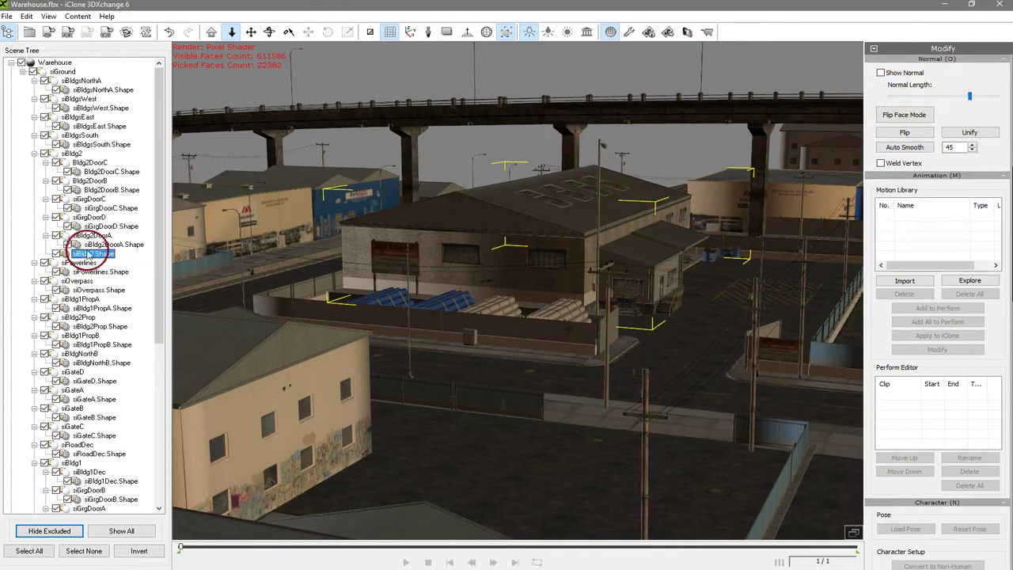
pyautogui.click(91, 245)
pyautogui.click(93, 254)
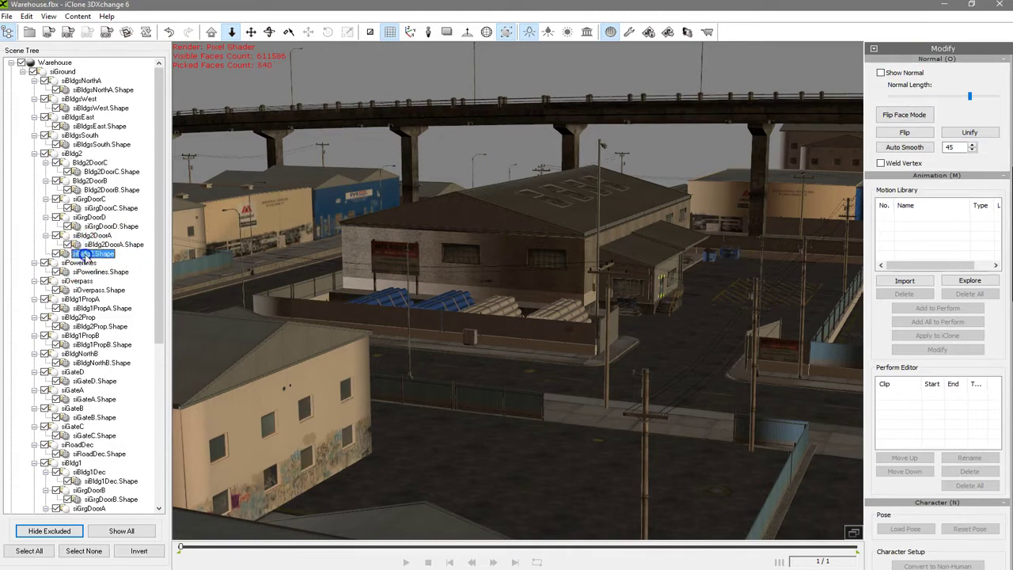
pyautogui.click(79, 235)
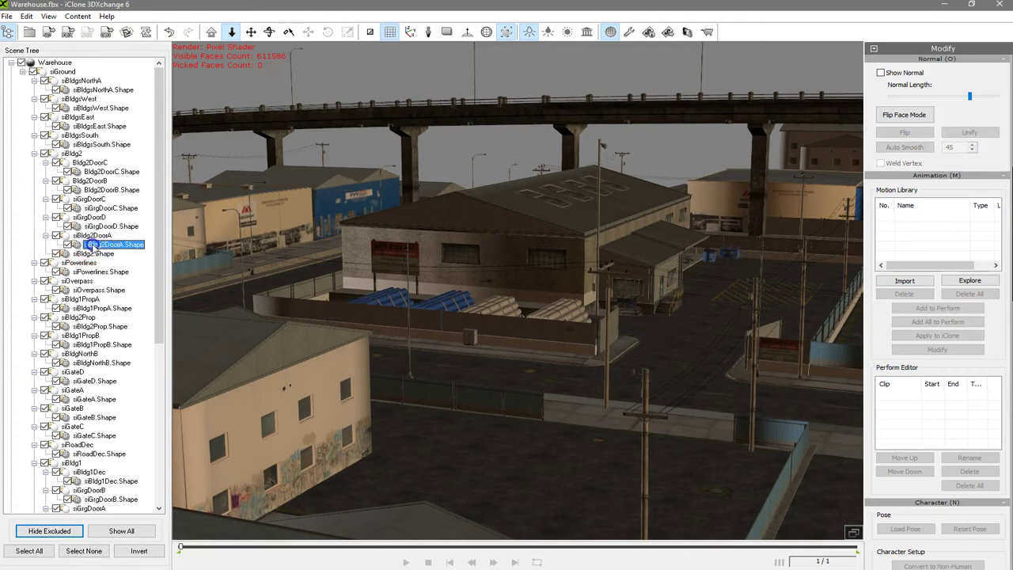
pyautogui.click(91, 251)
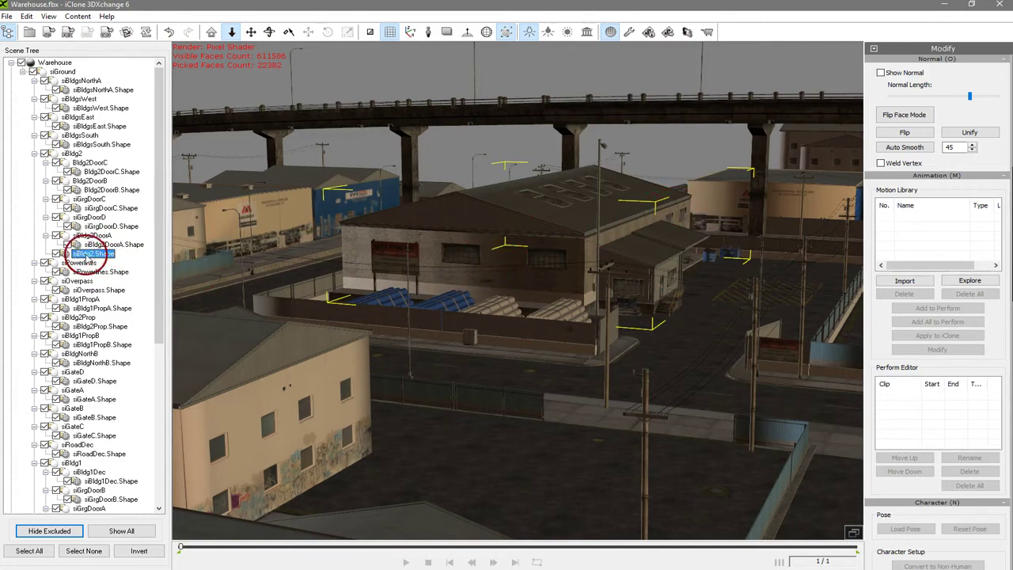
pyautogui.click(906, 148)
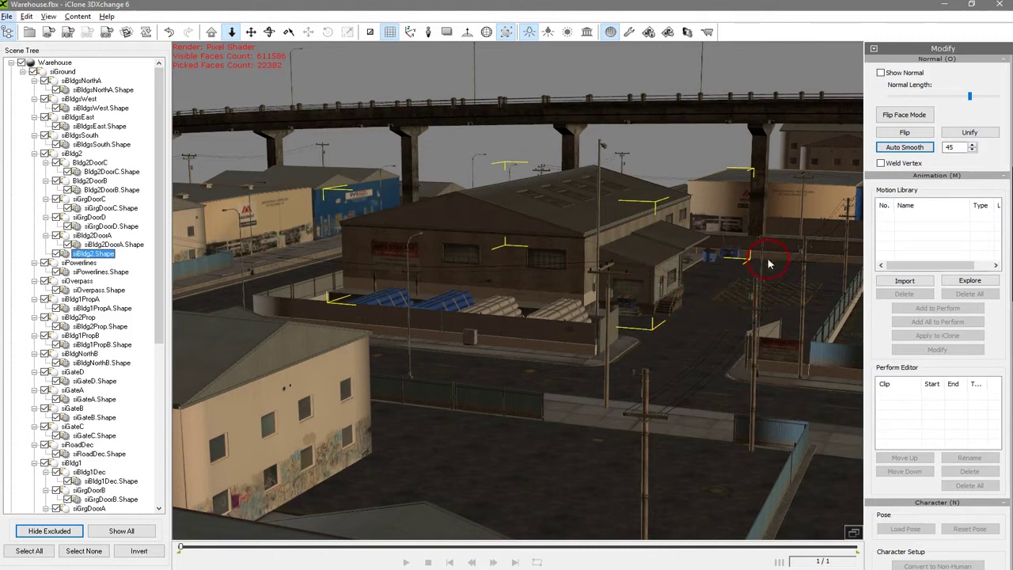
# Select the siBldgsWest.Shape buildings and auto smooth their normals at the 45 angle
pyautogui.moveTo(682, 260); pyautogui.dragTo(624, 364, button='right')
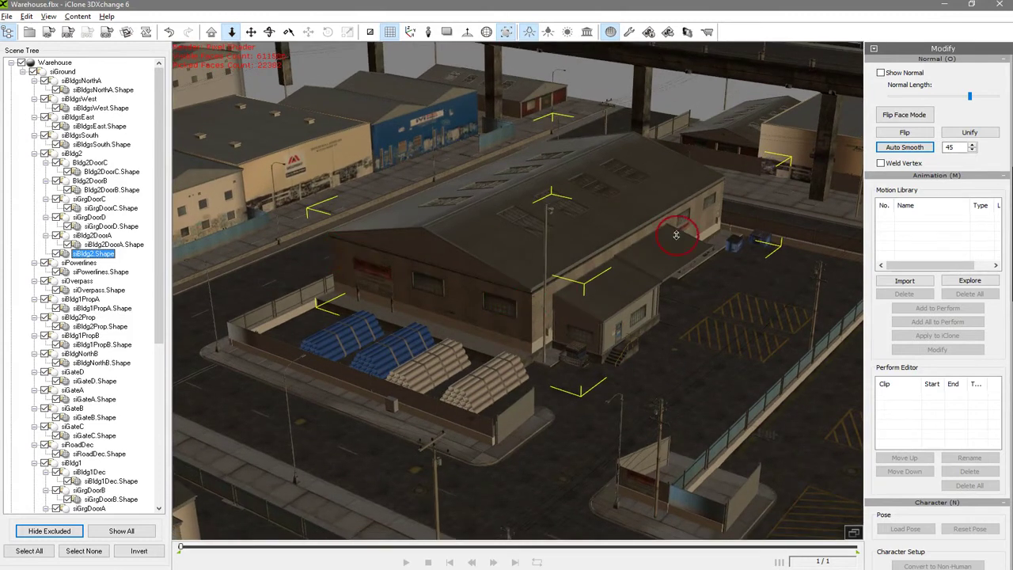
pyautogui.moveTo(709, 227); pyautogui.dragTo(539, 300, button='right')
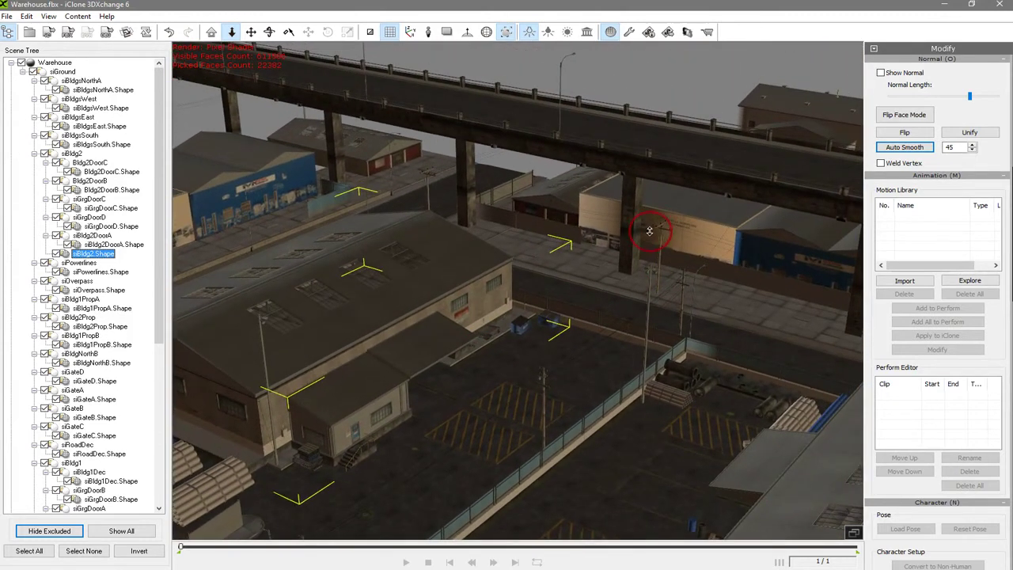
pyautogui.click(685, 226)
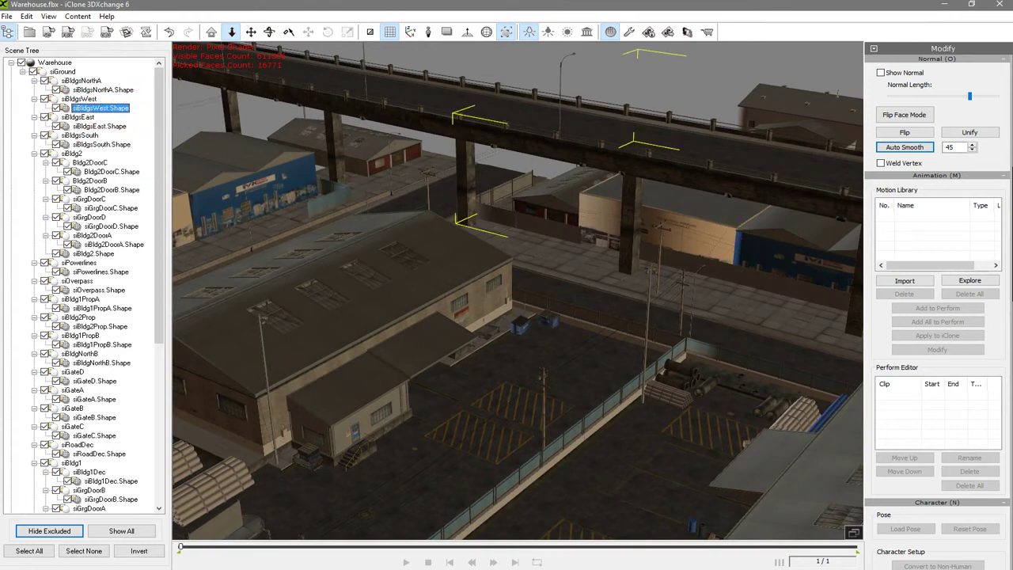
pyautogui.click(919, 152)
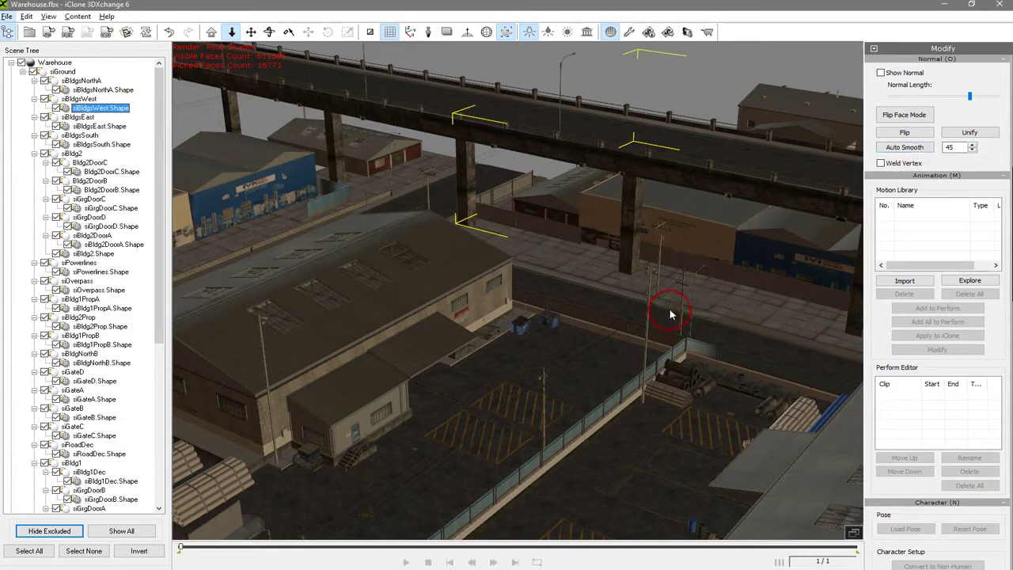
pyautogui.moveTo(750, 270); pyautogui.dragTo(784, 185, button='right')
pyautogui.moveTo(764, 316); pyautogui.dragTo(738, 293, button='right')
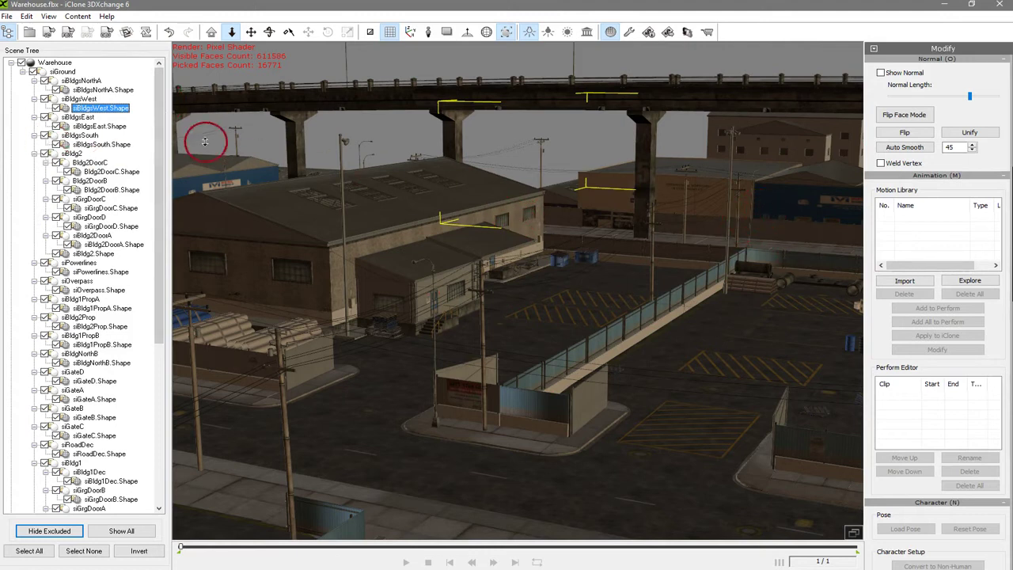
# Select all Shape mesh nodes under the Warehouse root, from siBldgsNorthA.Shape to siGround.Shape, and auto smooth their normals at 45
pyautogui.click(95, 90)
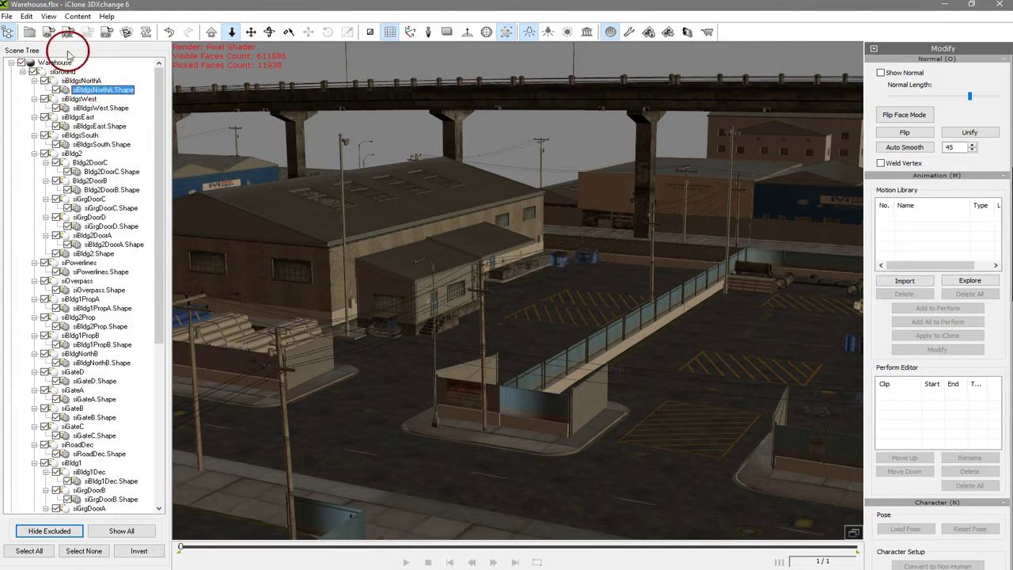
pyautogui.keyDown('ctrl'); pyautogui.click(108, 108); pyautogui.keyUp('ctrl')
pyautogui.keyDown('ctrl'); pyautogui.click(108, 126); pyautogui.keyUp('ctrl')
pyautogui.keyDown('ctrl'); pyautogui.click(107, 144); pyautogui.keyUp('ctrl')
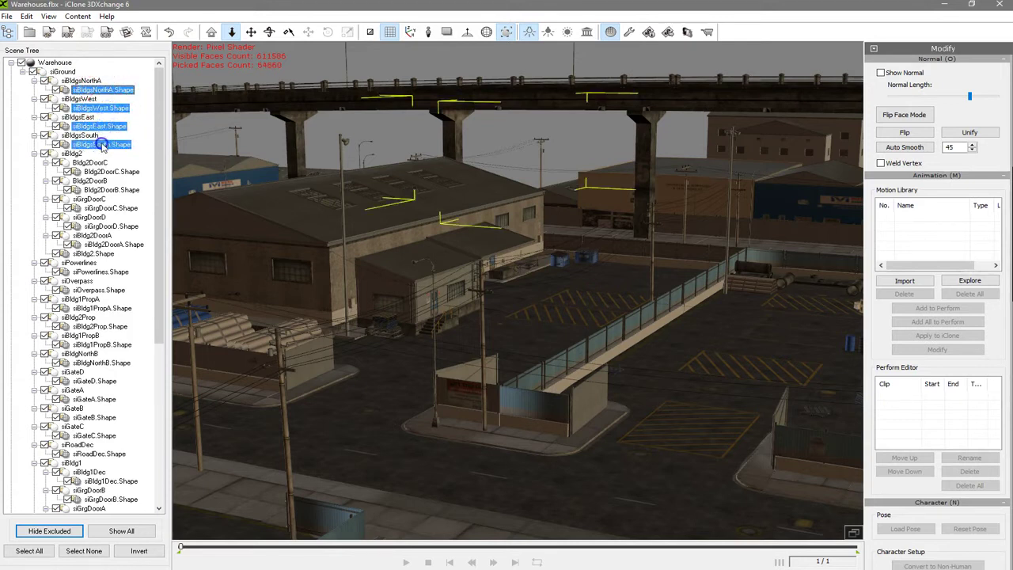
pyautogui.keyDown('ctrl'); pyautogui.click(108, 171); pyautogui.keyUp('ctrl')
pyautogui.keyDown('ctrl'); pyautogui.click(109, 208); pyautogui.keyUp('ctrl')
pyautogui.keyDown('ctrl'); pyautogui.click(109, 226); pyautogui.keyUp('ctrl')
pyautogui.keyDown('ctrl'); pyautogui.click(96, 245); pyautogui.keyUp('ctrl')
pyautogui.keyDown('ctrl'); pyautogui.click(93, 253); pyautogui.keyUp('ctrl')
pyautogui.keyDown('ctrl'); pyautogui.click(95, 271); pyautogui.keyUp('ctrl')
pyautogui.keyDown('ctrl'); pyautogui.click(93, 289); pyautogui.keyUp('ctrl')
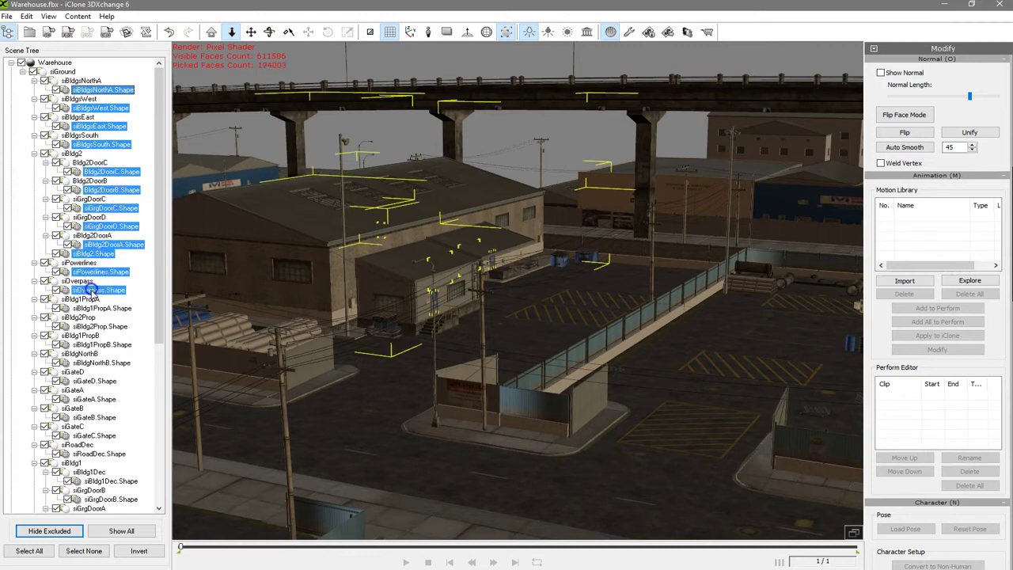
pyautogui.keyDown('ctrl'); pyautogui.click(95, 308); pyautogui.keyUp('ctrl')
pyautogui.keyDown('ctrl'); pyautogui.click(93, 326); pyautogui.keyUp('ctrl')
pyautogui.keyDown('ctrl'); pyautogui.click(93, 344); pyautogui.keyUp('ctrl')
pyautogui.keyDown('ctrl'); pyautogui.click(91, 362); pyautogui.keyUp('ctrl')
pyautogui.keyDown('ctrl'); pyautogui.click(84, 381); pyautogui.keyUp('ctrl')
pyautogui.keyDown('ctrl'); pyautogui.click(92, 399); pyautogui.keyUp('ctrl')
pyautogui.keyDown('ctrl'); pyautogui.click(94, 417); pyautogui.keyUp('ctrl')
pyautogui.keyDown('ctrl'); pyautogui.click(93, 435); pyautogui.keyUp('ctrl')
pyautogui.keyDown('ctrl'); pyautogui.click(93, 454); pyautogui.keyUp('ctrl')
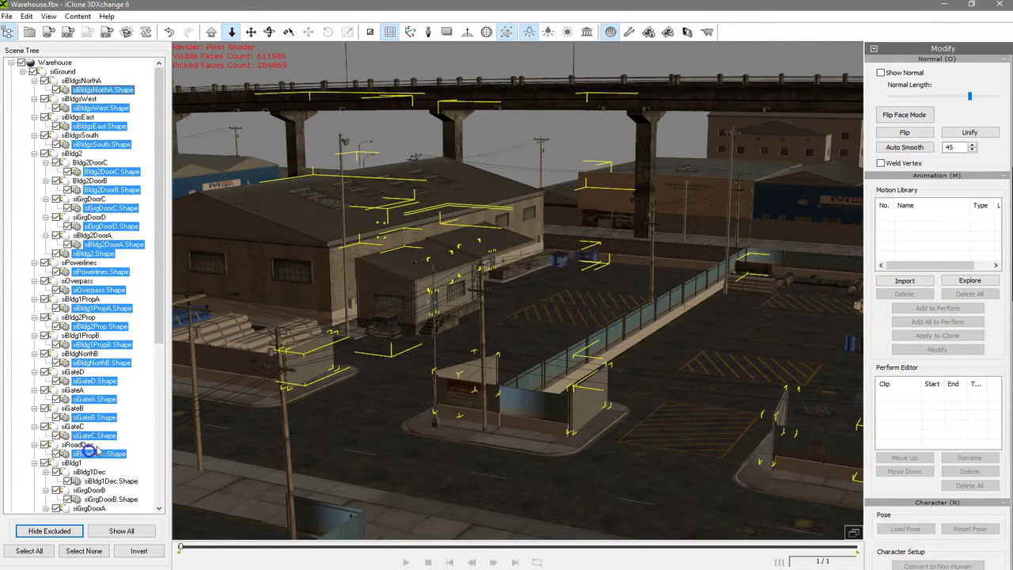
pyautogui.moveTo(158, 330); pyautogui.dragTo(153, 412)
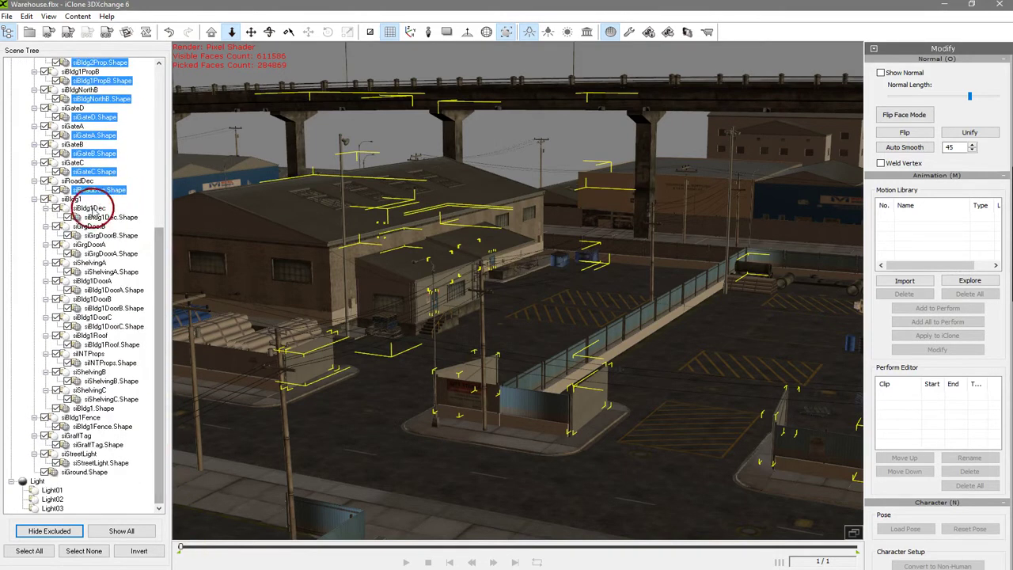
pyautogui.keyDown('ctrl'); pyautogui.click(108, 218); pyautogui.keyUp('ctrl')
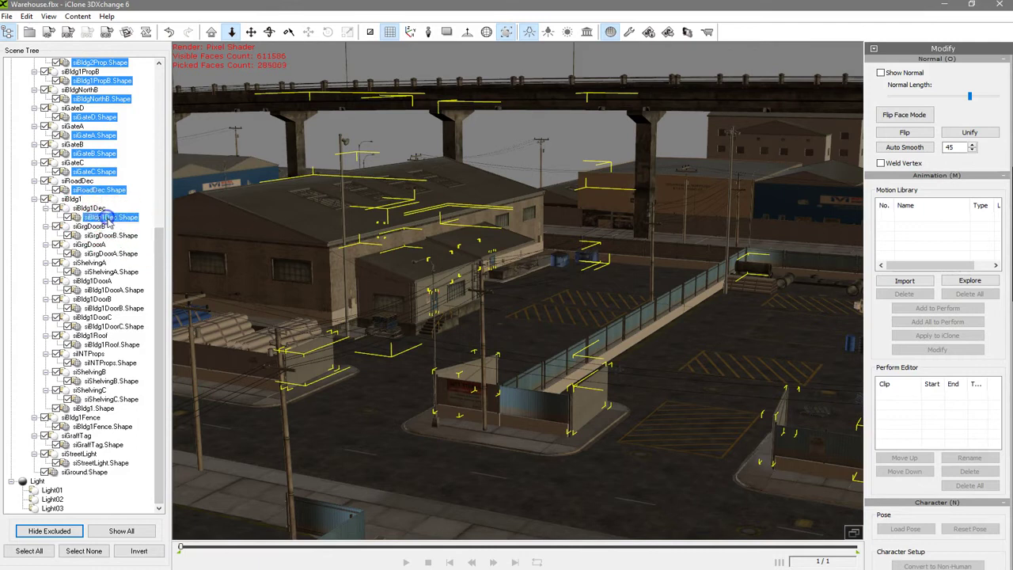
pyautogui.keyDown('ctrl'); pyautogui.click(103, 236); pyautogui.keyUp('ctrl')
pyautogui.keyDown('ctrl'); pyautogui.click(104, 254); pyautogui.keyUp('ctrl')
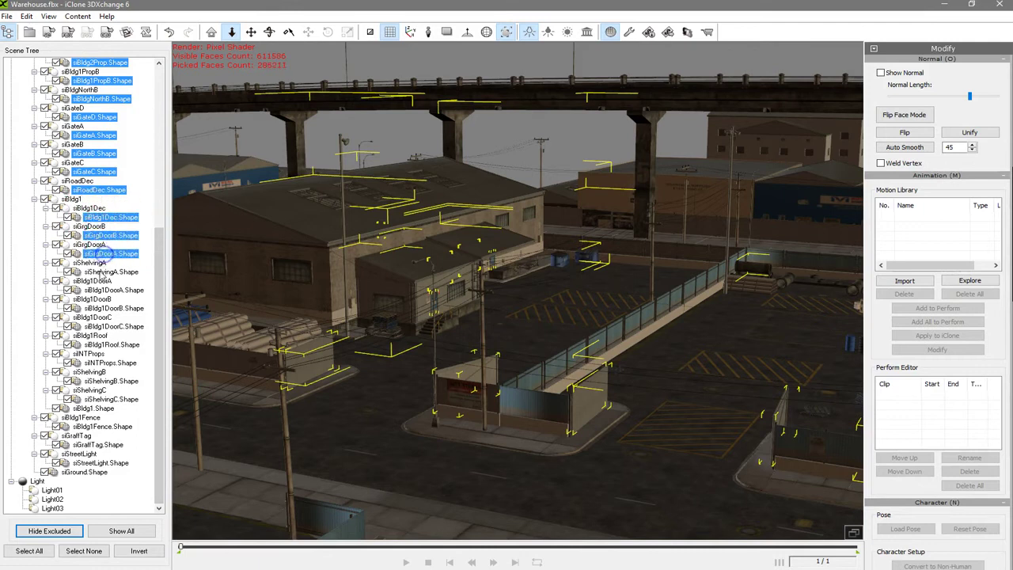
pyautogui.keyDown('ctrl'); pyautogui.click(101, 271); pyautogui.keyUp('ctrl')
pyautogui.keyDown('ctrl'); pyautogui.click(98, 290); pyautogui.keyUp('ctrl')
pyautogui.keyDown('ctrl'); pyautogui.click(97, 308); pyautogui.keyUp('ctrl')
pyautogui.keyDown('ctrl'); pyautogui.click(102, 326); pyautogui.keyUp('ctrl')
pyautogui.keyDown('ctrl'); pyautogui.click(103, 346); pyautogui.keyUp('ctrl')
pyautogui.keyDown('ctrl'); pyautogui.click(102, 363); pyautogui.keyUp('ctrl')
pyautogui.keyDown('ctrl'); pyautogui.click(98, 381); pyautogui.keyUp('ctrl')
pyautogui.keyDown('ctrl'); pyautogui.click(95, 399); pyautogui.keyUp('ctrl')
pyautogui.keyDown('ctrl'); pyautogui.click(90, 408); pyautogui.keyUp('ctrl')
pyautogui.keyDown('ctrl'); pyautogui.click(84, 427); pyautogui.keyUp('ctrl')
pyautogui.keyDown('ctrl'); pyautogui.click(82, 445); pyautogui.keyUp('ctrl')
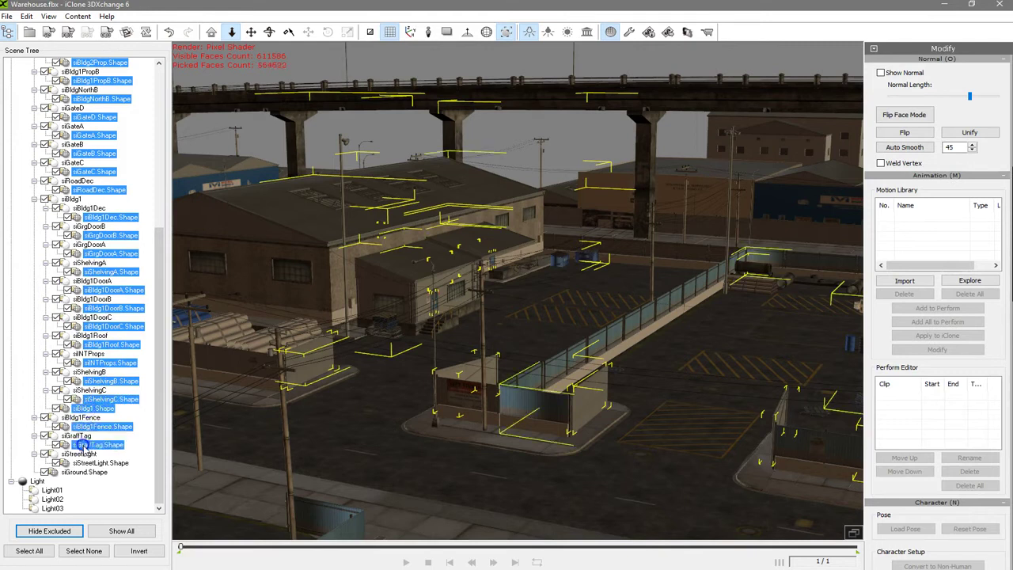
pyautogui.keyDown('ctrl'); pyautogui.click(97, 463); pyautogui.keyUp('ctrl')
pyautogui.keyDown('ctrl'); pyautogui.click(89, 472); pyautogui.keyUp('ctrl')
pyautogui.keyDown('ctrl'); pyautogui.click(137, 467); pyautogui.keyUp('ctrl')
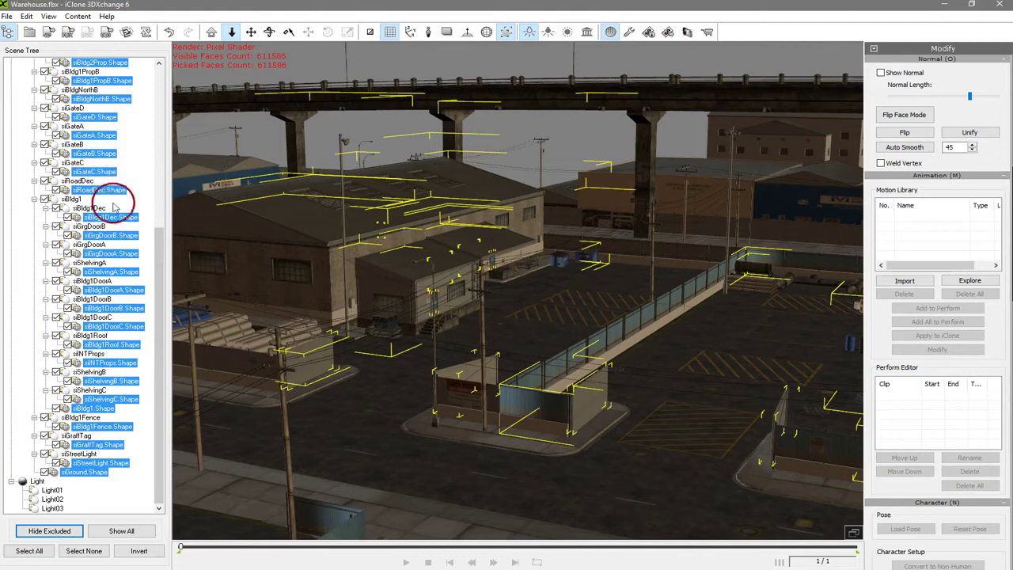
pyautogui.moveTo(159, 260); pyautogui.dragTo(195, 79)
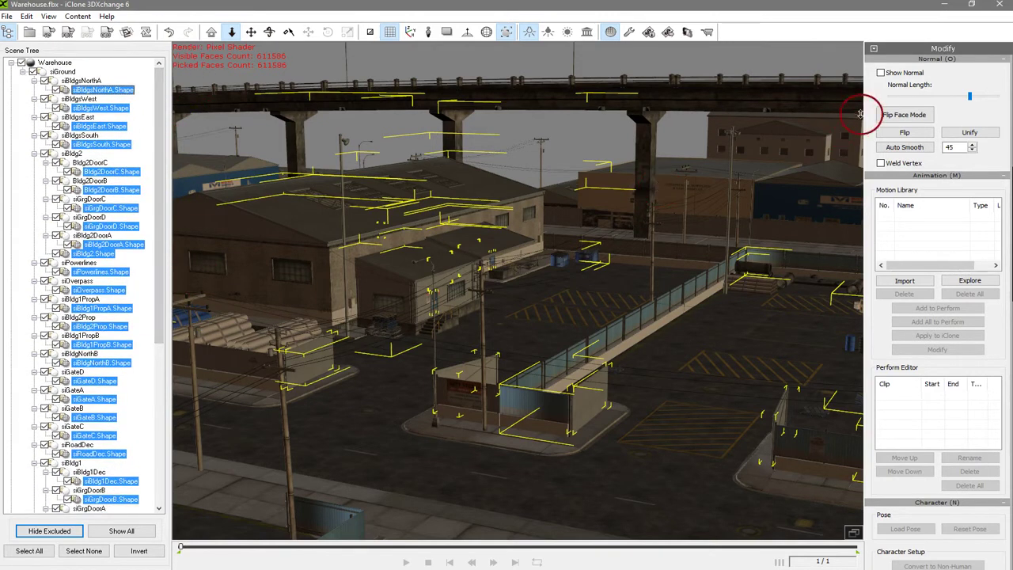
pyautogui.click(907, 148)
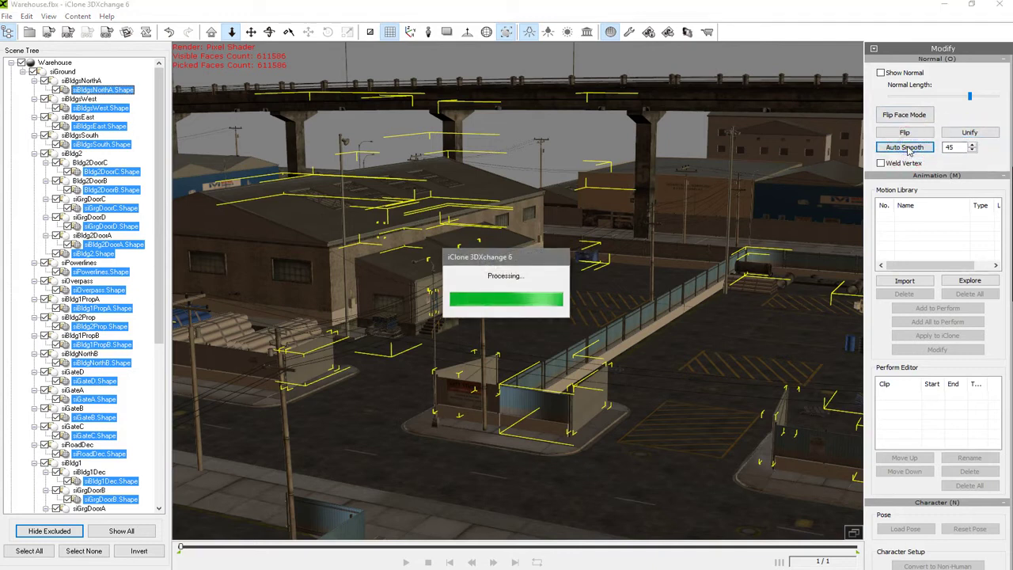
pyautogui.press('q')
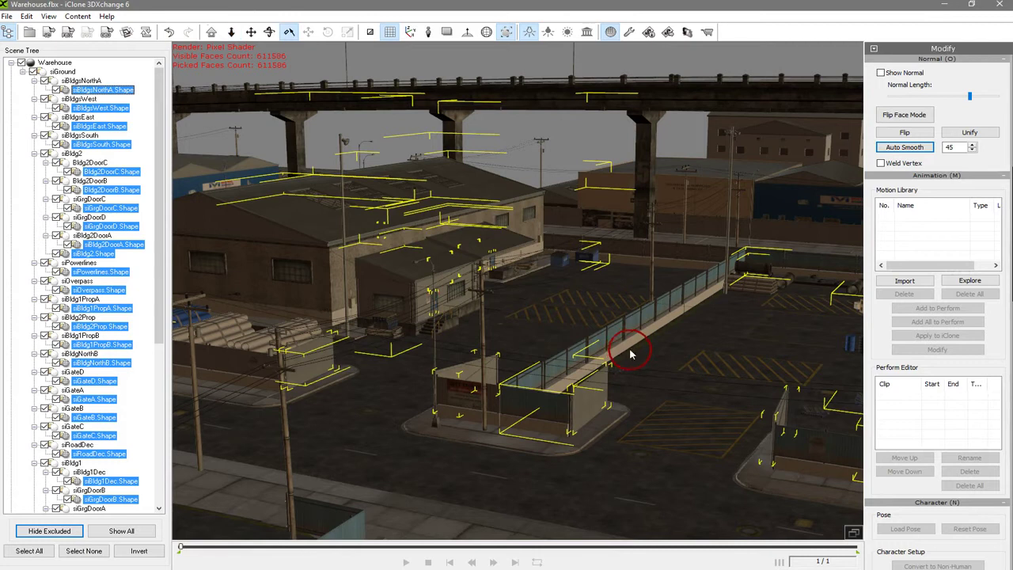
pyautogui.click(601, 248)
pyautogui.click(566, 205)
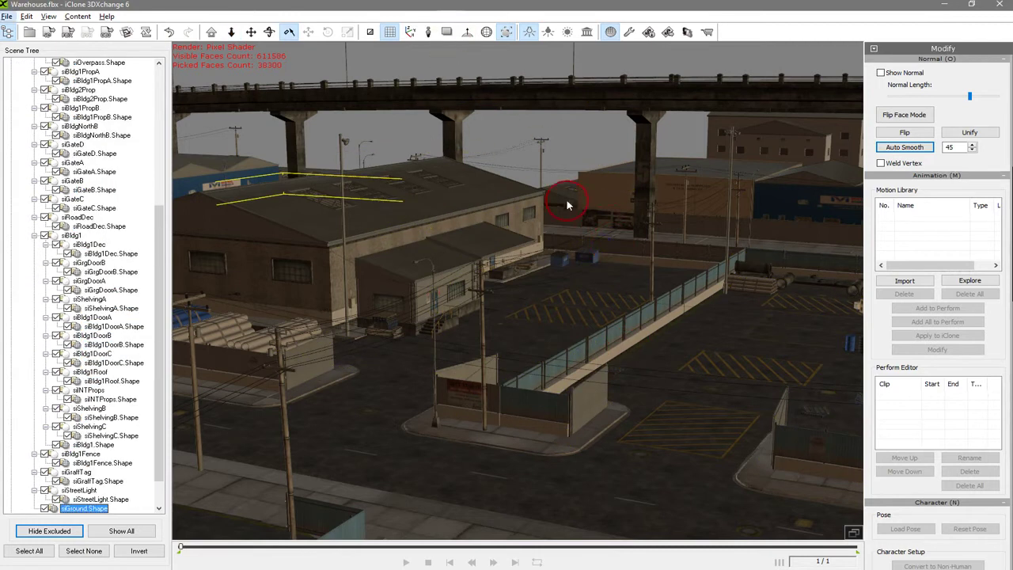
# Export the whole Warehouse root node as iClone 6 prop content to the default folder, with the geometry file name WarehouseALL
pyautogui.click(211, 31)
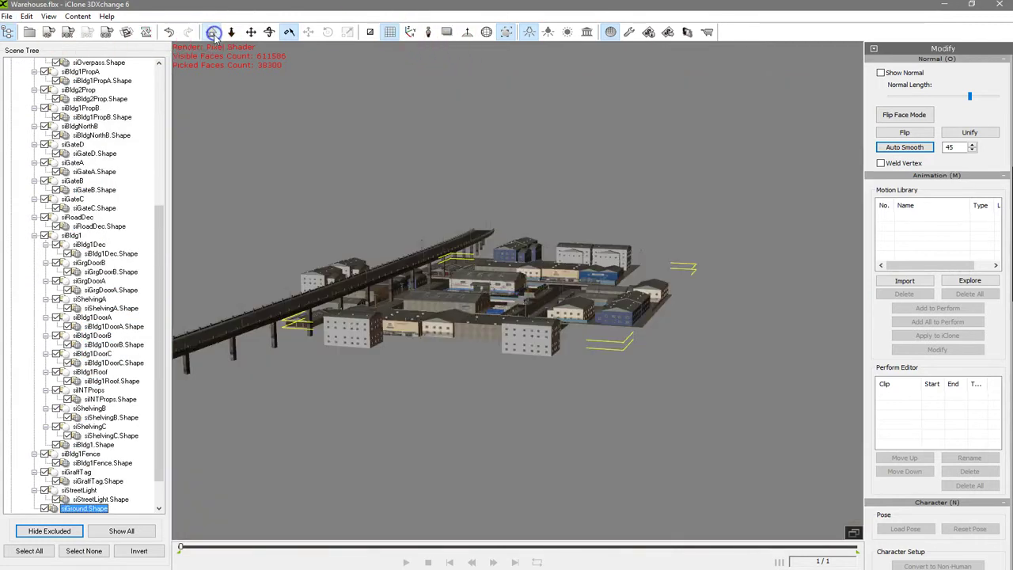
pyautogui.moveTo(769, 327); pyautogui.dragTo(807, 369, button='right')
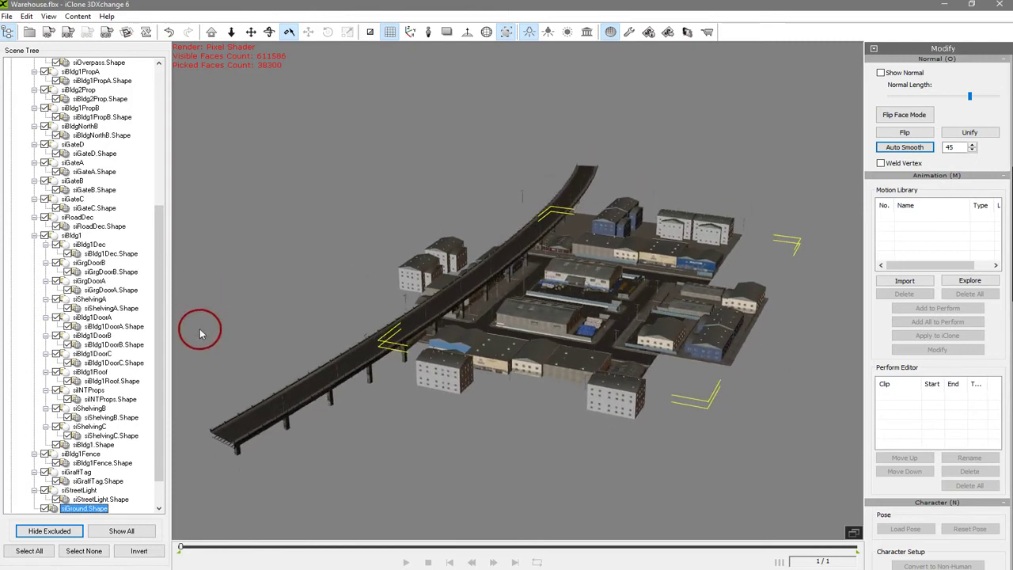
pyautogui.moveTo(159, 372); pyautogui.dragTo(163, 177)
pyautogui.click(50, 63)
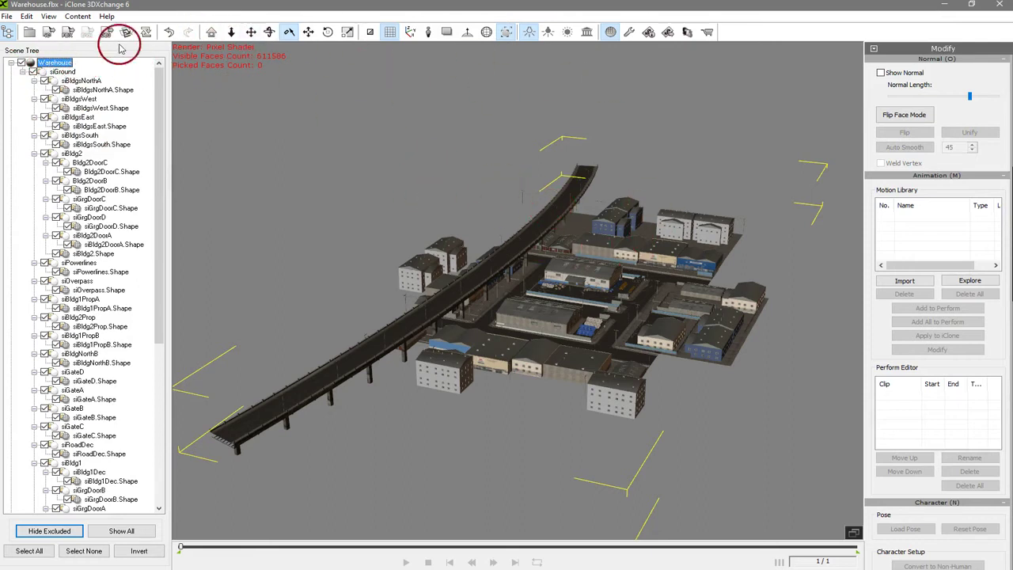
pyautogui.click(48, 31)
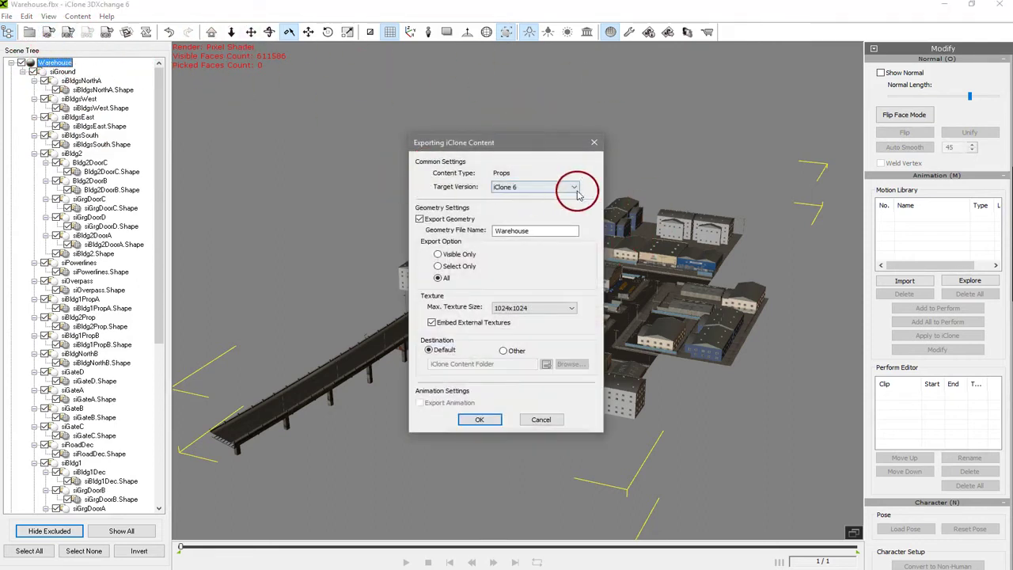
pyautogui.click(549, 231)
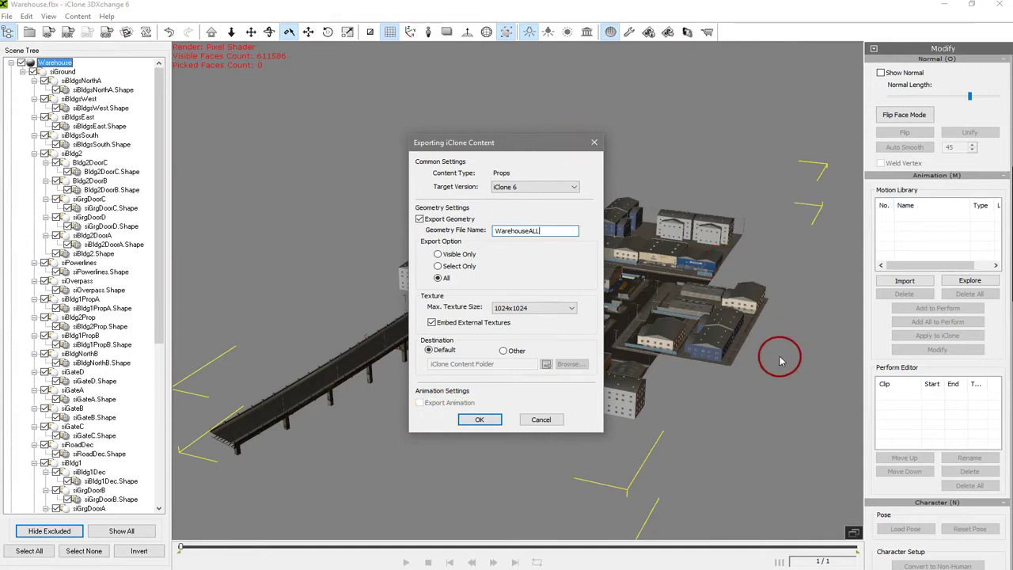
pyautogui.click(539, 191)
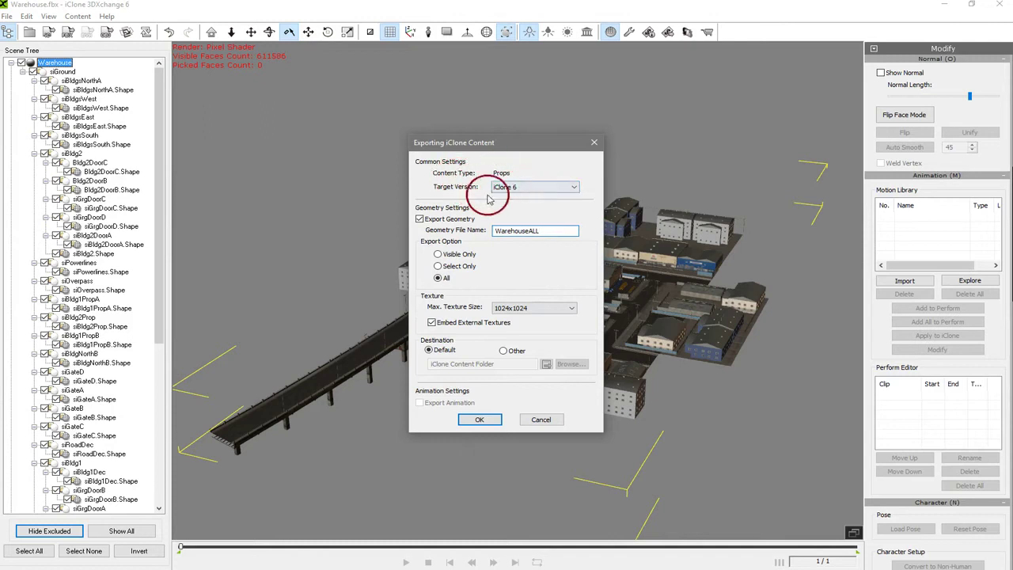
pyautogui.click(492, 419)
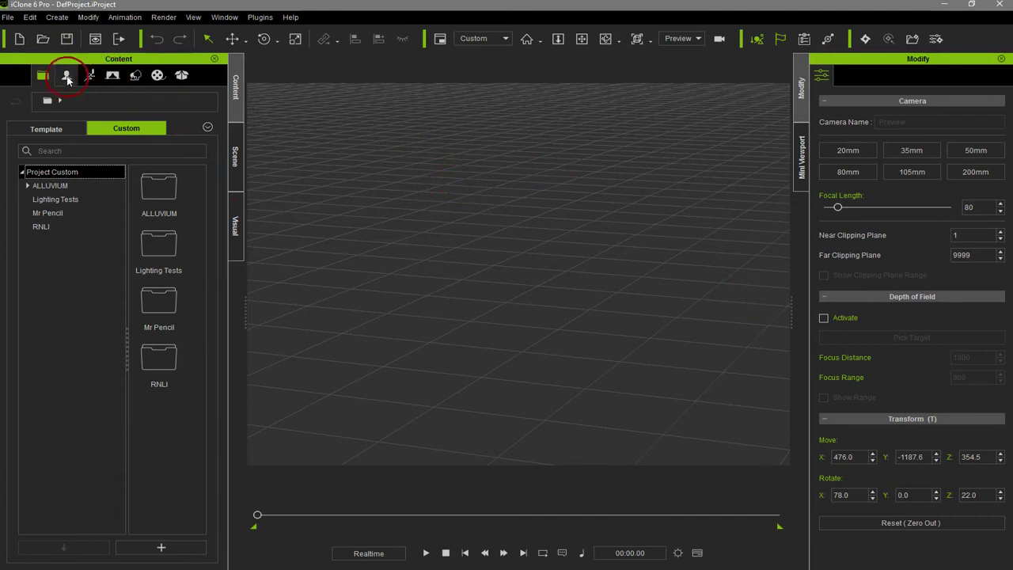
# In iClone 6, find the WarehouseALL prop in the custom Set content and load it into the empty project
pyautogui.click(135, 75)
pyautogui.click(130, 130)
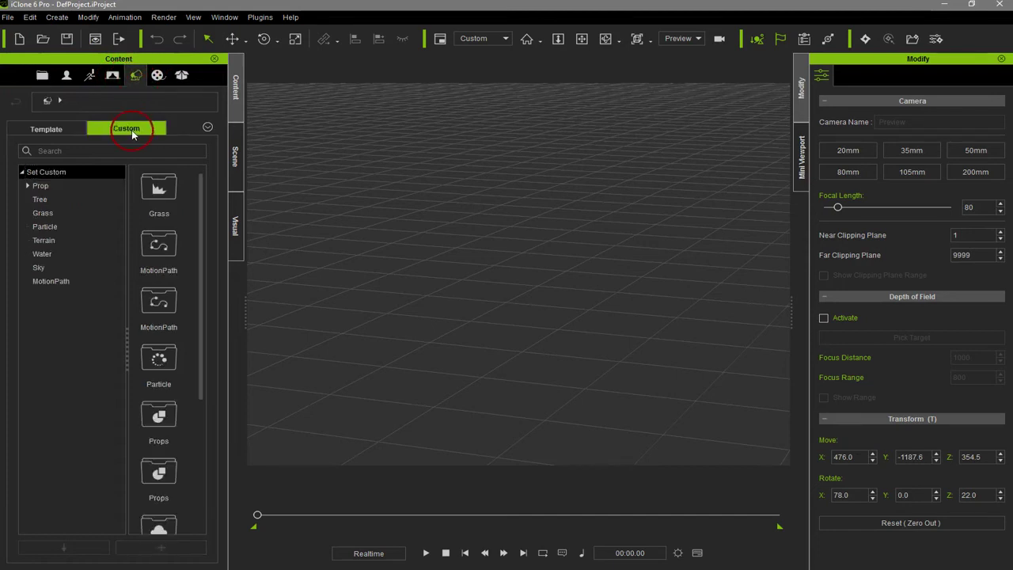
pyautogui.click(57, 184)
pyautogui.moveTo(207, 244); pyautogui.dragTo(220, 476)
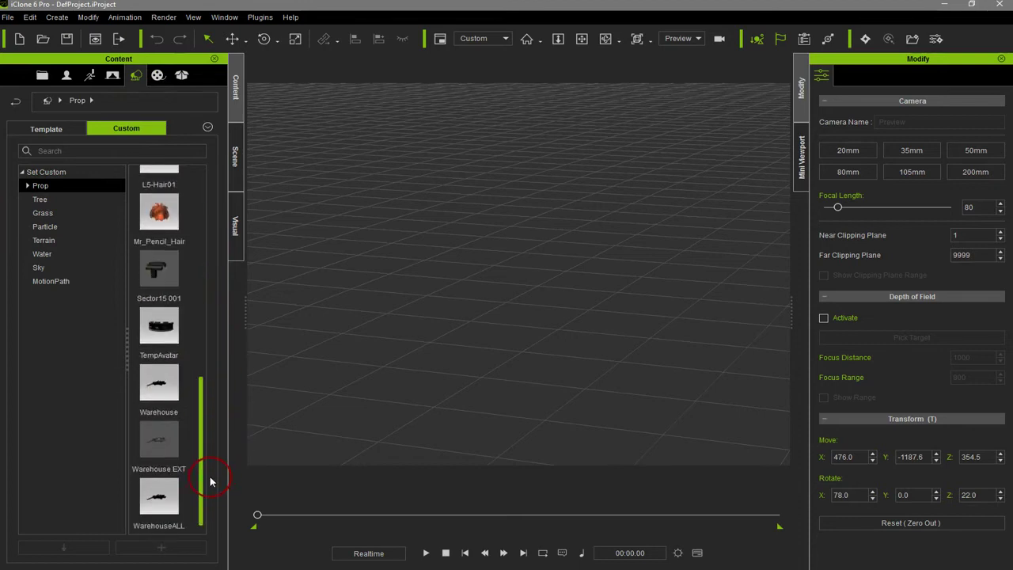
pyautogui.doubleClick(163, 490)
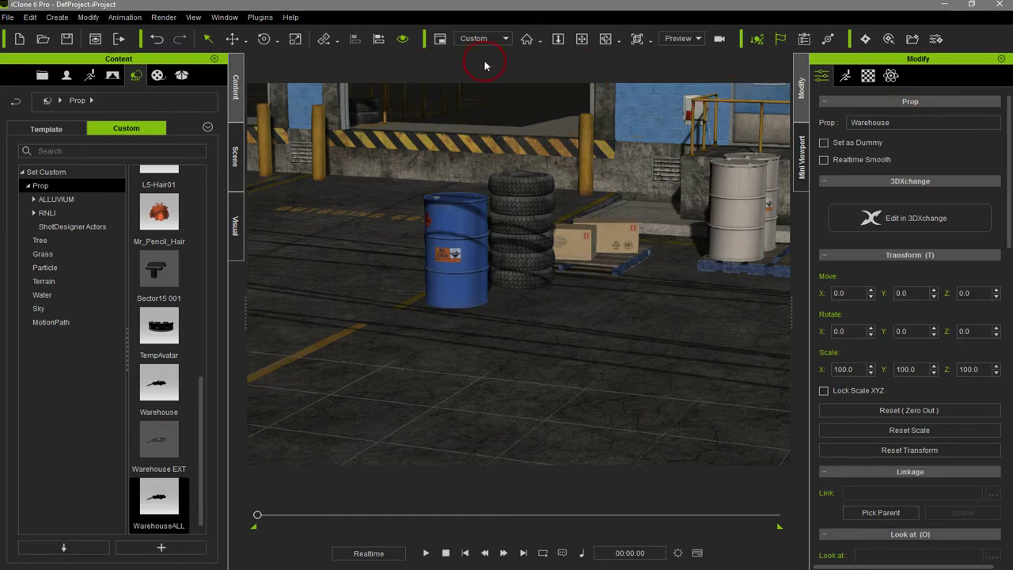
pyautogui.click(526, 39)
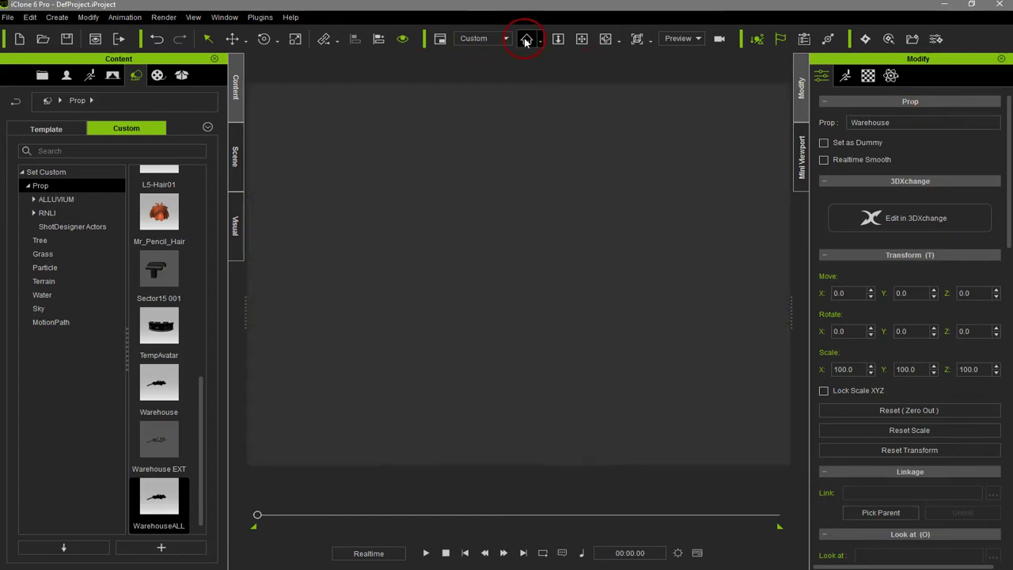
# Set the preview camera's far clipping plane to 99999 and select the Warehouse prop in the scene list
pyautogui.click(718, 39)
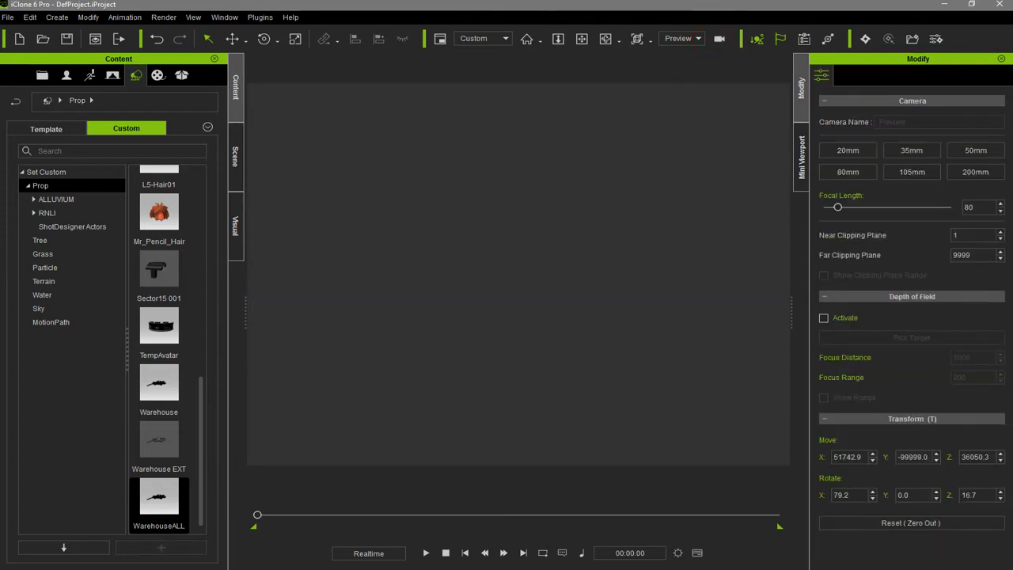
pyautogui.click(980, 261)
pyautogui.write('99999')
pyautogui.press('Return')
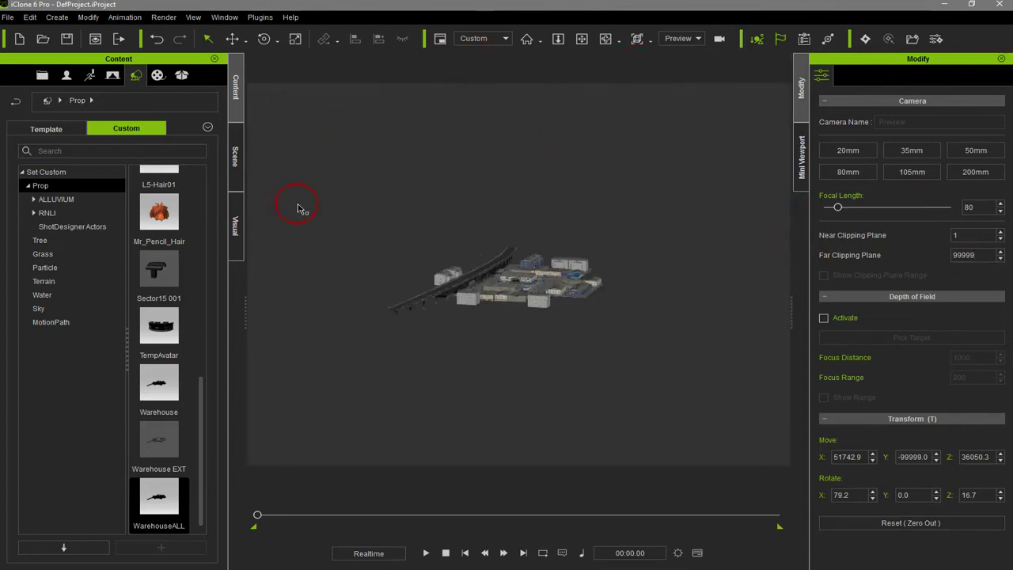
pyautogui.click(236, 162)
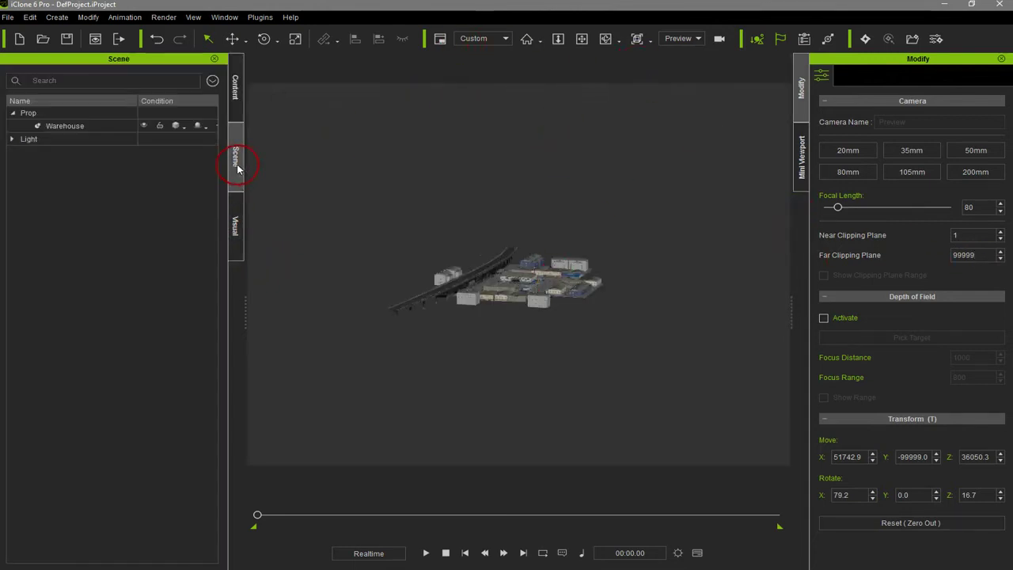
pyautogui.click(69, 128)
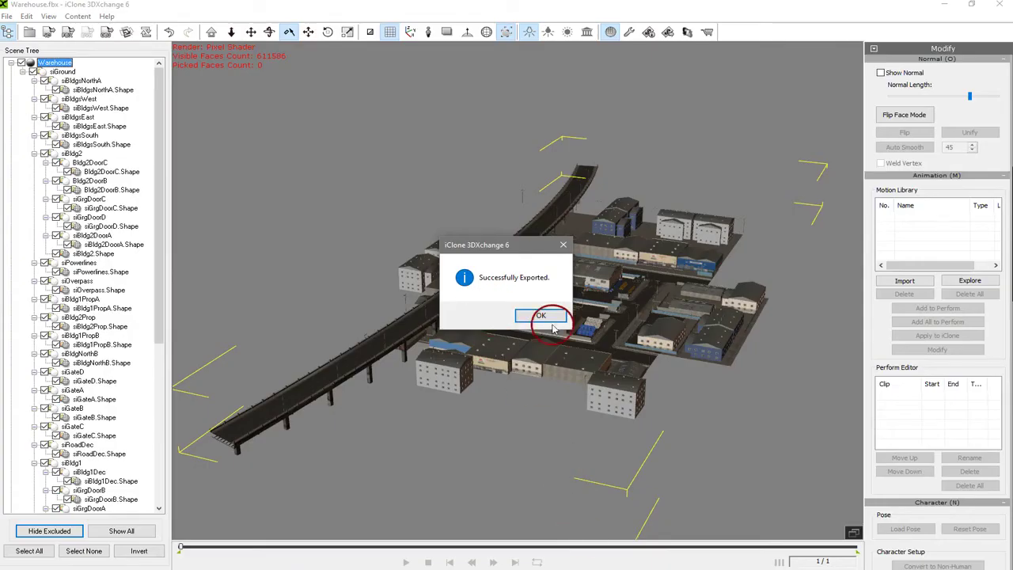
# In 3DXchange, dismiss the export message, zoom to siBldgsEast.Shape, and toggle the mesh's visibility off and on
pyautogui.click(489, 314)
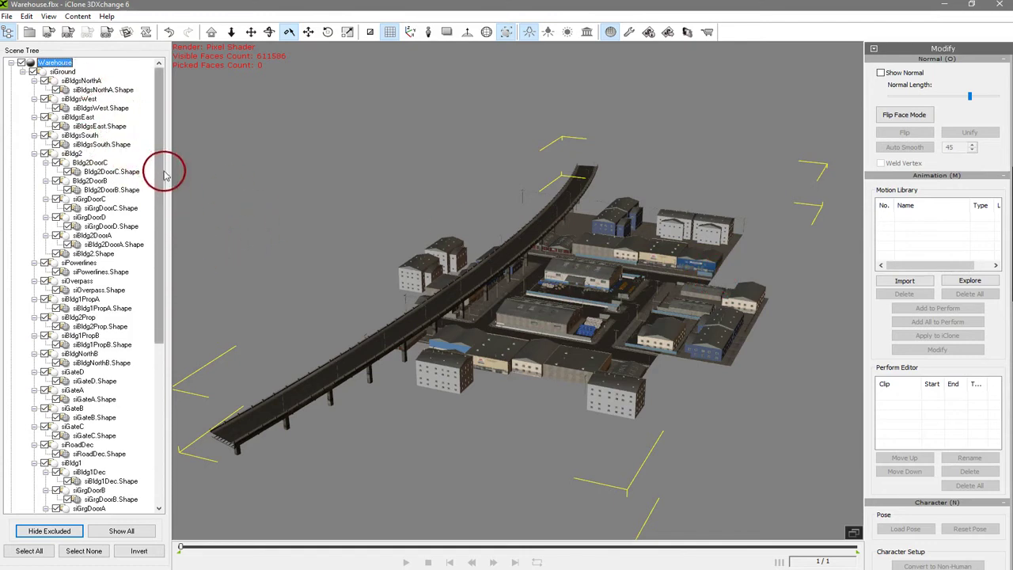
pyautogui.click(99, 126)
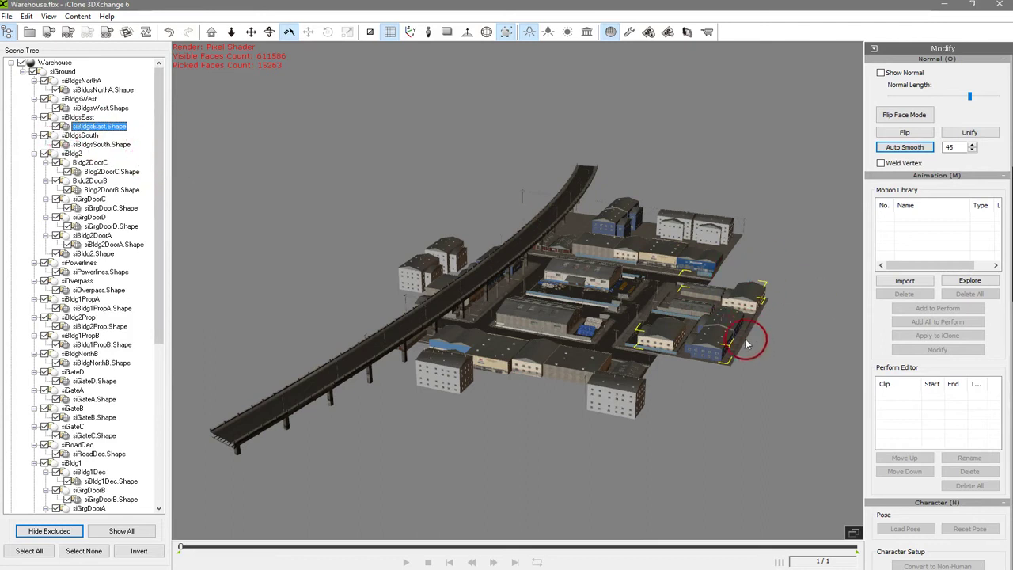
pyautogui.click(211, 32)
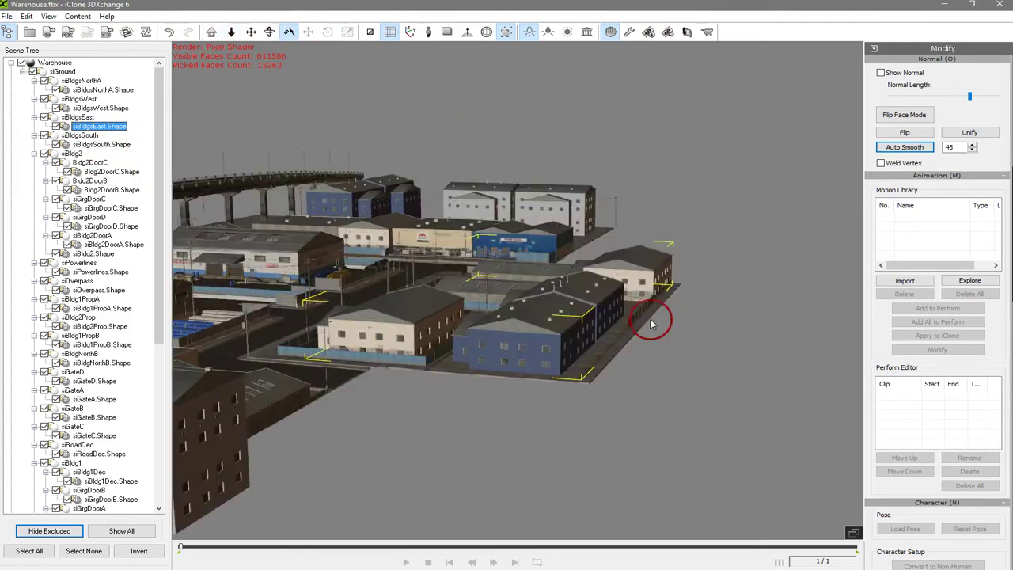
pyautogui.moveTo(601, 245); pyautogui.dragTo(662, 358)
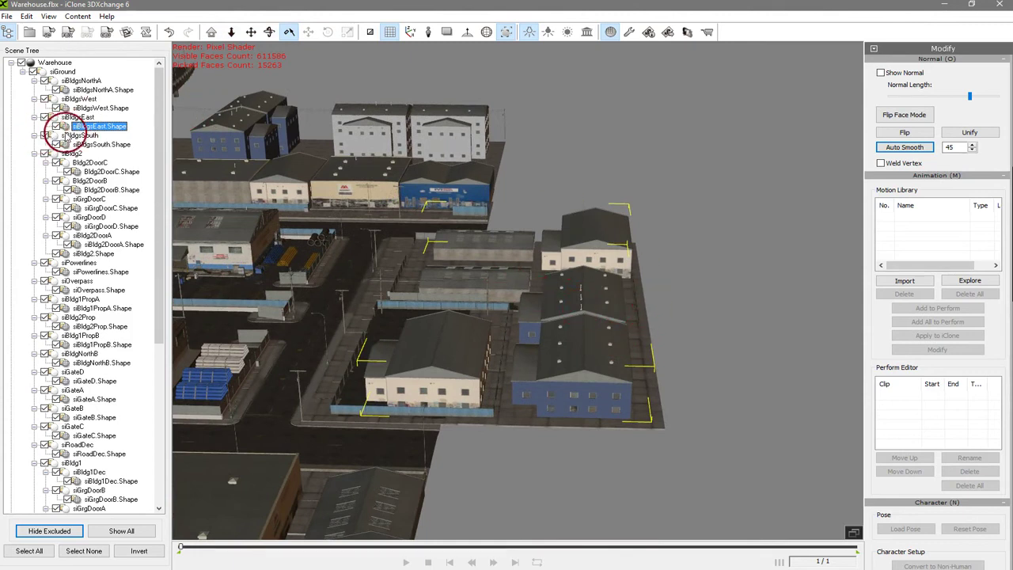
pyautogui.click(56, 126)
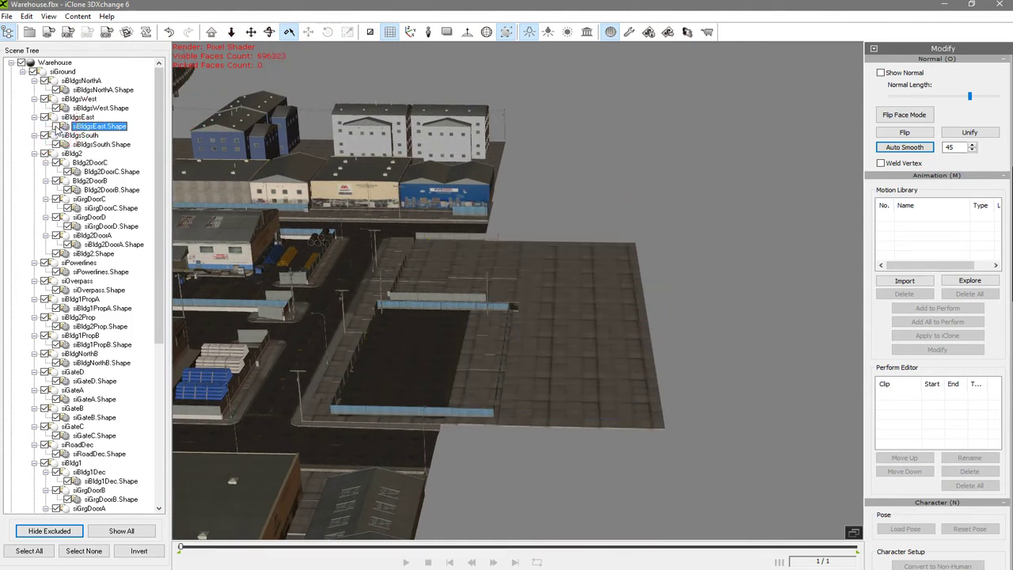
pyautogui.click(55, 126)
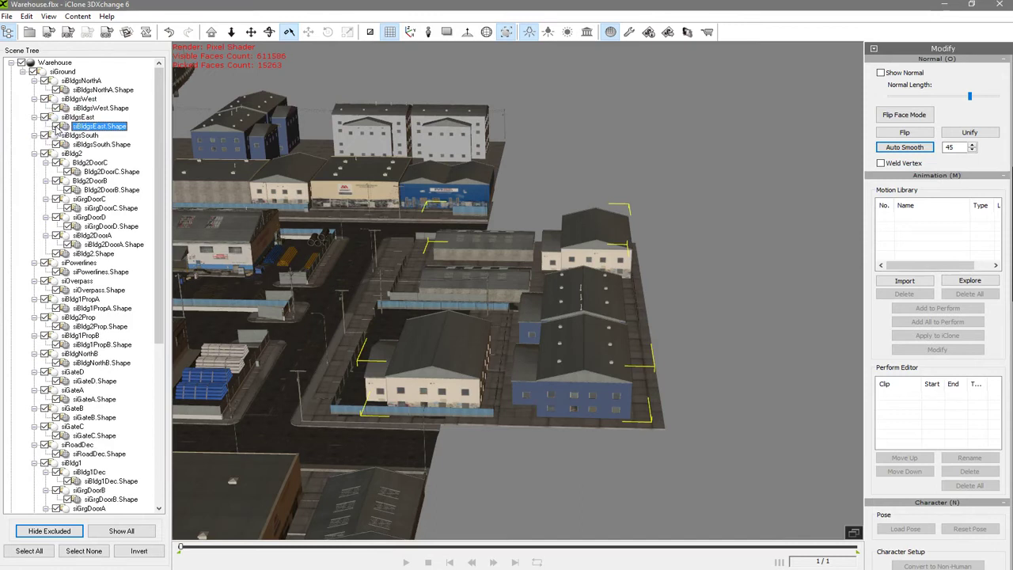
pyautogui.click(57, 125)
pyautogui.click(56, 127)
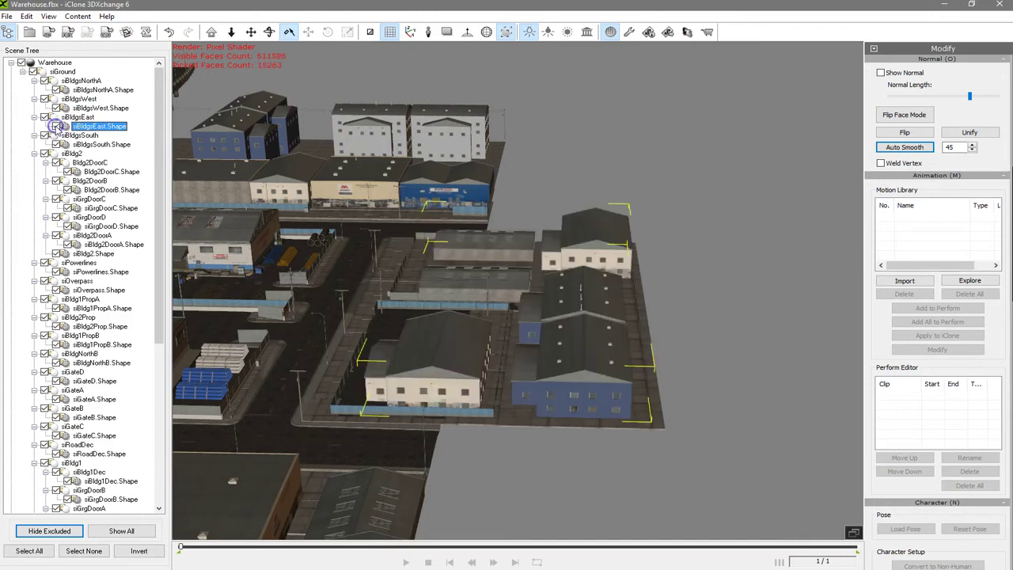
# Locate the Building 1 roof in the scene tree and make its parent node siBldg1Roof a sub-prop
pyautogui.moveTo(674, 304); pyautogui.dragTo(686, 276, button='right')
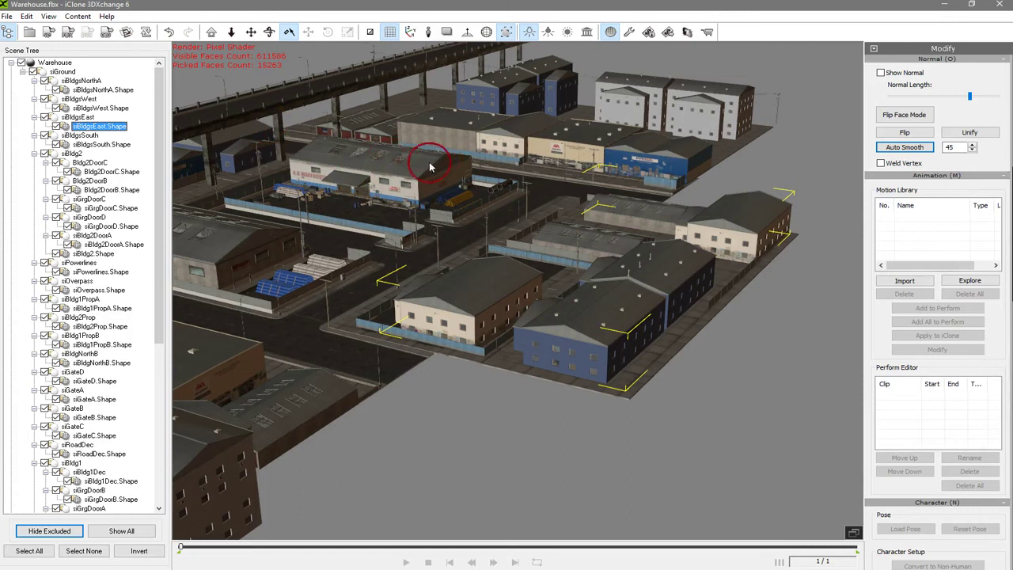
pyautogui.click(403, 162)
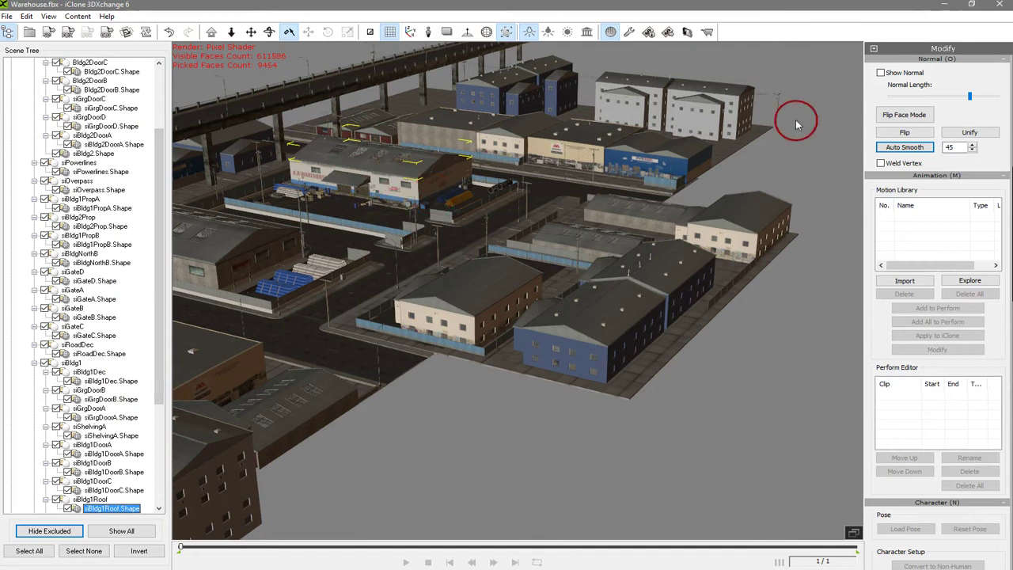
pyautogui.click(943, 49)
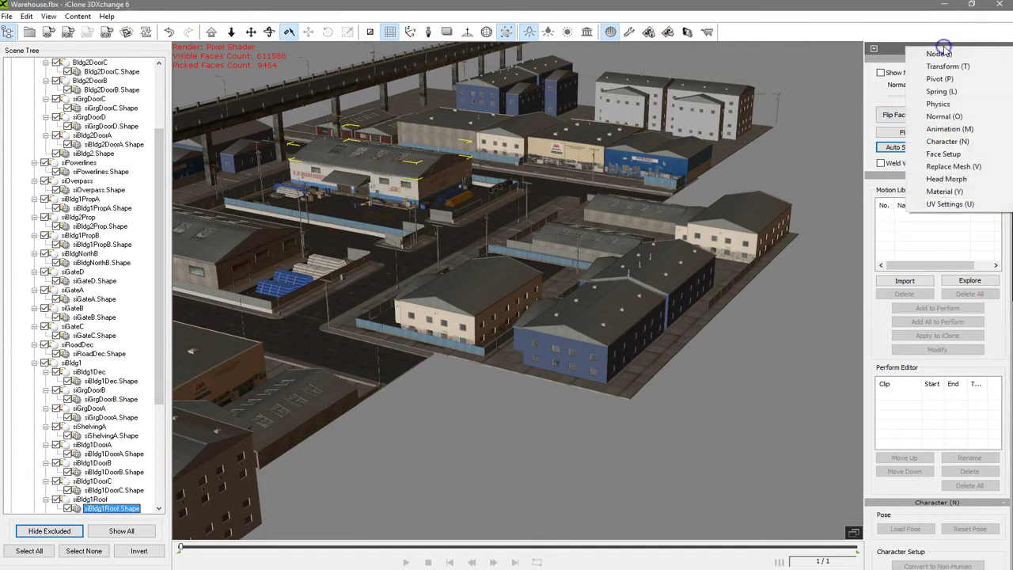
pyautogui.click(942, 59)
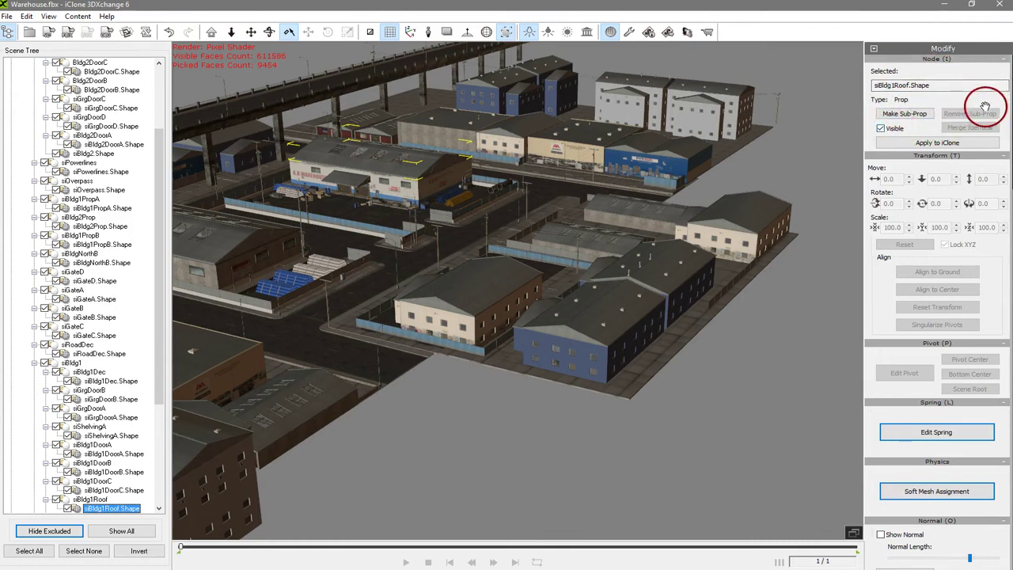
pyautogui.moveTo(157, 272); pyautogui.dragTo(174, 396)
pyautogui.click(91, 335)
pyautogui.click(93, 345)
pyautogui.click(93, 337)
pyautogui.click(119, 345)
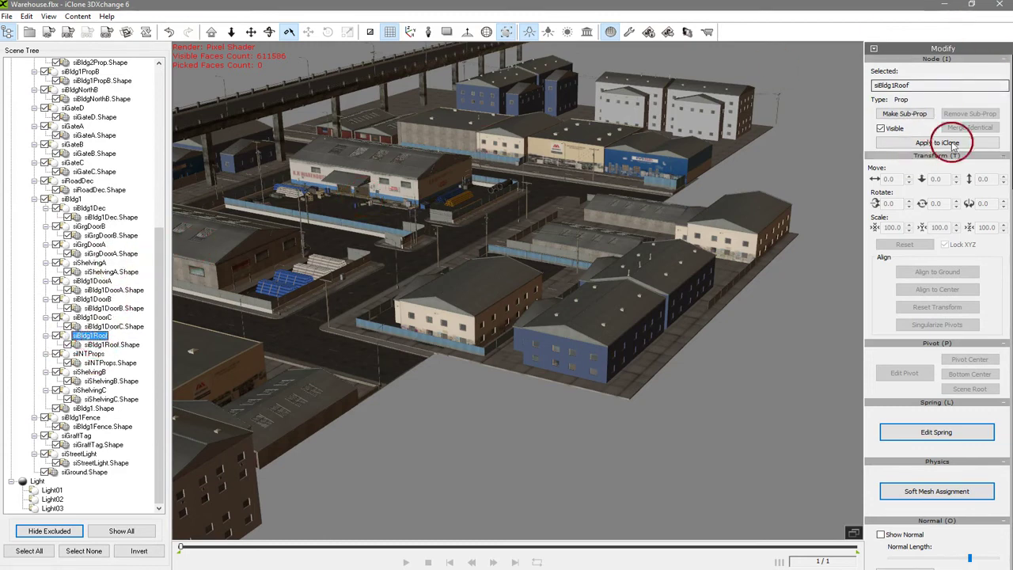
pyautogui.click(112, 346)
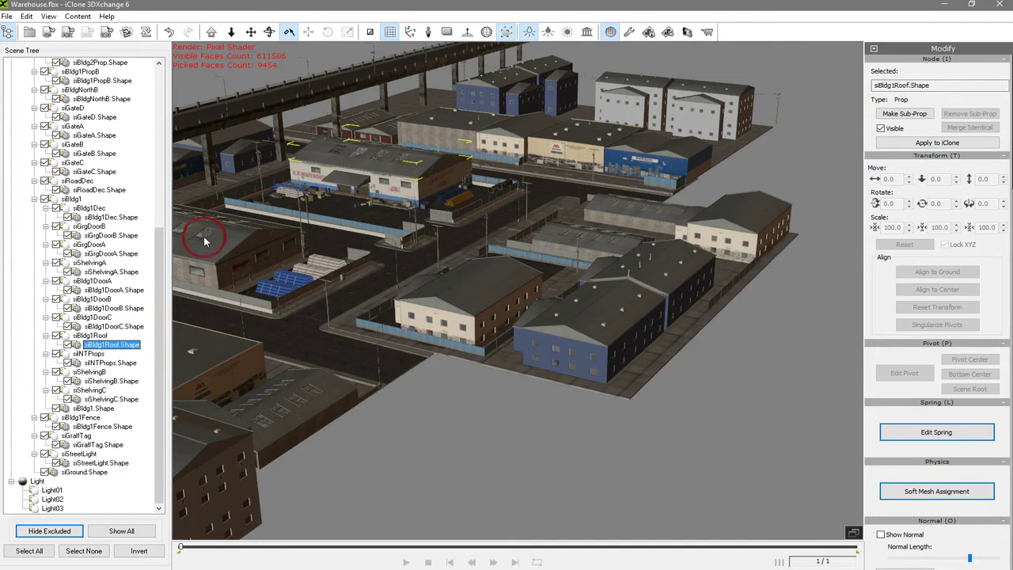
pyautogui.click(90, 336)
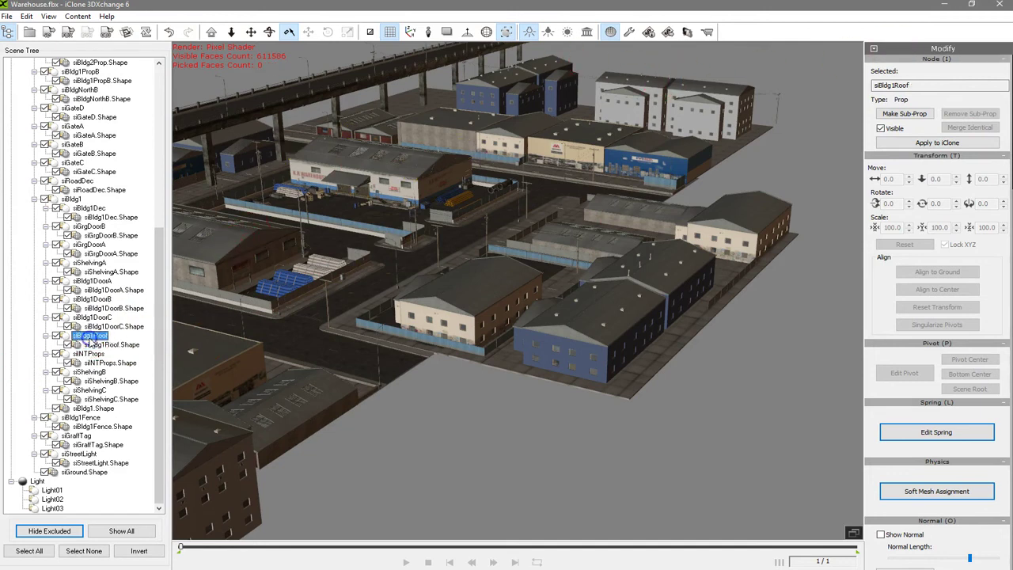
pyautogui.click(913, 114)
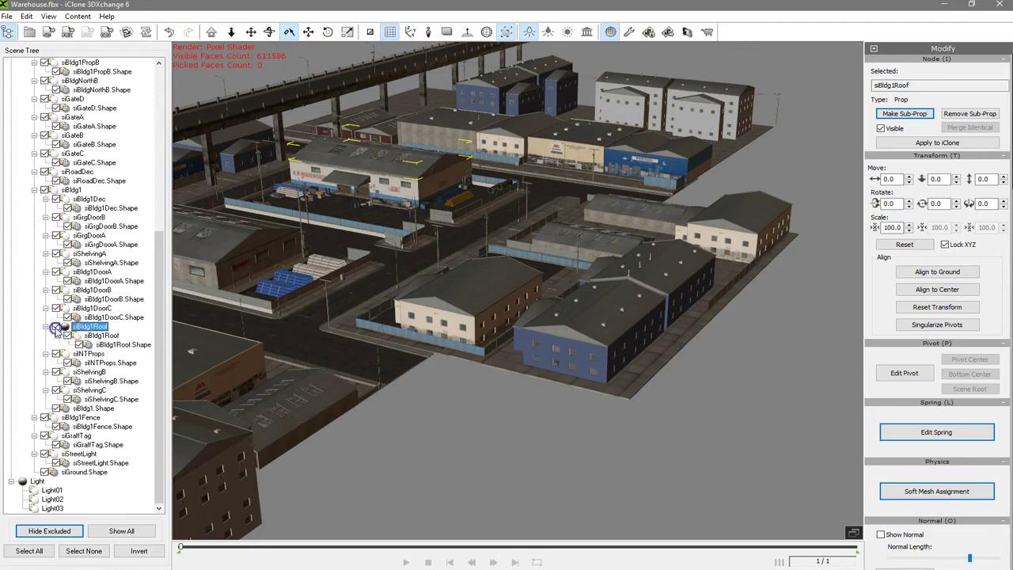
# Toggle the siBldg1Roof sub-prop's visibility off and on to check that the roof hides independently
pyautogui.click(55, 327)
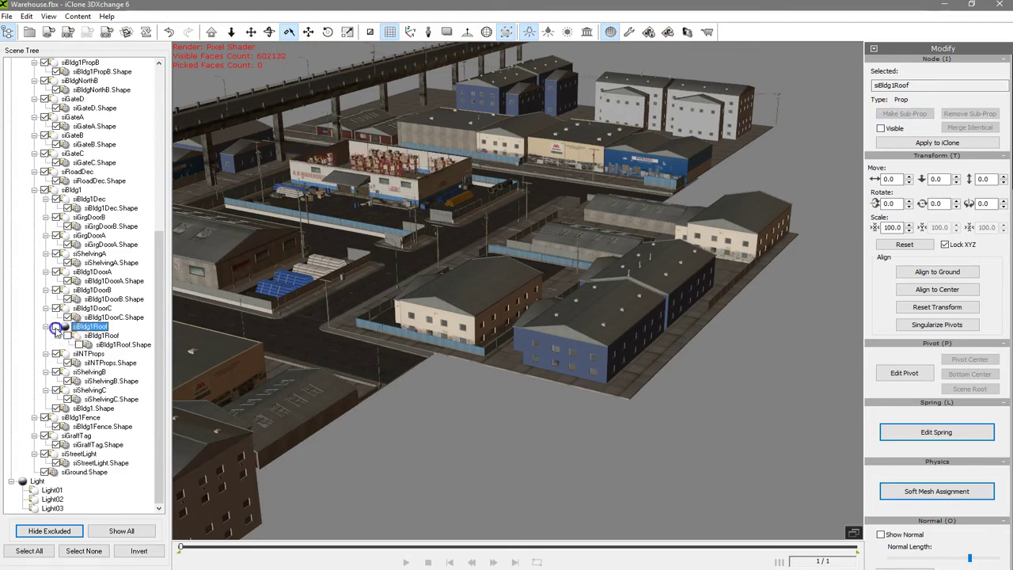
pyautogui.click(55, 327)
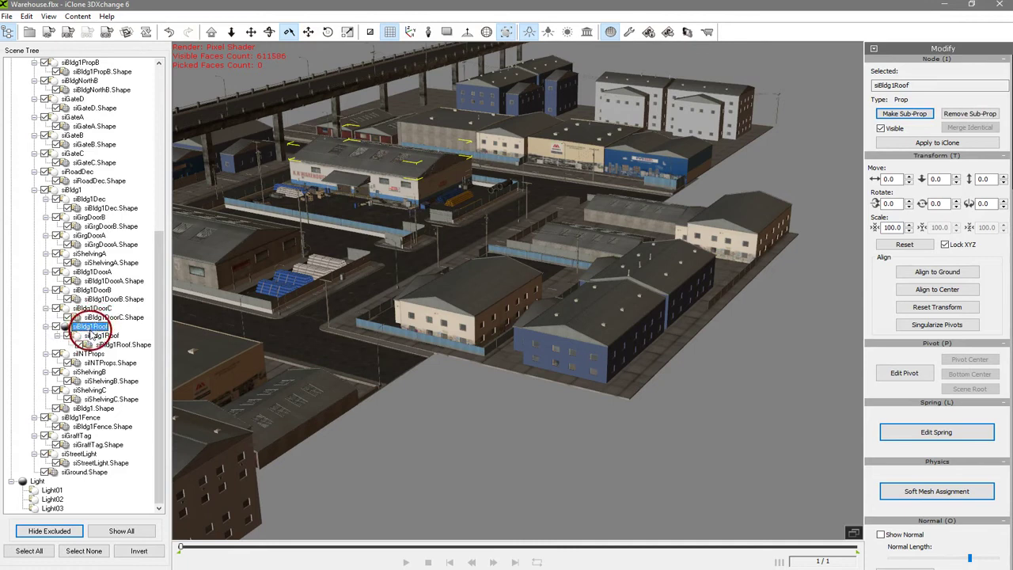
pyautogui.click(55, 327)
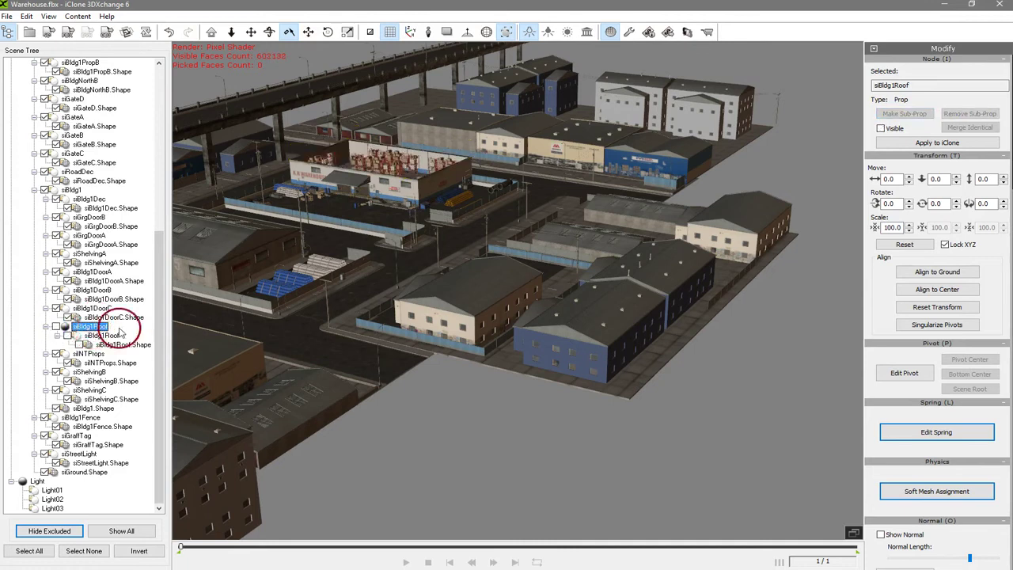
pyautogui.click(56, 327)
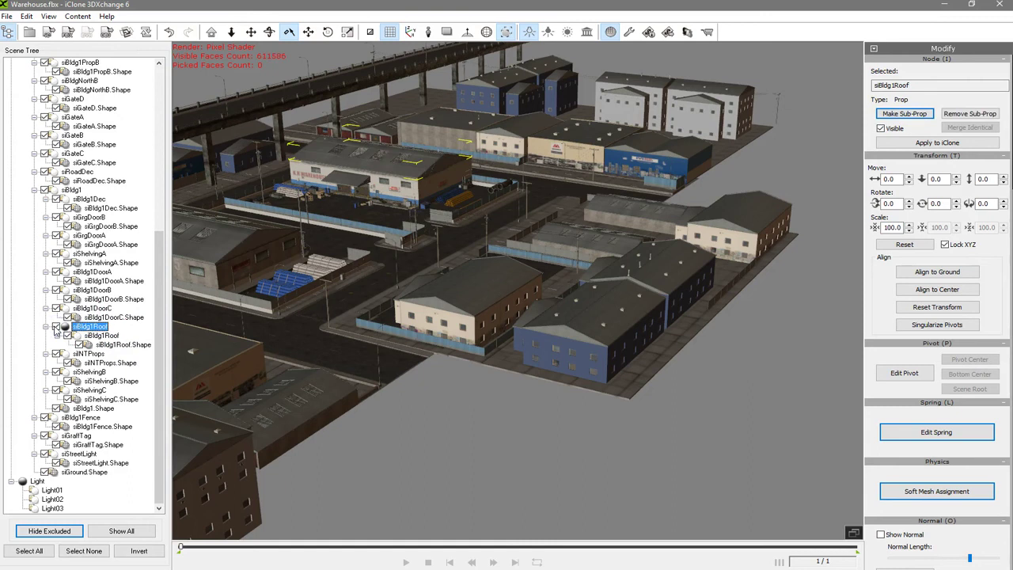
pyautogui.click(55, 327)
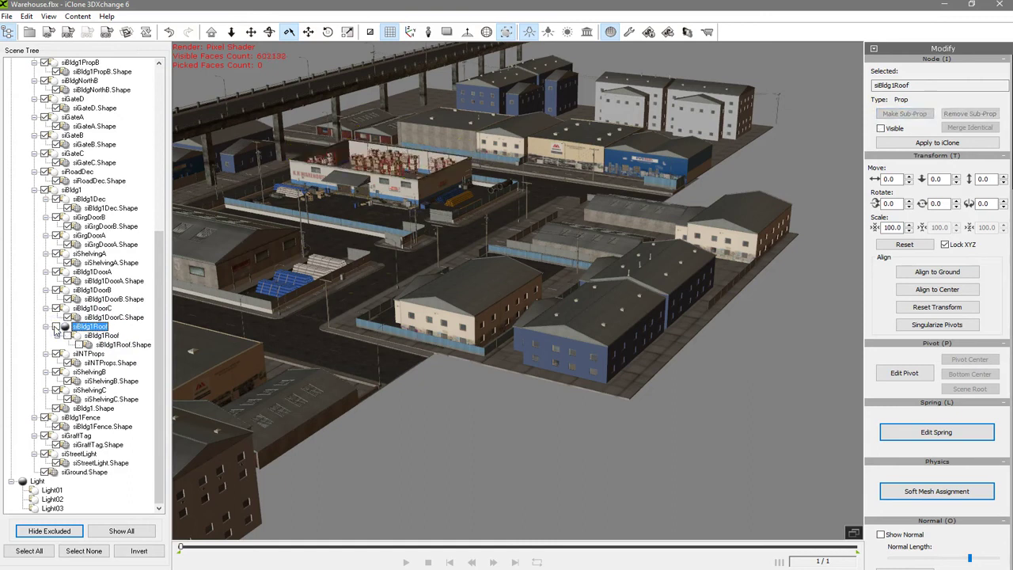
pyautogui.click(55, 327)
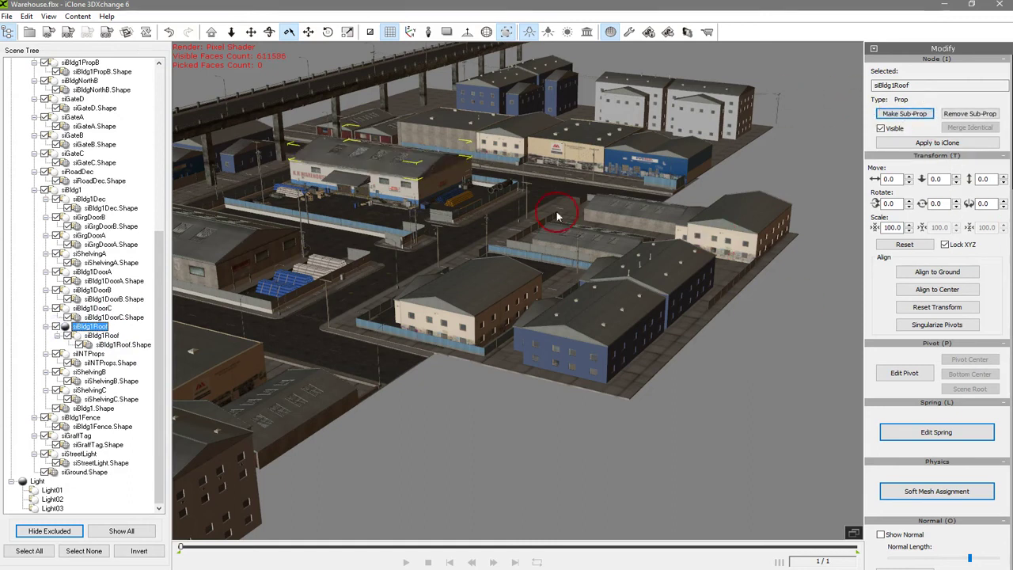
# Make the siBldgsEast parent node a sub-prop and test it by hiding and showing the east buildings
pyautogui.click(690, 265)
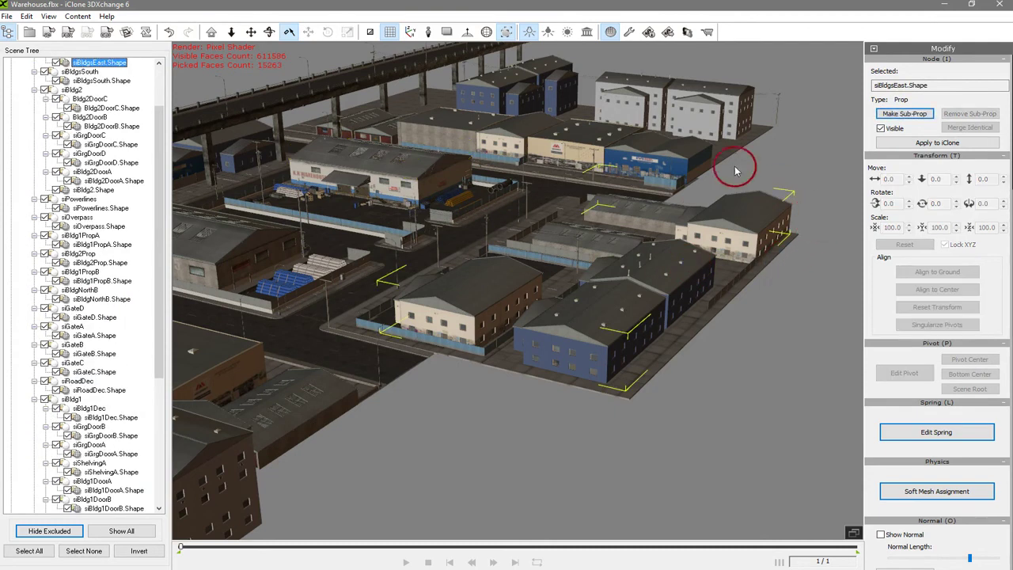
pyautogui.scroll(2, 158, 145)
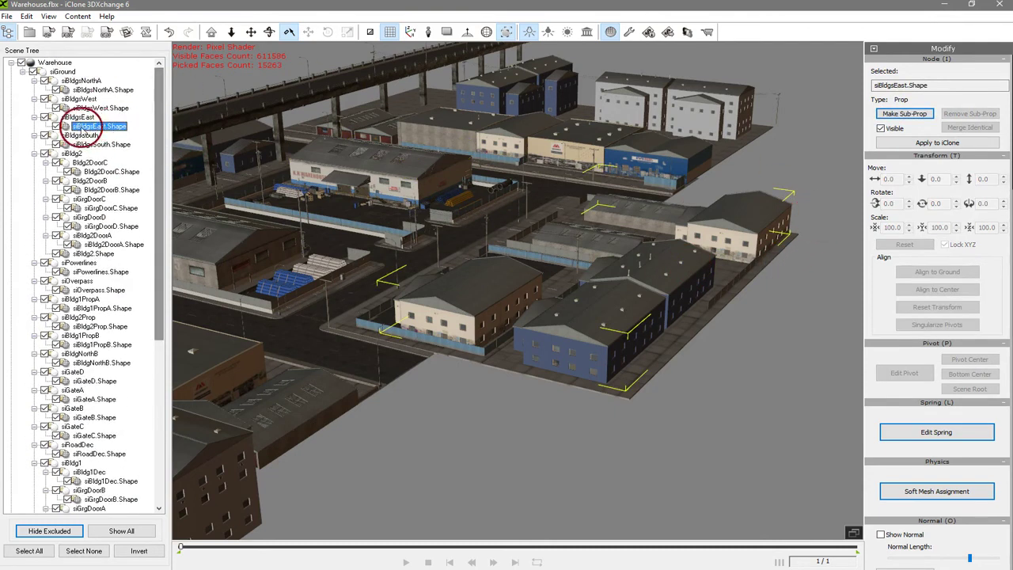
pyautogui.click(79, 117)
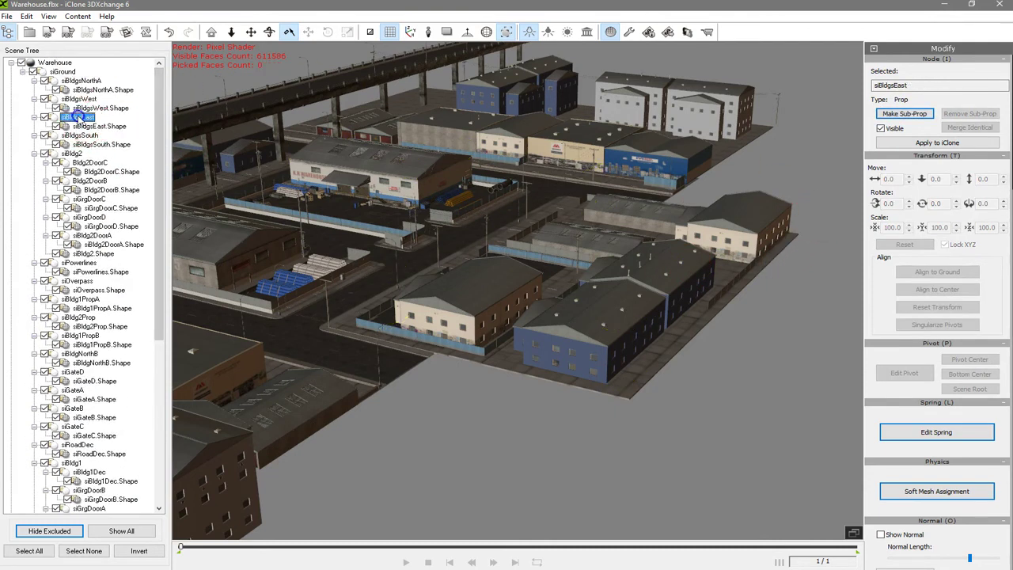
pyautogui.click(931, 117)
pyautogui.click(179, 176)
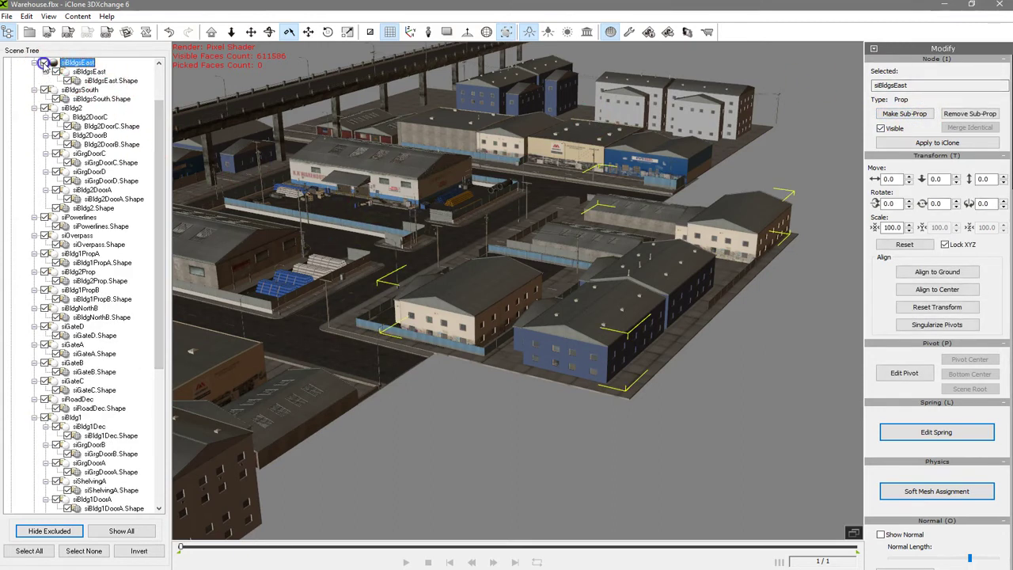
pyautogui.click(44, 62)
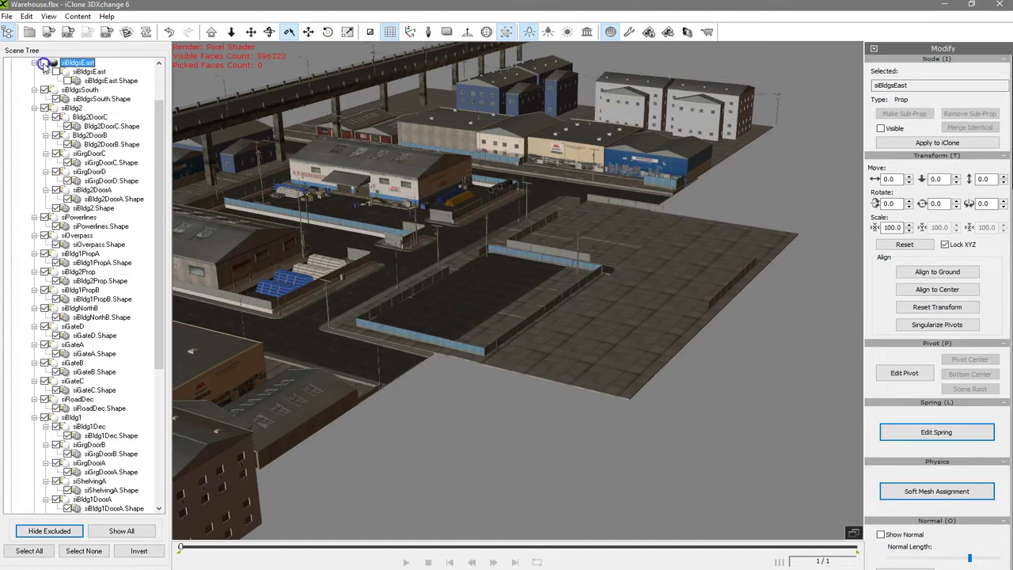
pyautogui.click(44, 62)
# Export the whole Warehouse root node as an iClone 6 prop with the geometry file name WarehouseTEMP
pyautogui.scroll(2, 147, 72)
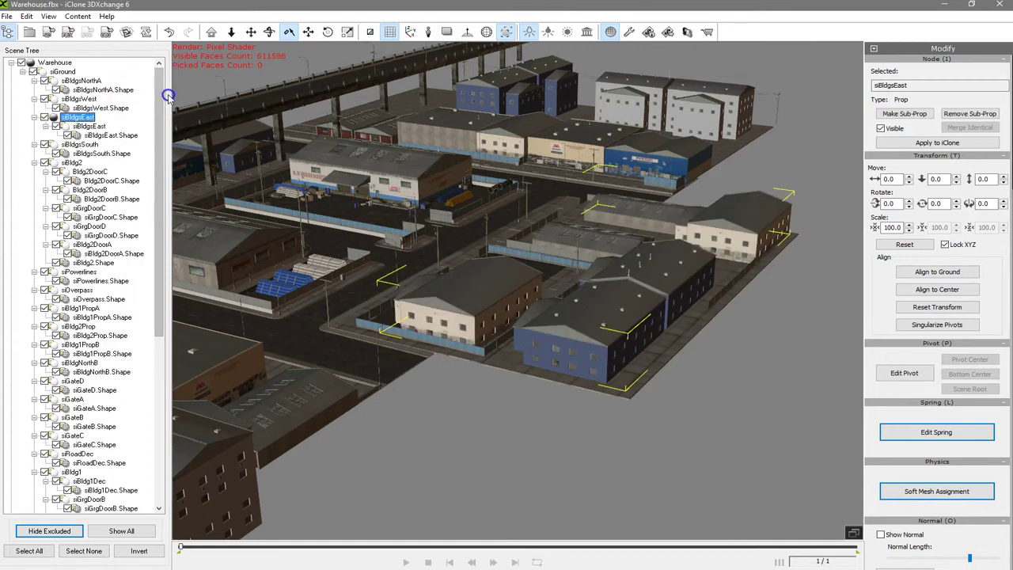
pyautogui.click(33, 62)
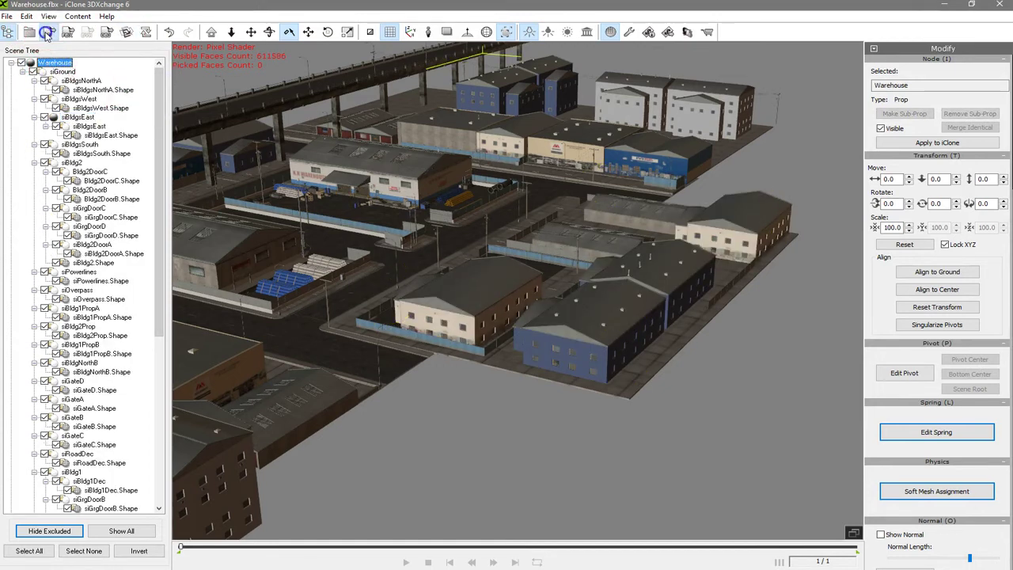
pyautogui.click(46, 33)
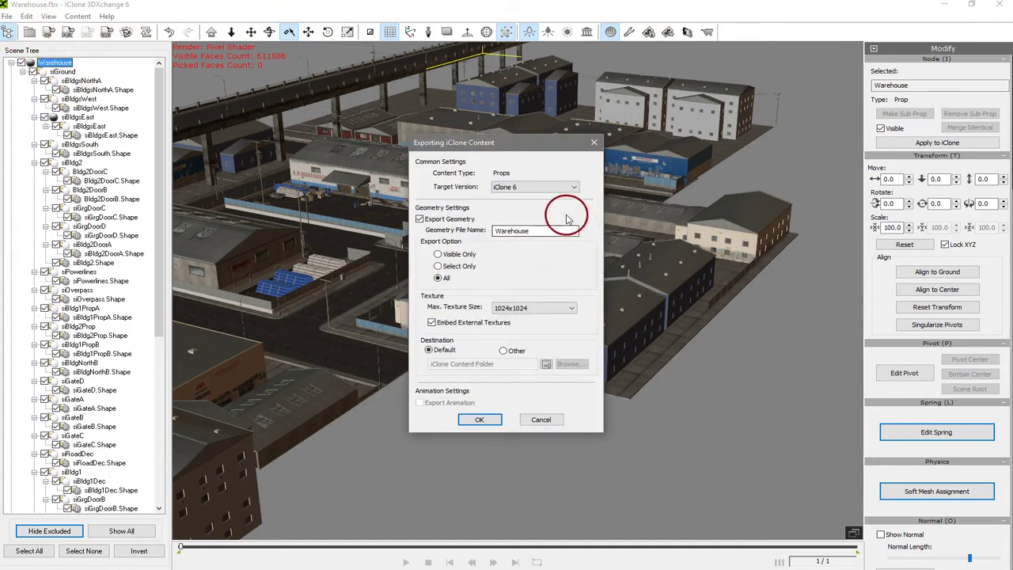
pyautogui.click(542, 232)
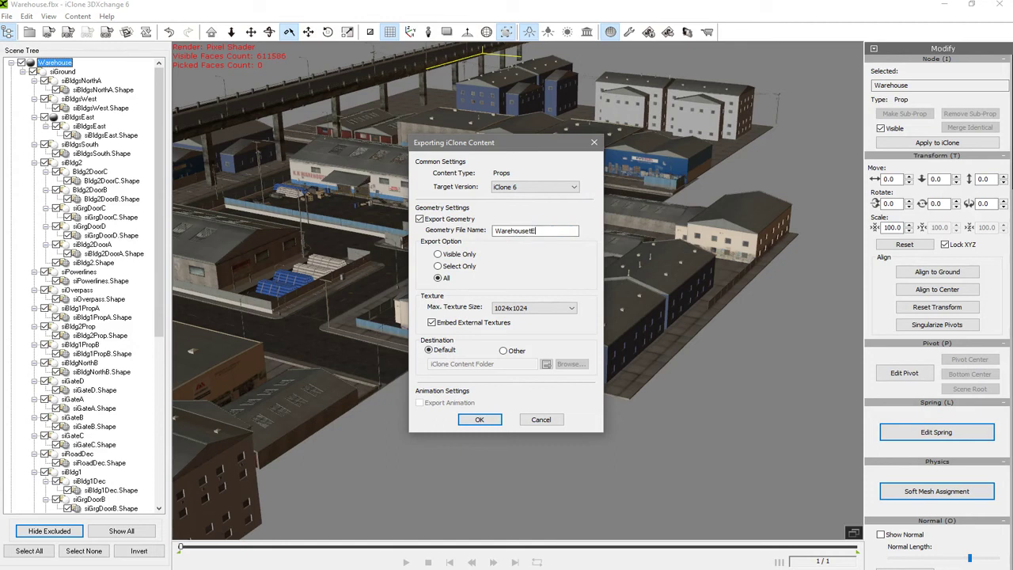
pyautogui.click(542, 231)
pyautogui.click(542, 275)
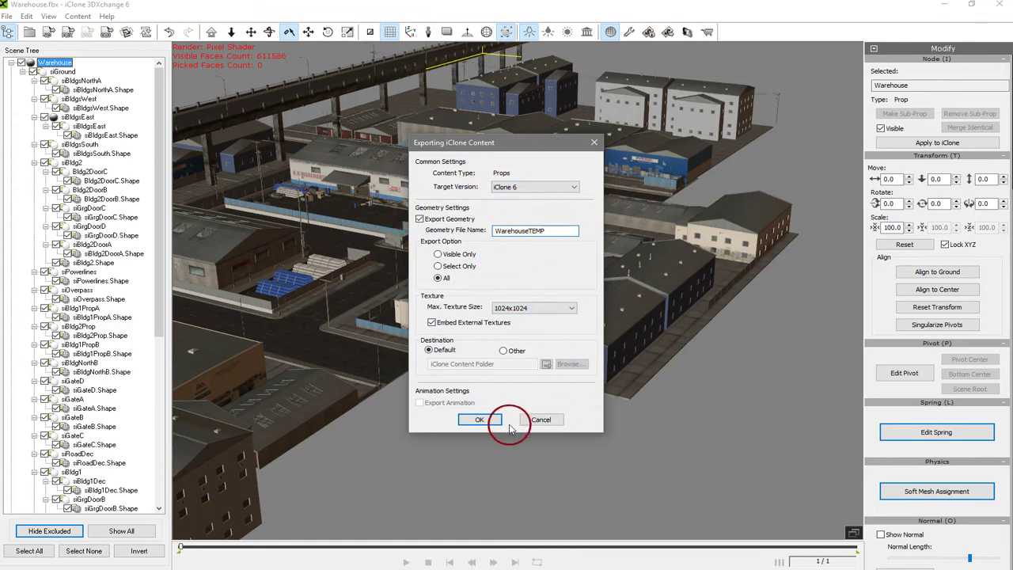
pyautogui.click(479, 419)
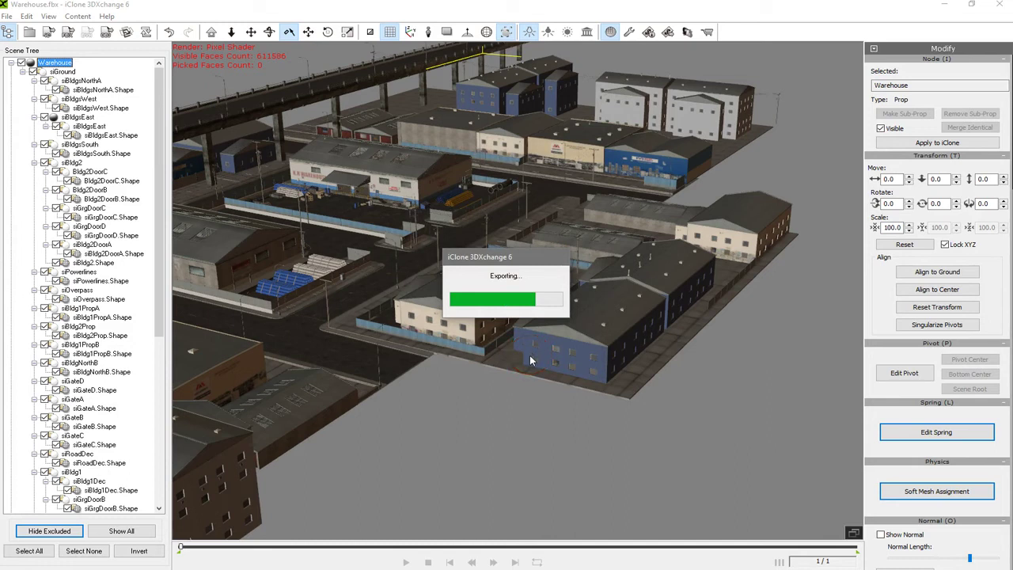
pyautogui.click(526, 314)
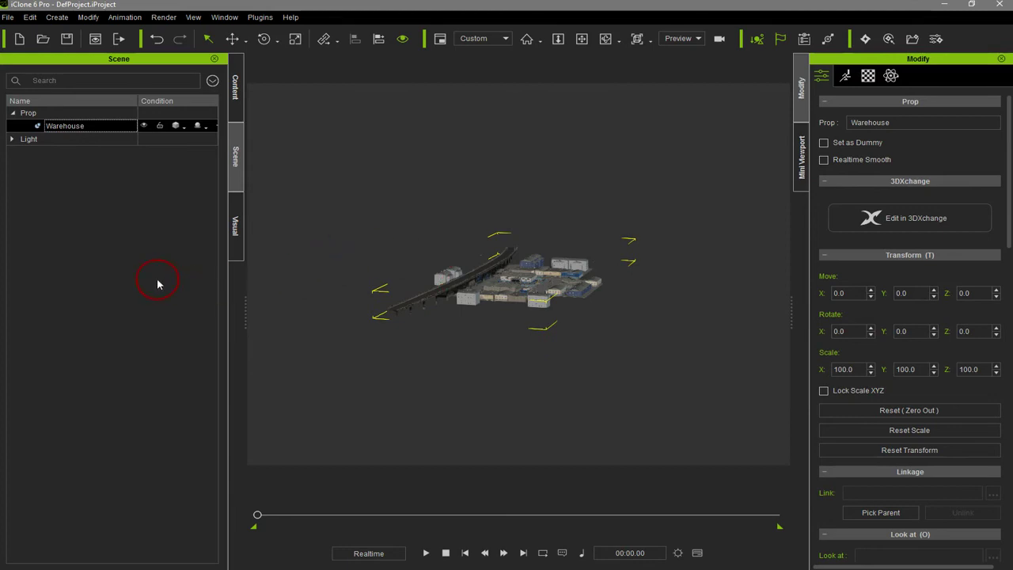
# In iClone, delete the existing Warehouse prop and place the custom prop WarehouseTEMP in the scene
pyautogui.click(158, 284)
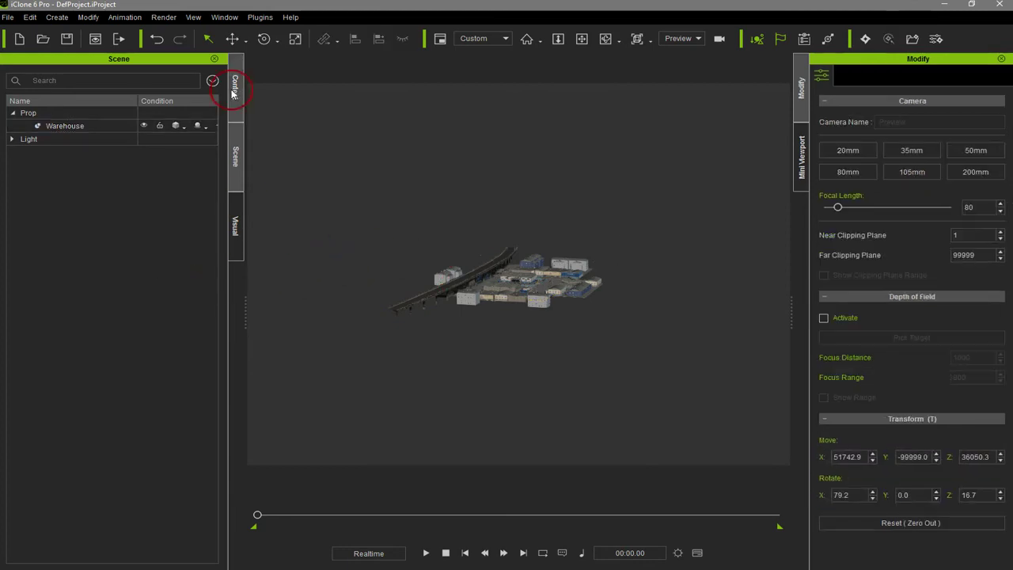
pyautogui.click(82, 126)
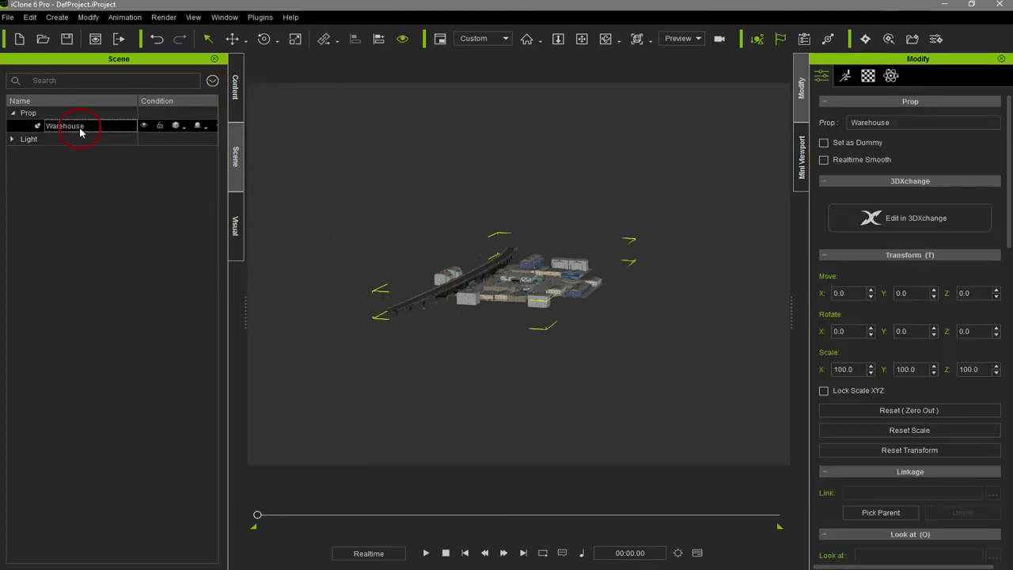
pyautogui.press('Delete')
pyautogui.click(235, 87)
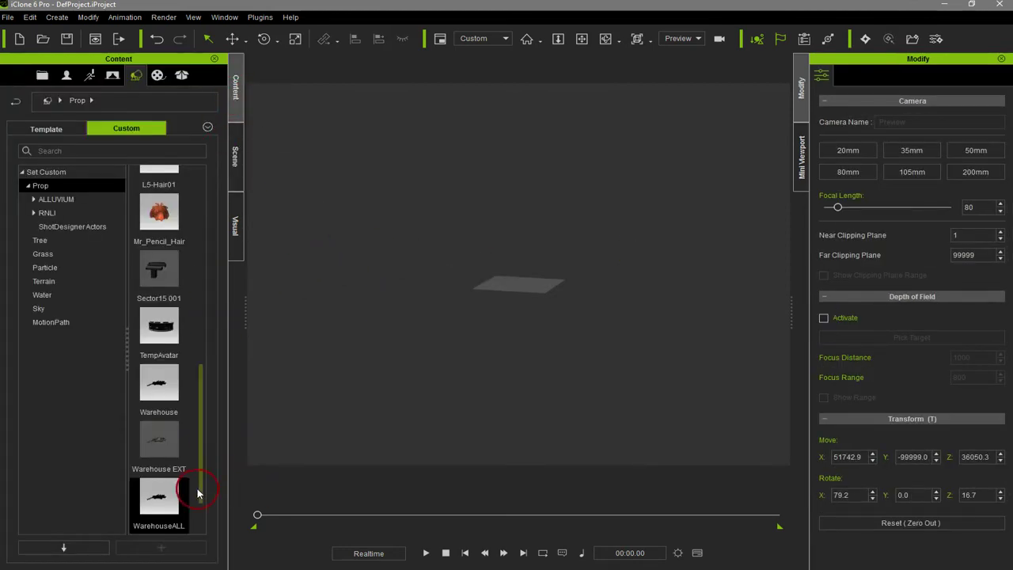
pyautogui.moveTo(201, 495); pyautogui.dragTo(204, 554)
pyautogui.moveTo(154, 498); pyautogui.dragTo(643, 308)
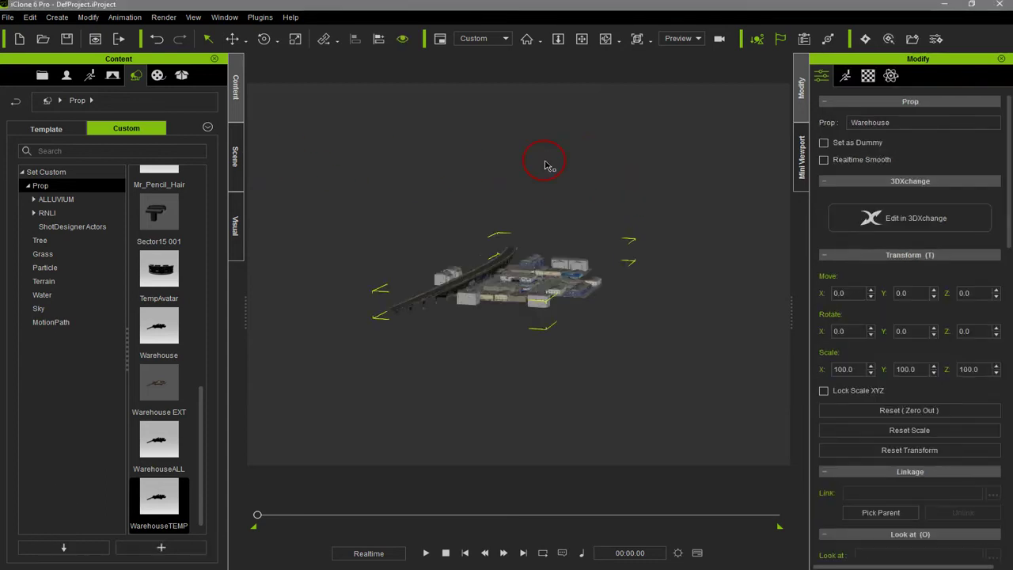
# Expand the Warehouse prop's sub-props, zoom to siBldg1Roof, and test the roof by hiding and showing it
pyautogui.click(238, 162)
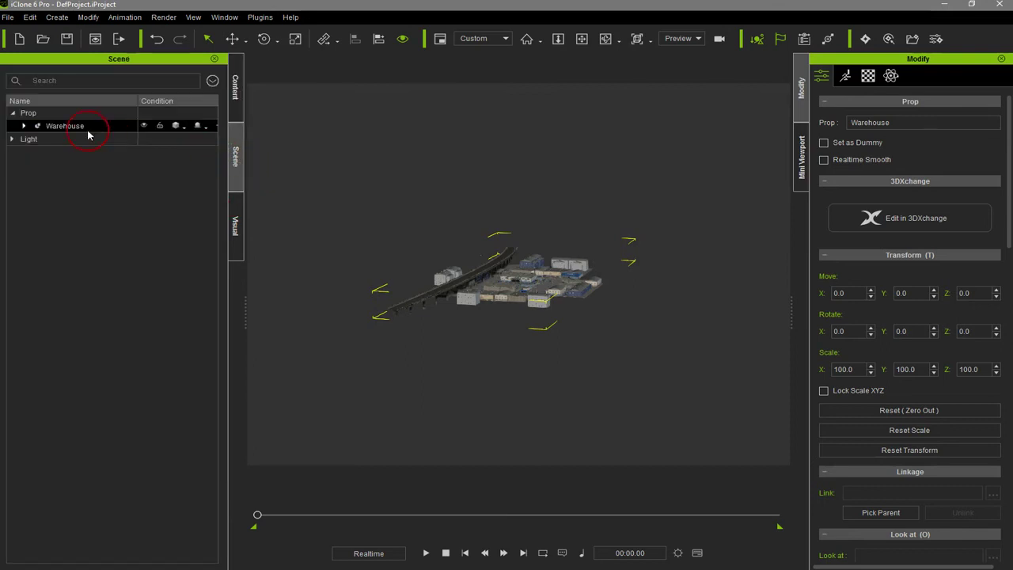
pyautogui.click(24, 126)
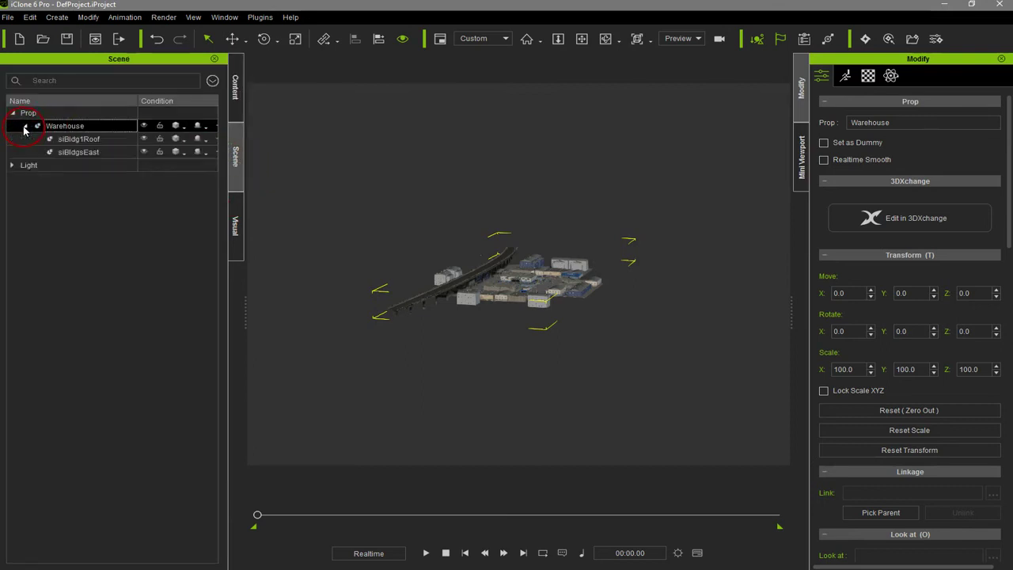
pyautogui.click(83, 138)
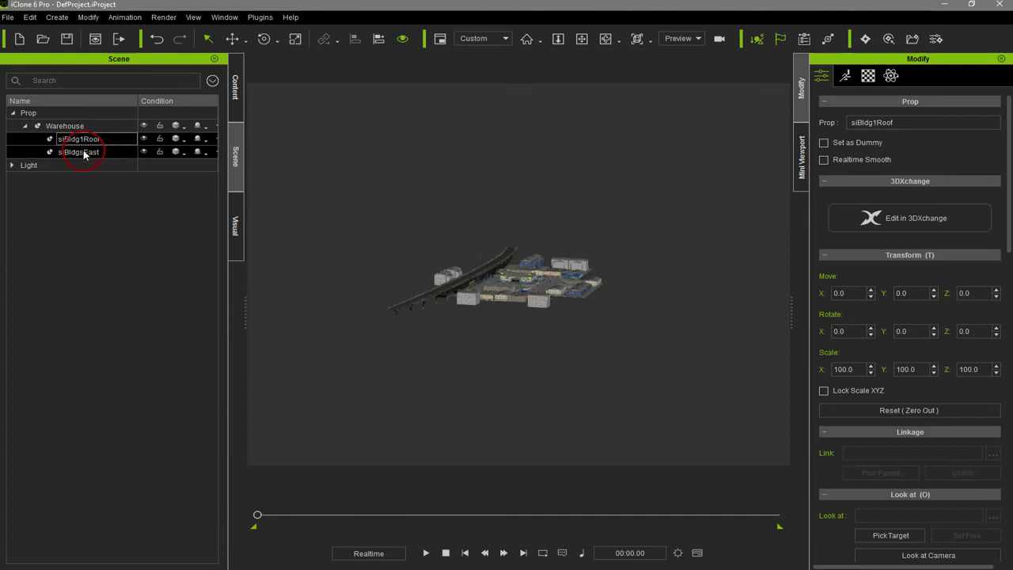
pyautogui.click(96, 140)
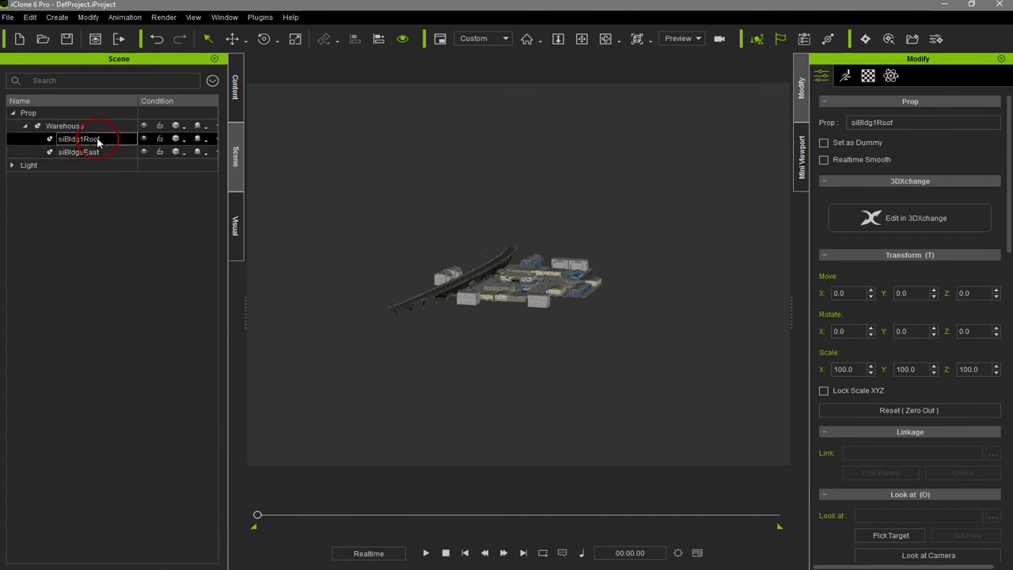
pyautogui.click(527, 39)
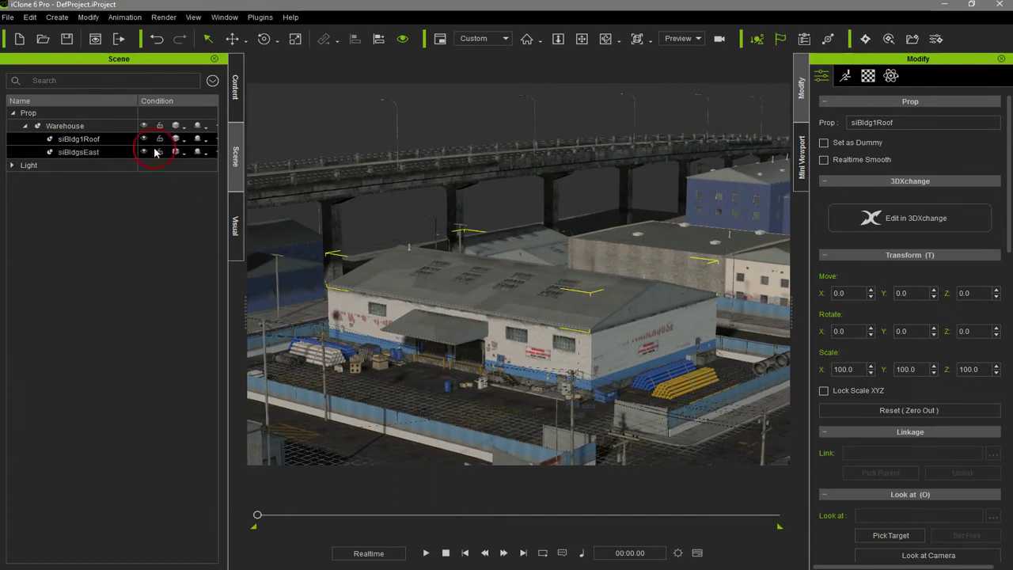
pyautogui.click(145, 140)
pyautogui.click(146, 140)
pyautogui.click(146, 141)
pyautogui.click(145, 140)
# View the east buildings and test the siBldgsEast sub-prop by hiding and showing it
pyautogui.moveTo(507, 251); pyautogui.dragTo(452, 219)
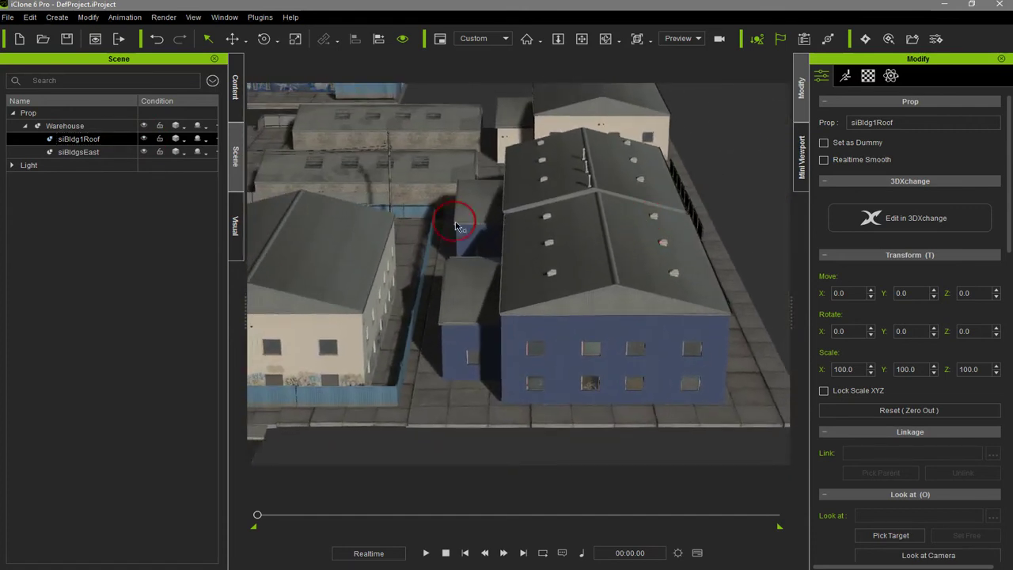
pyautogui.click(129, 151)
pyautogui.click(143, 152)
pyautogui.click(143, 152)
pyautogui.click(143, 152)
pyautogui.click(144, 152)
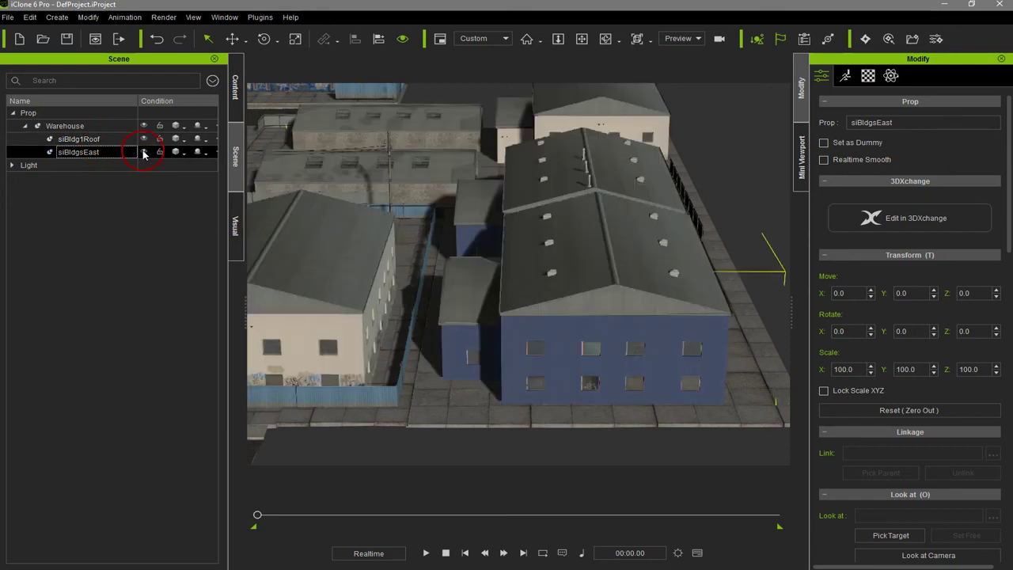
# Switch back to 3DXchange and examine the pivot location of the siBldgsEast sub-prop, leaving its pivot unedited
pyautogui.click(235, 87)
pyautogui.click(438, 355)
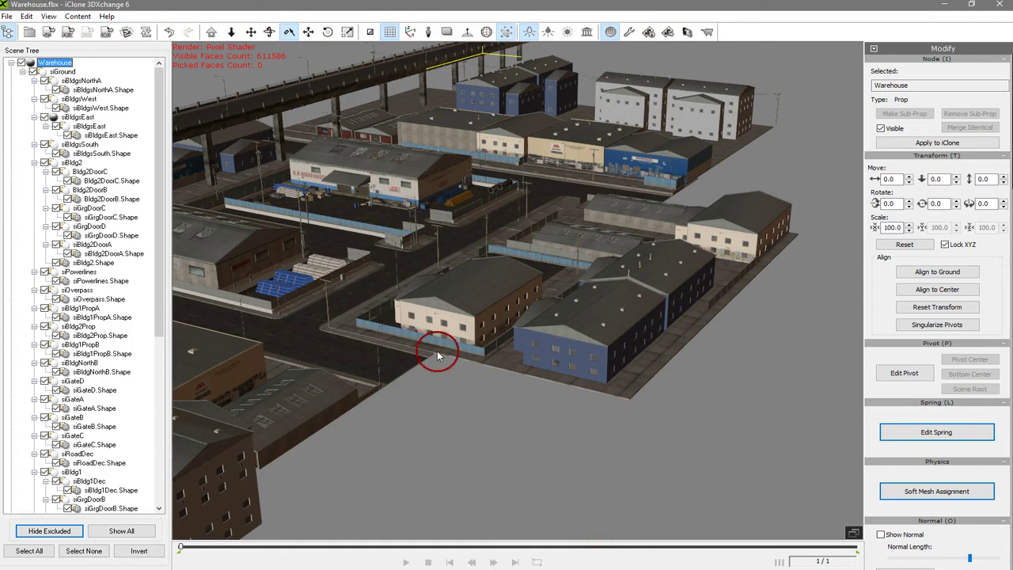
pyautogui.click(97, 211)
pyautogui.click(396, 185)
pyautogui.click(372, 191)
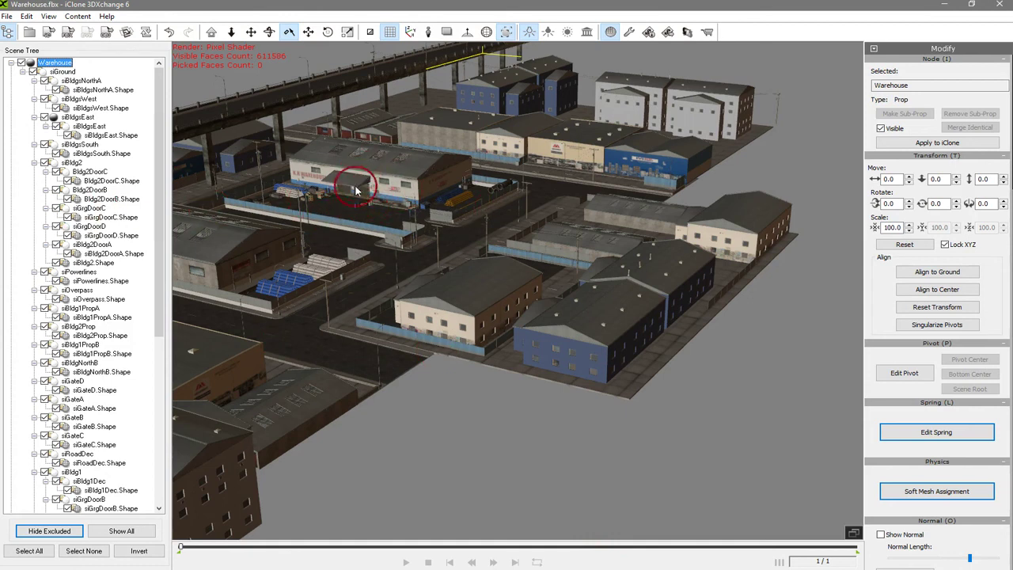
pyautogui.click(79, 117)
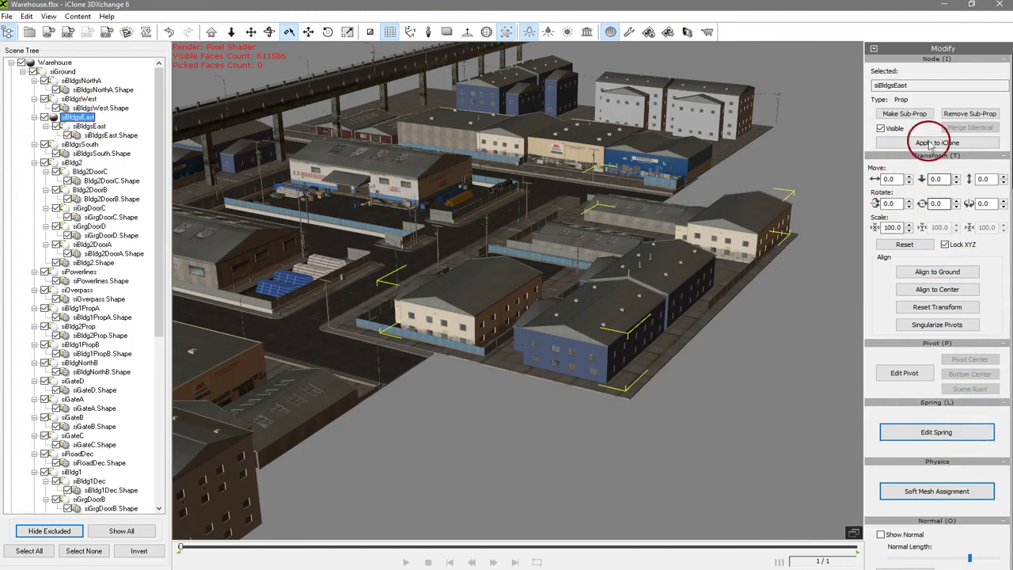
pyautogui.click(922, 52)
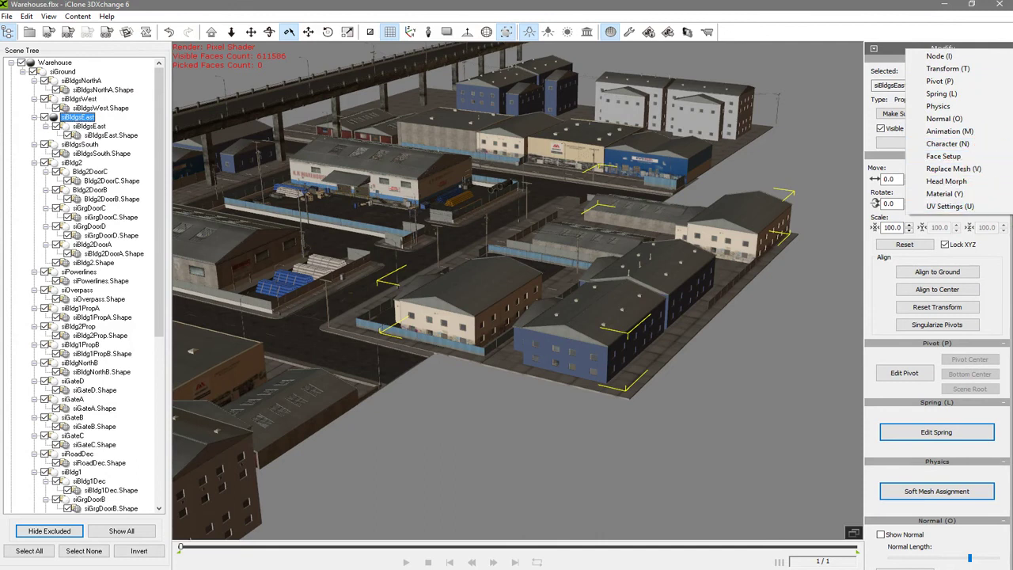
pyautogui.click(969, 80)
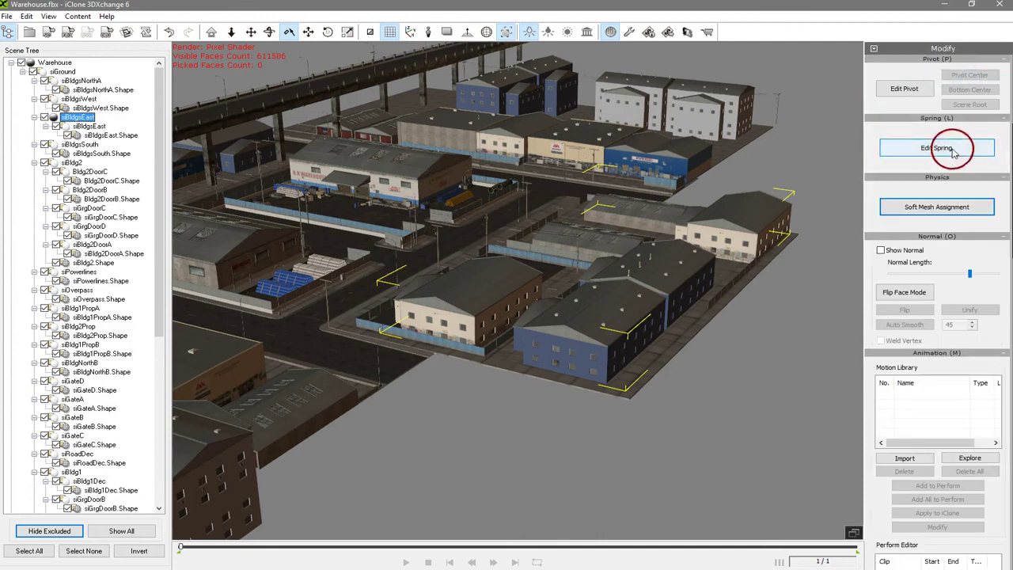
pyautogui.click(911, 86)
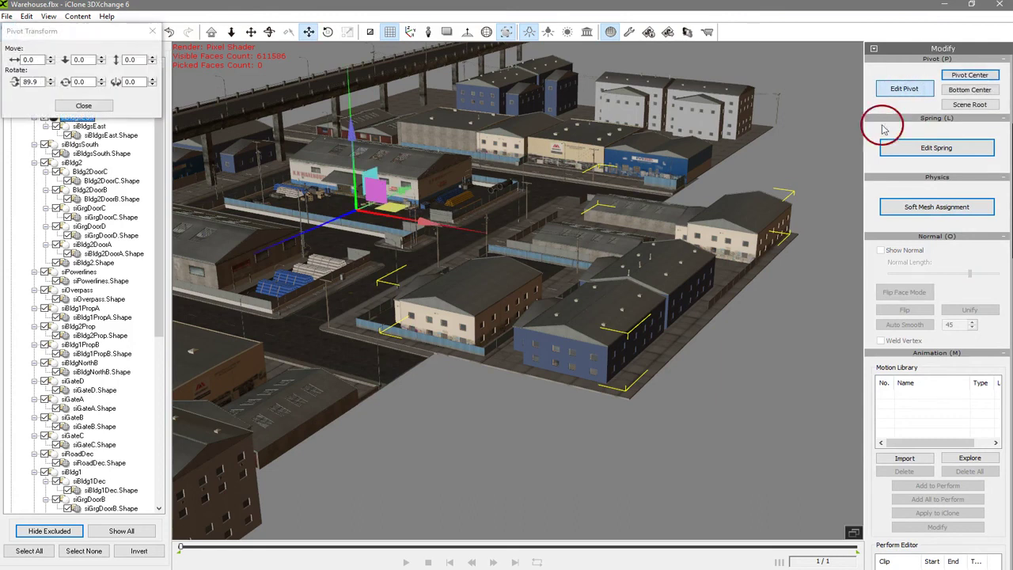
pyautogui.click(363, 215)
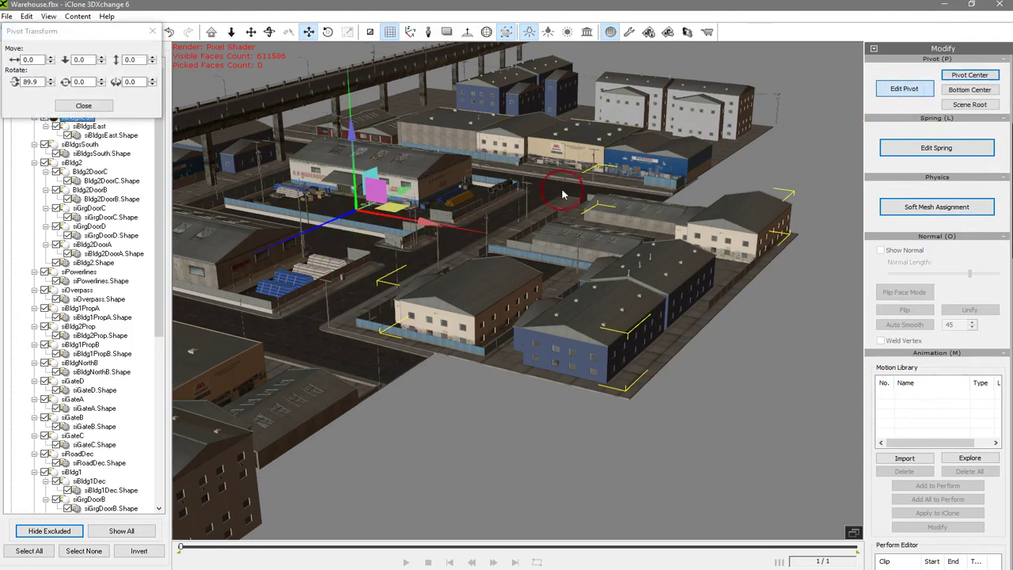
pyautogui.click(921, 92)
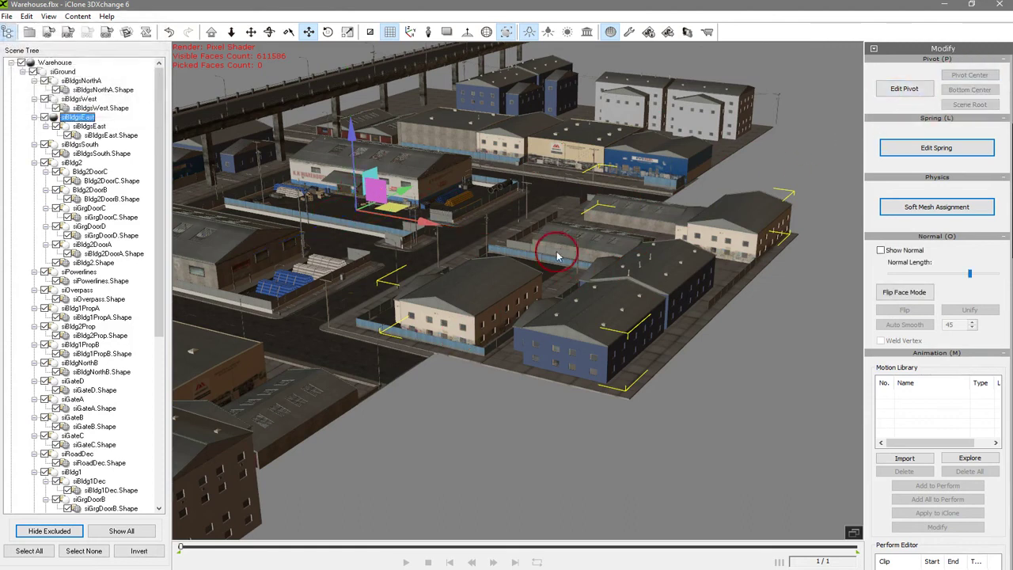
# Select the K.H Warehouse building mesh siBldg1.Shape in the scene and zoom in to examine it
pyautogui.click(335, 184)
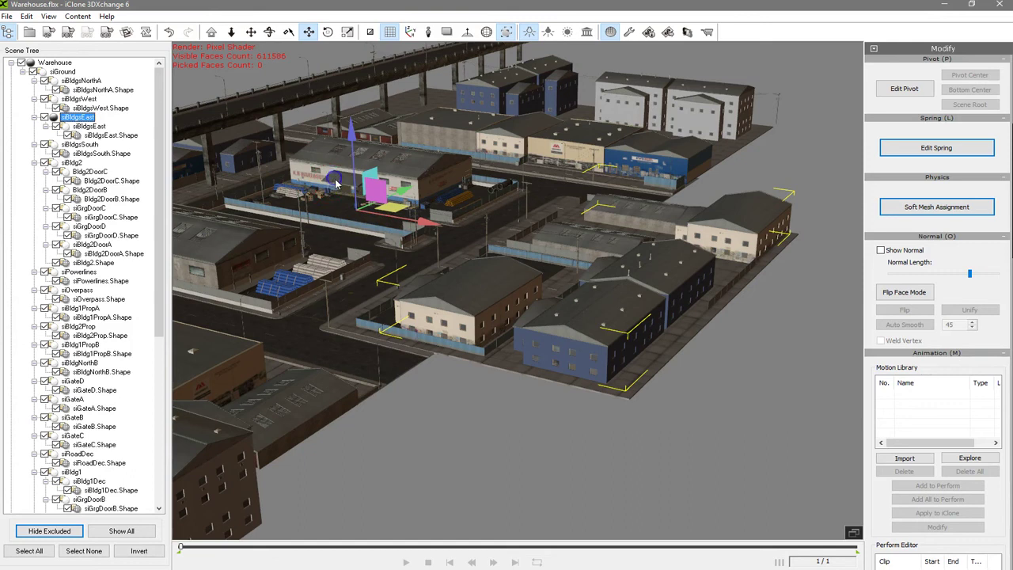
pyautogui.click(339, 165)
pyautogui.click(367, 202)
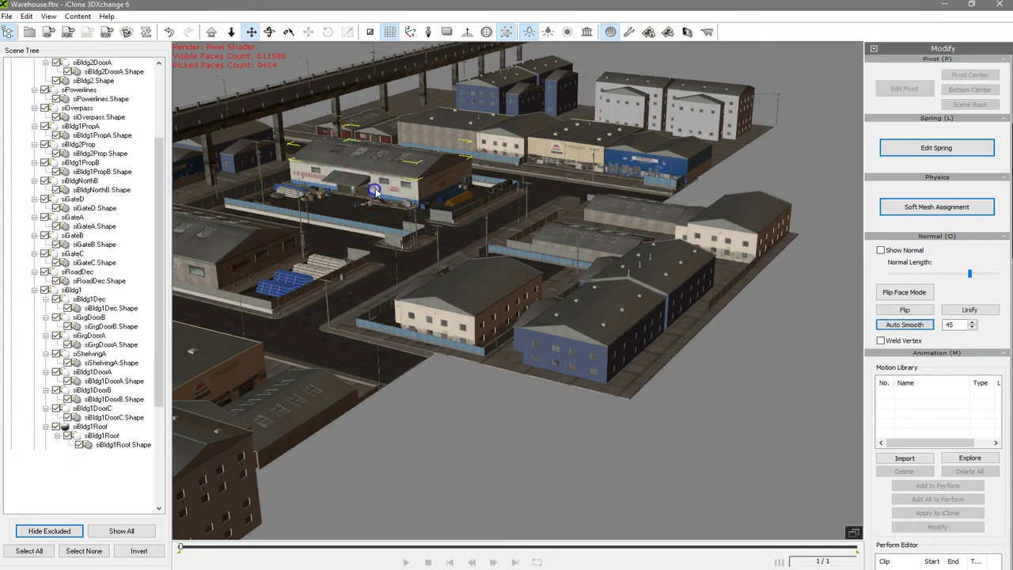
pyautogui.click(212, 33)
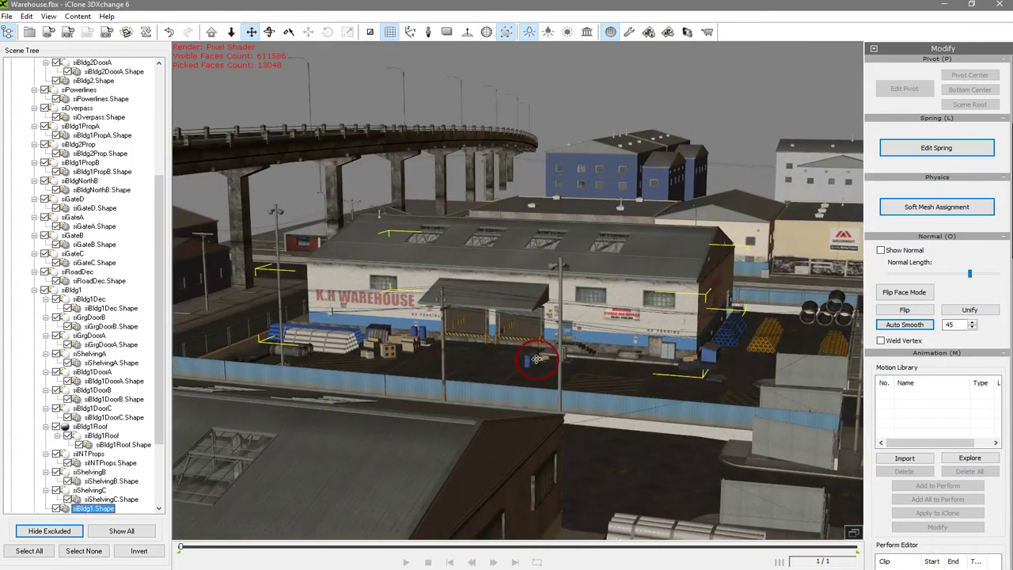
pyautogui.scroll(2, 538, 357)
pyautogui.moveTo(156, 410); pyautogui.dragTo(163, 491)
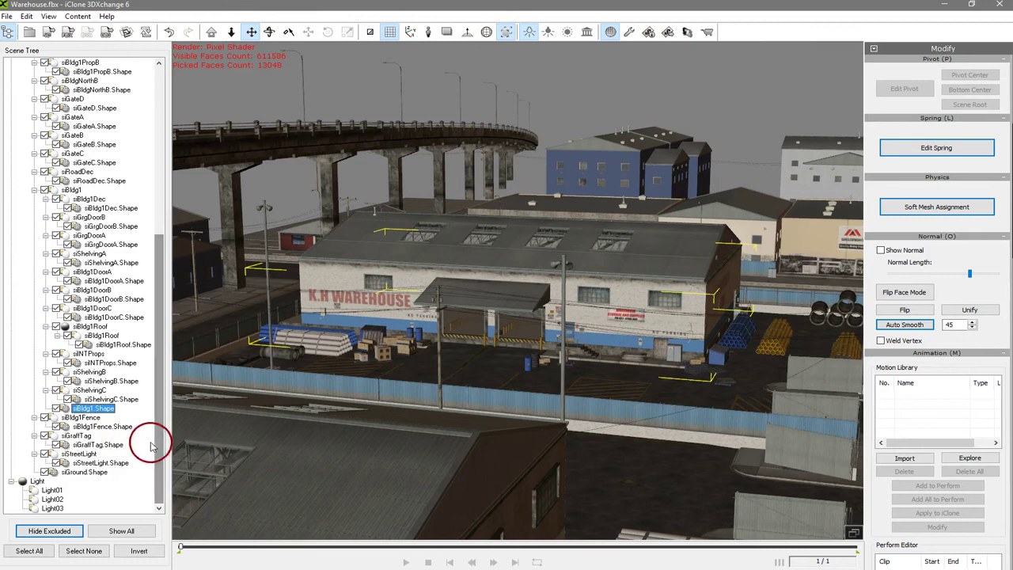
# Select the garage door node siGrgDoorB under siBldg1 and make it a sub-prop
pyautogui.click(529, 314)
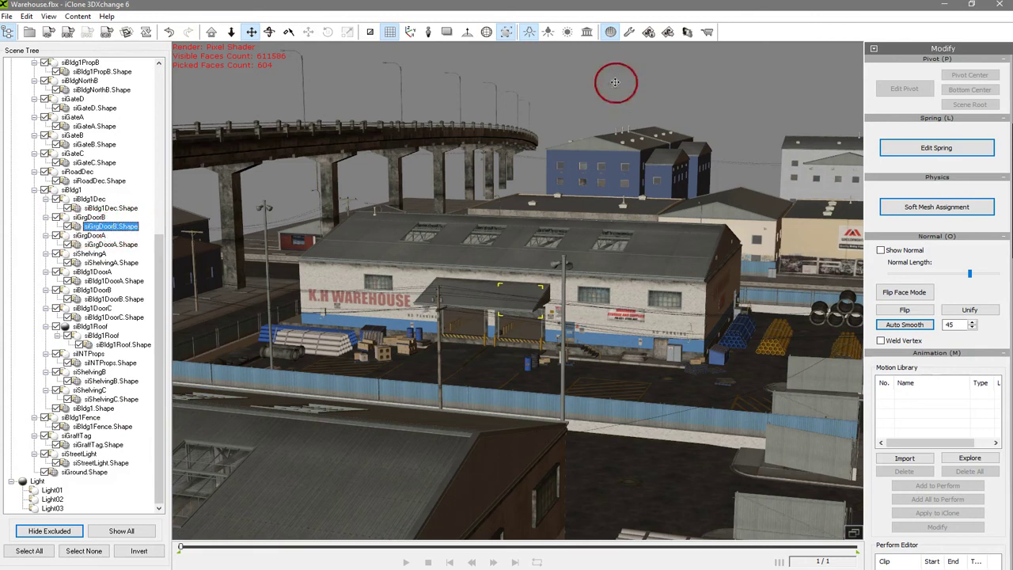
pyautogui.click(214, 32)
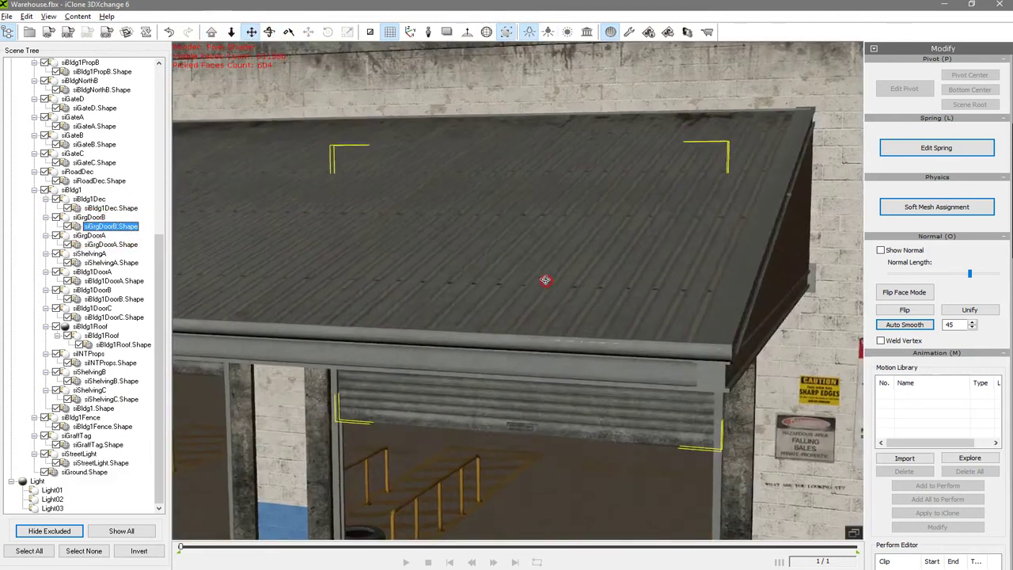
pyautogui.scroll(-5, 536, 386)
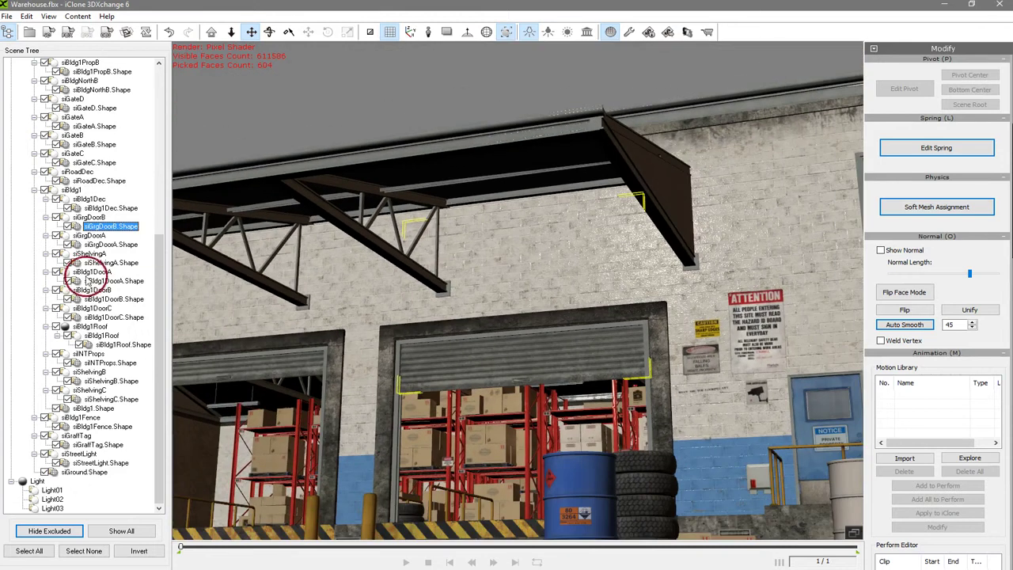
pyautogui.click(89, 217)
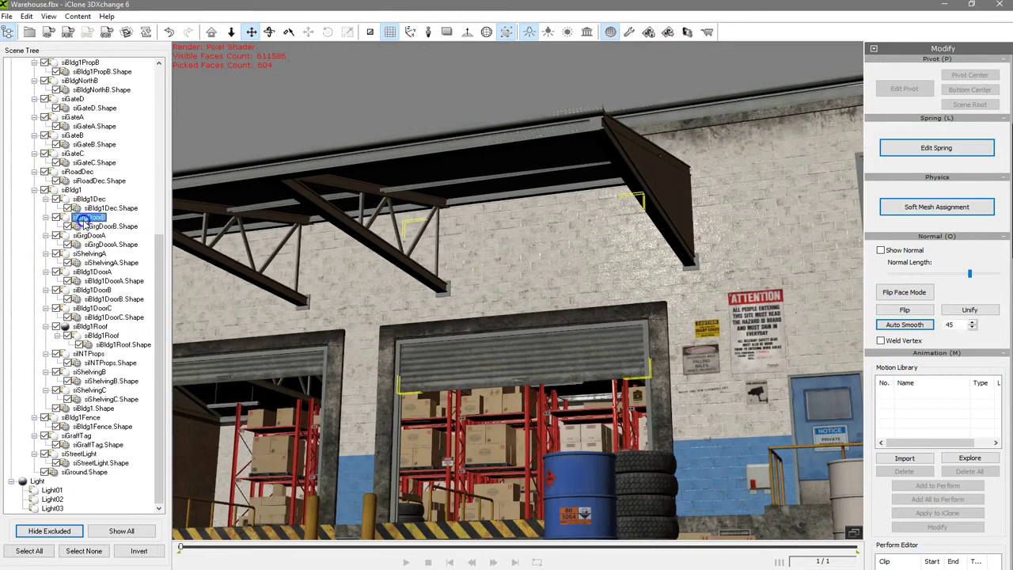
pyautogui.click(934, 54)
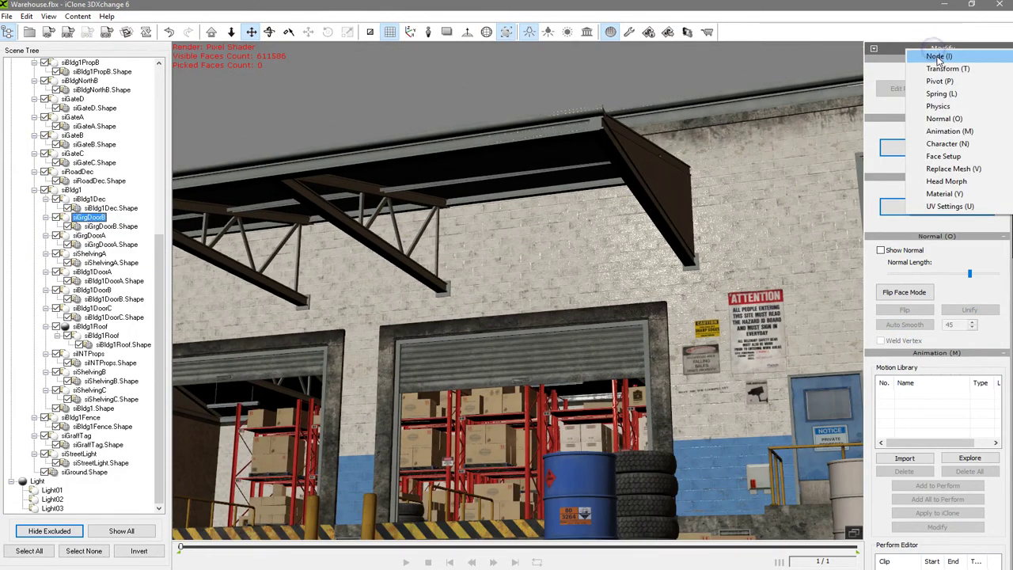
pyautogui.click(936, 52)
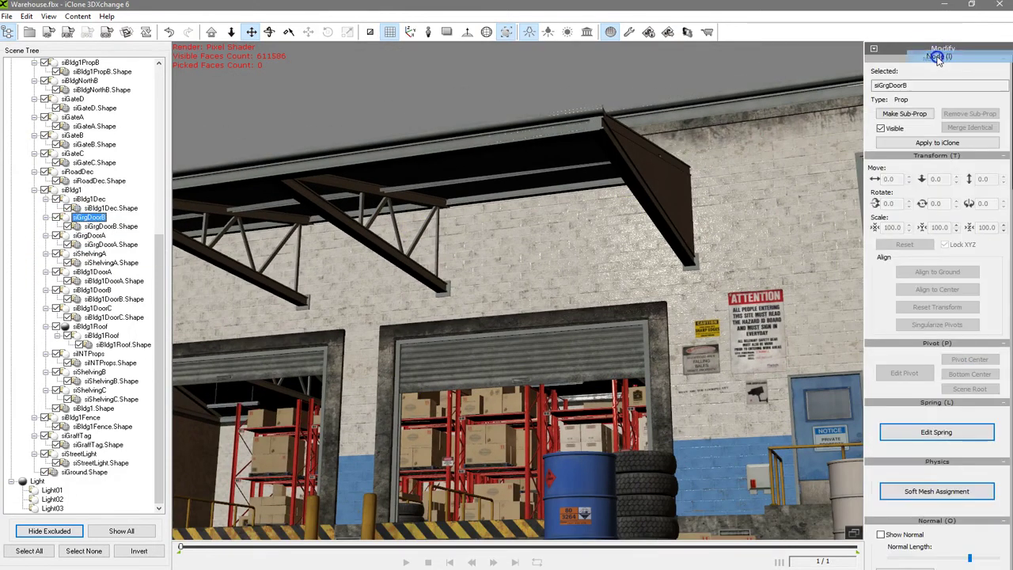
pyautogui.click(904, 113)
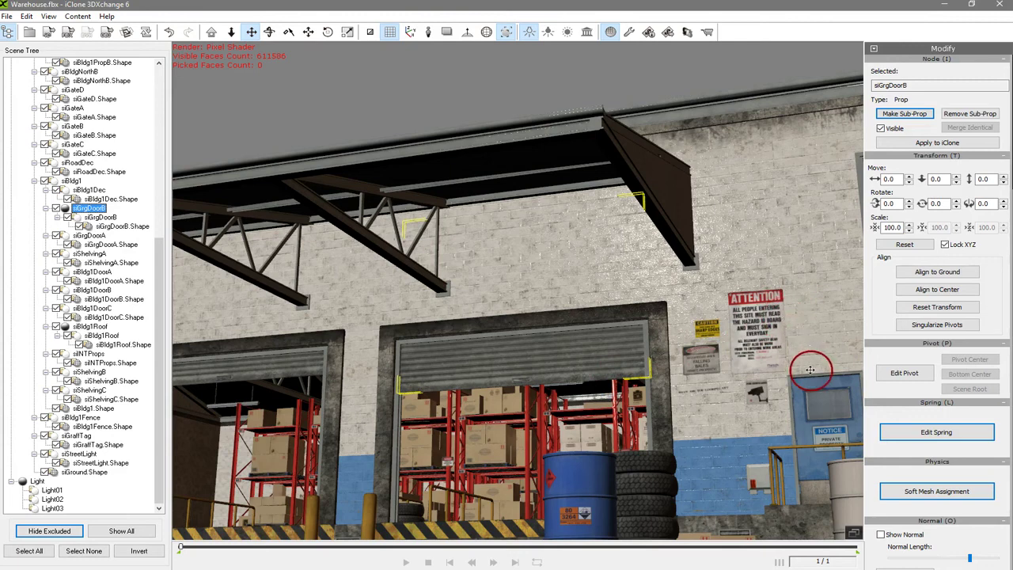
# Open pivot editing for the siGrgDoorB sub-prop and examine where its pivot sits relative to the door
pyautogui.moveTo(735, 246); pyautogui.dragTo(739, 490, button='right')
pyautogui.moveTo(721, 429); pyautogui.dragTo(736, 198, button='right')
pyautogui.moveTo(656, 419); pyautogui.dragTo(726, 311, button='right')
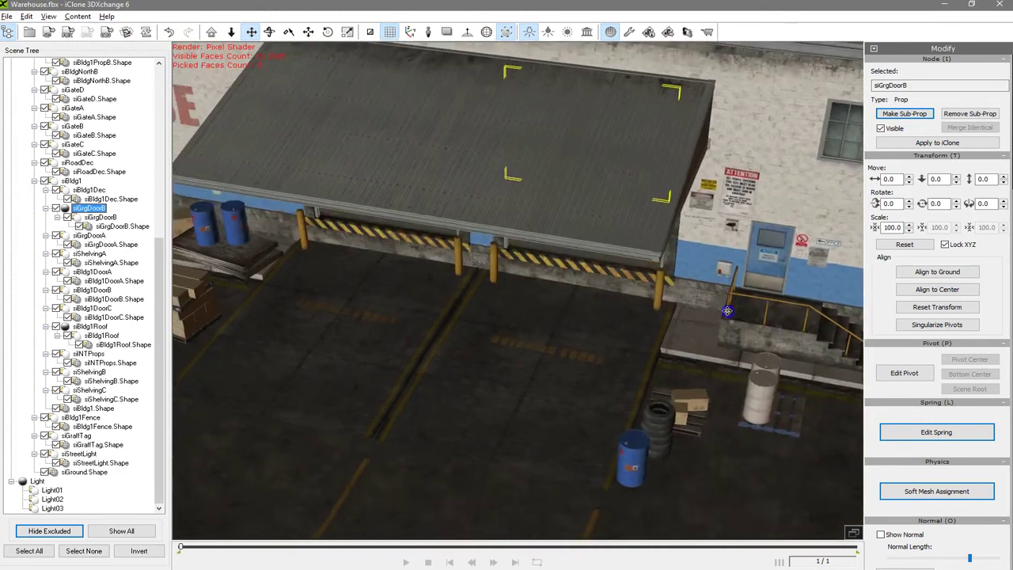
pyautogui.scroll(-10, 726, 311)
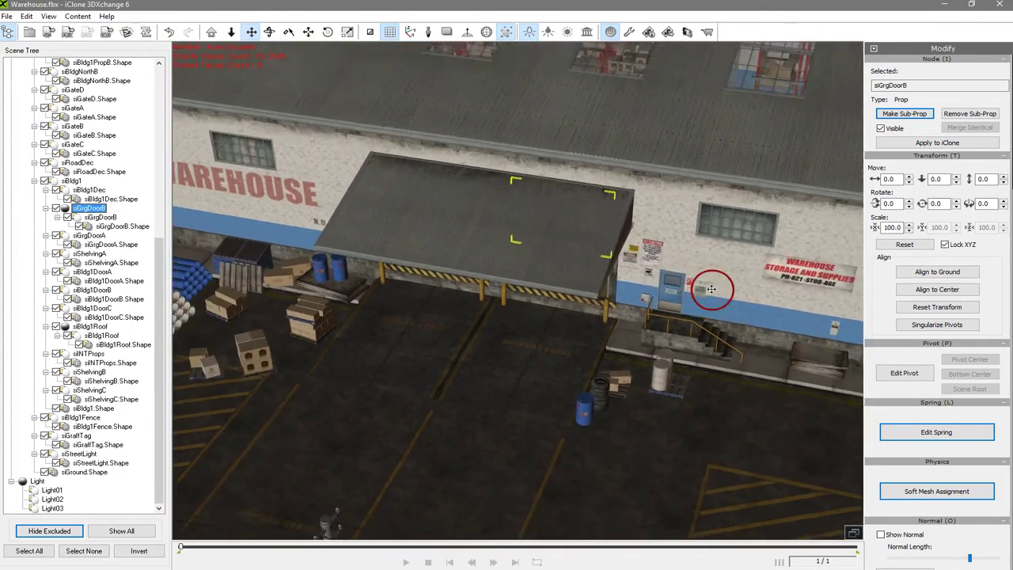
pyautogui.scroll(-1, 712, 289)
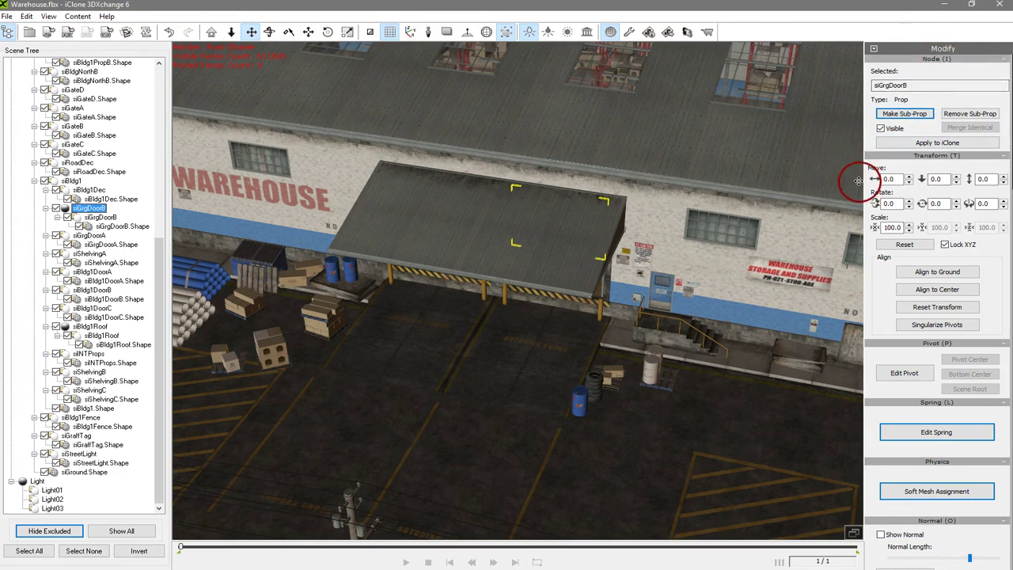
pyautogui.scroll(-5, 862, 180)
pyautogui.click(911, 89)
pyautogui.click(667, 480)
pyautogui.moveTo(654, 407); pyautogui.dragTo(645, 372, button='right')
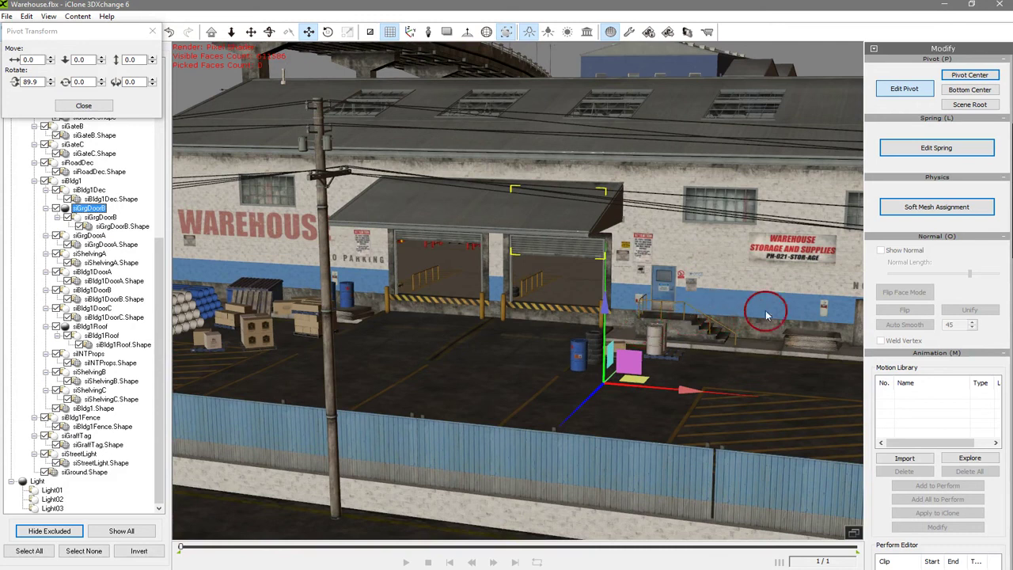
# Try placing the siGrgDoorB pivot at the center of the garage door
pyautogui.click(985, 79)
pyautogui.moveTo(724, 260); pyautogui.dragTo(457, 166, button='right')
pyautogui.moveTo(560, 145); pyautogui.dragTo(570, 163)
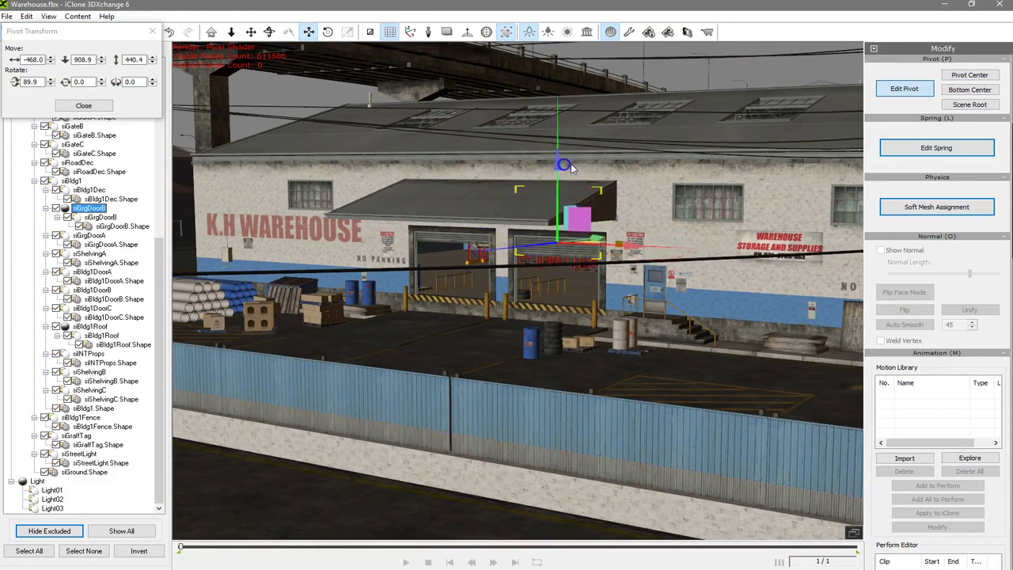
# Set the siGrgDoorB pivot to the bottom center of the garage door and finish pivot editing
pyautogui.click(969, 90)
pyautogui.moveTo(692, 261); pyautogui.dragTo(626, 310, button='right')
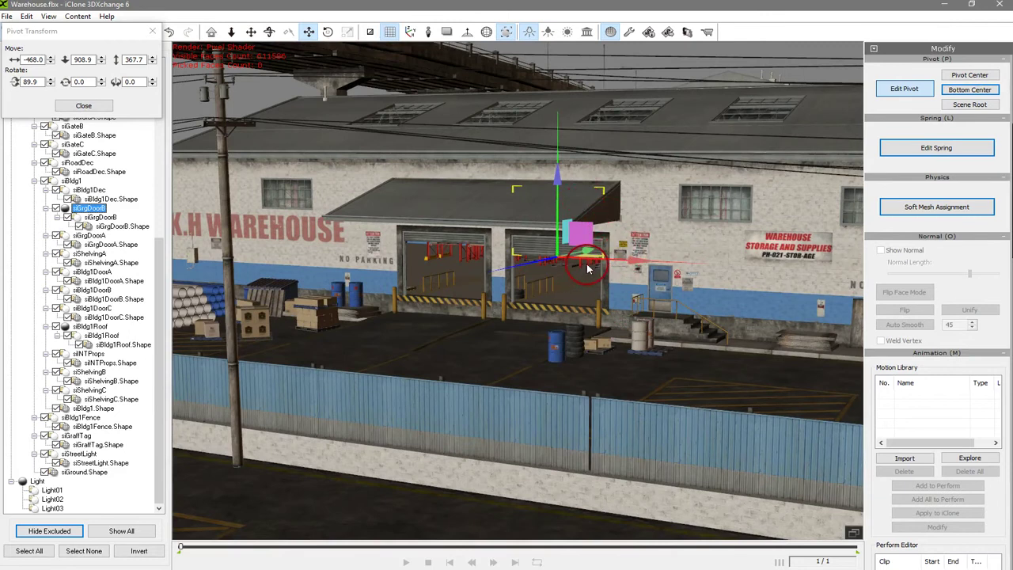
pyautogui.moveTo(554, 303); pyautogui.dragTo(510, 370, button='right')
pyautogui.click(87, 106)
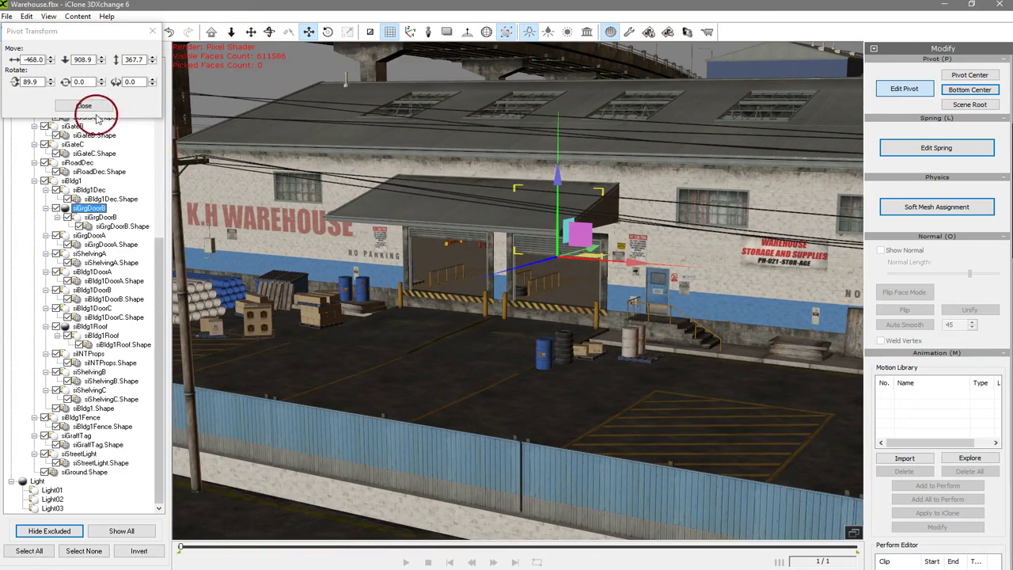
pyautogui.click(918, 89)
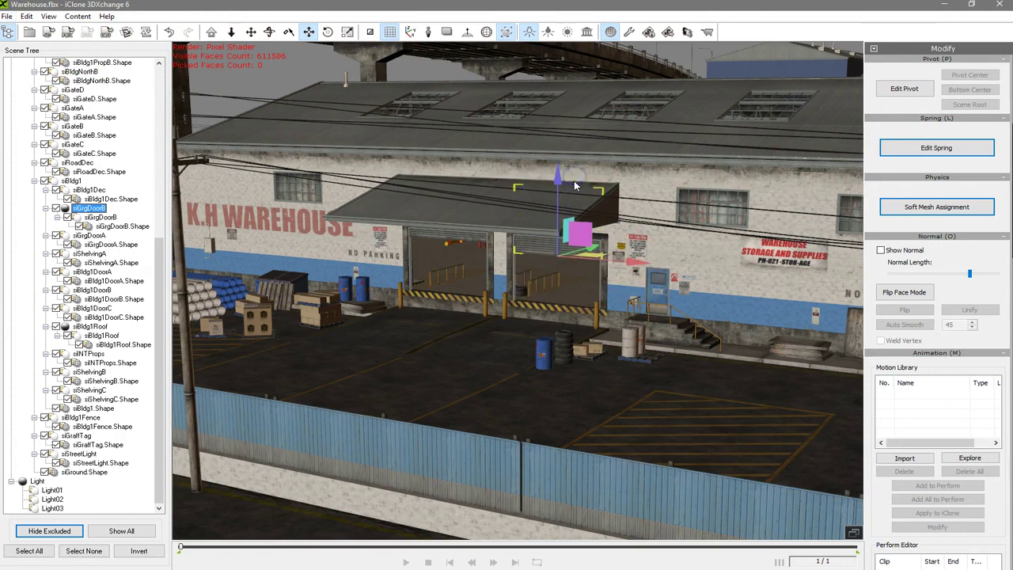
# Test the rotate and move gizmos on siGrgDoorB at its new pivot, undoing the trial move
pyautogui.click(327, 31)
pyautogui.moveTo(535, 208); pyautogui.dragTo(669, 254)
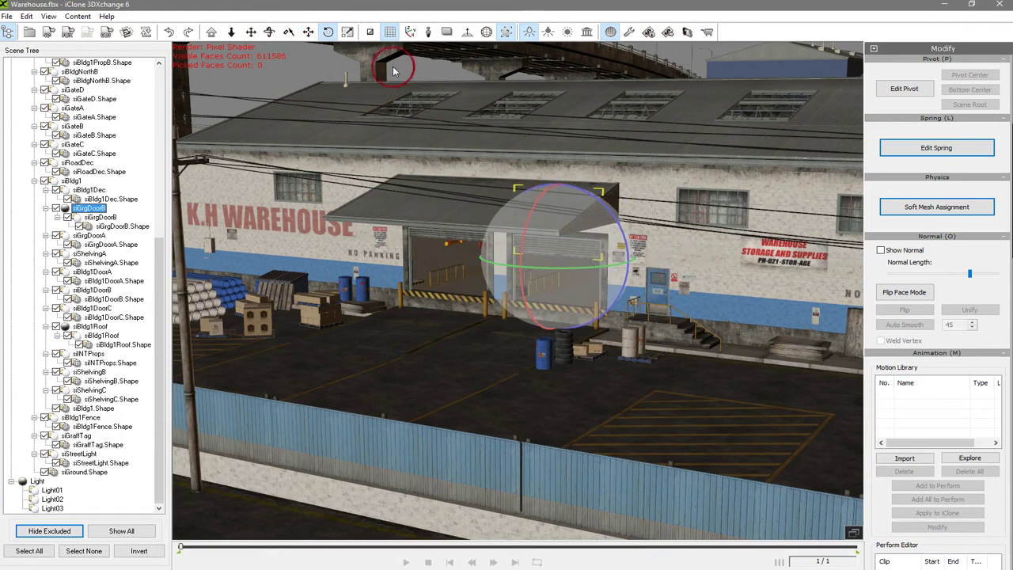
pyautogui.click(307, 33)
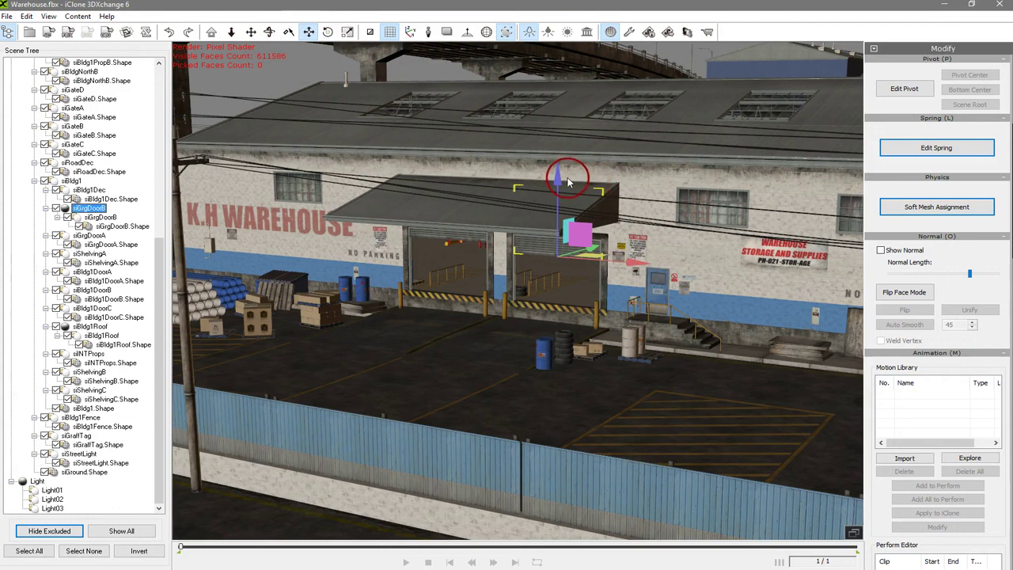
pyautogui.moveTo(558, 184)
pyautogui.mouseDown()
pyautogui.moveTo(558, 233)
pyautogui.moveTo(558, 196)
pyautogui.mouseUp()
pyautogui.hotkey('ctrl', 'z')
pyautogui.click(730, 215)
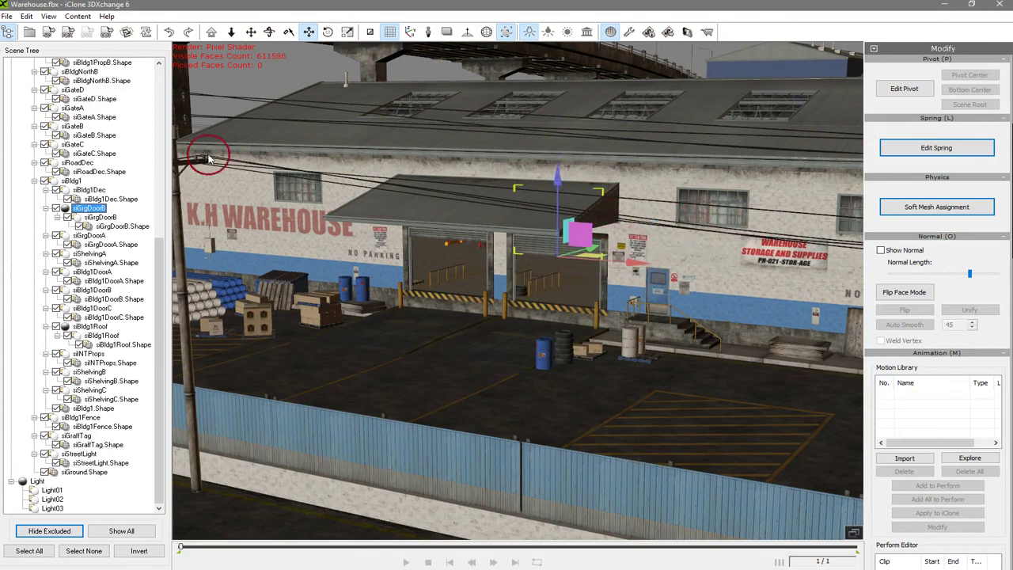
# Export all of the warehouse geometry as an iClone 6 prop named WarehouseTEMP2 to the default content folder
pyautogui.scroll(10, 155, 221)
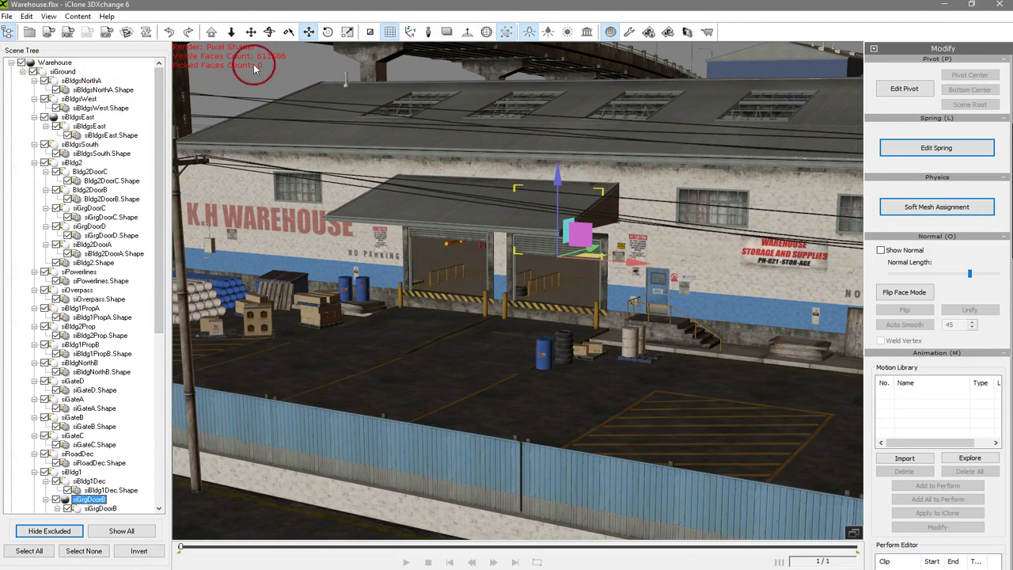
pyautogui.press('q')
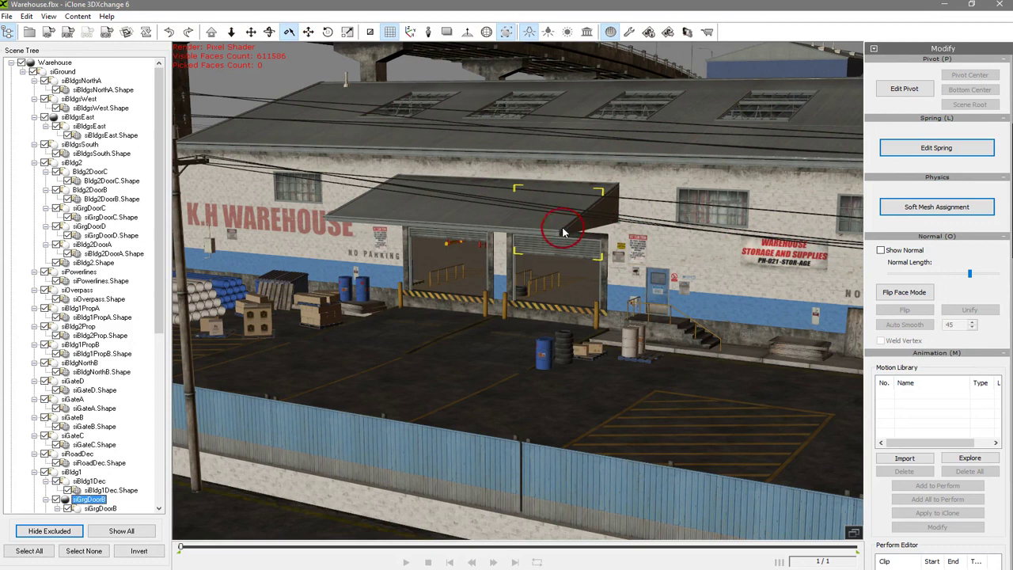
pyautogui.click(49, 32)
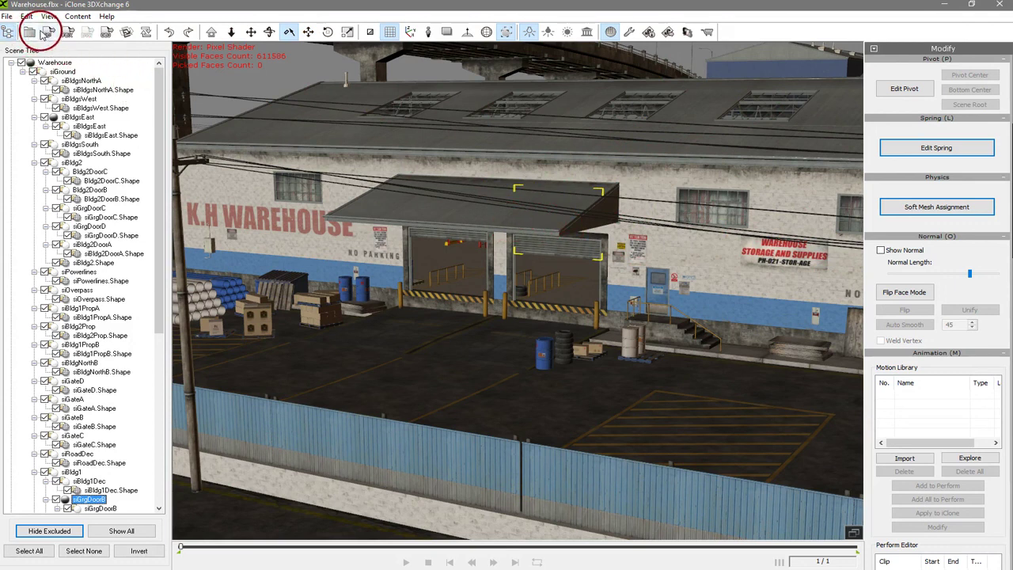
pyautogui.click(535, 230)
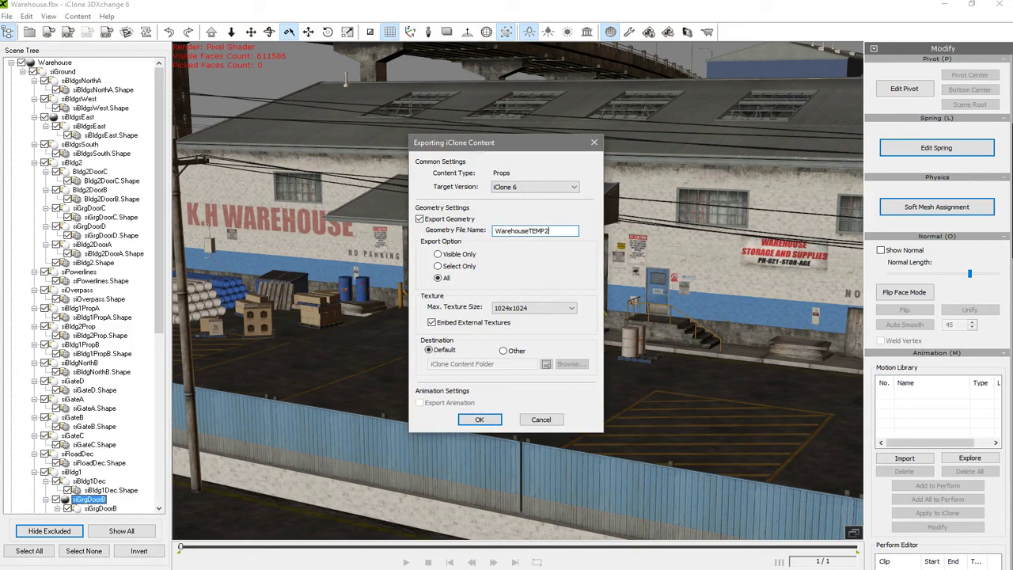
pyautogui.click(480, 419)
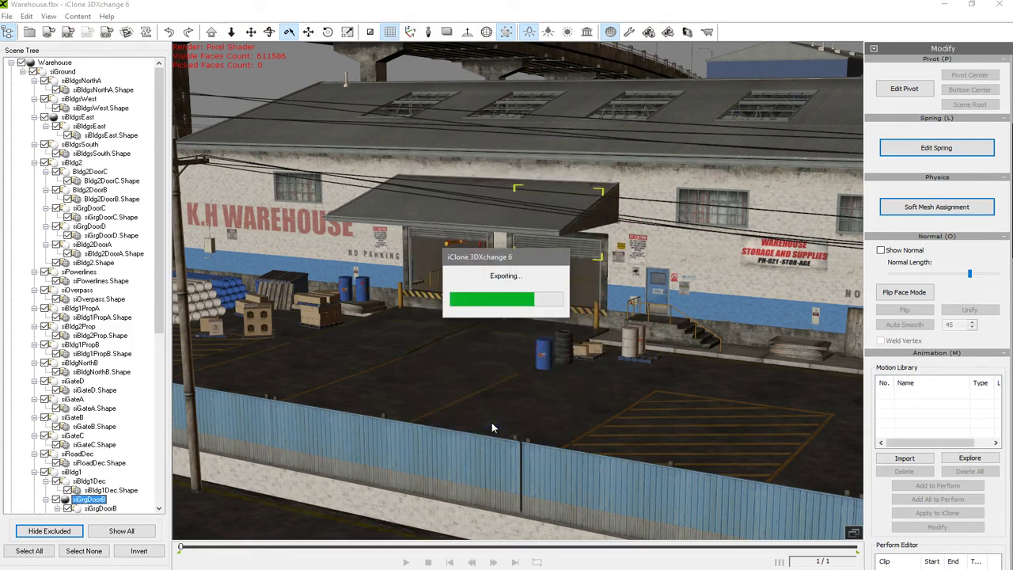
pyautogui.click(522, 317)
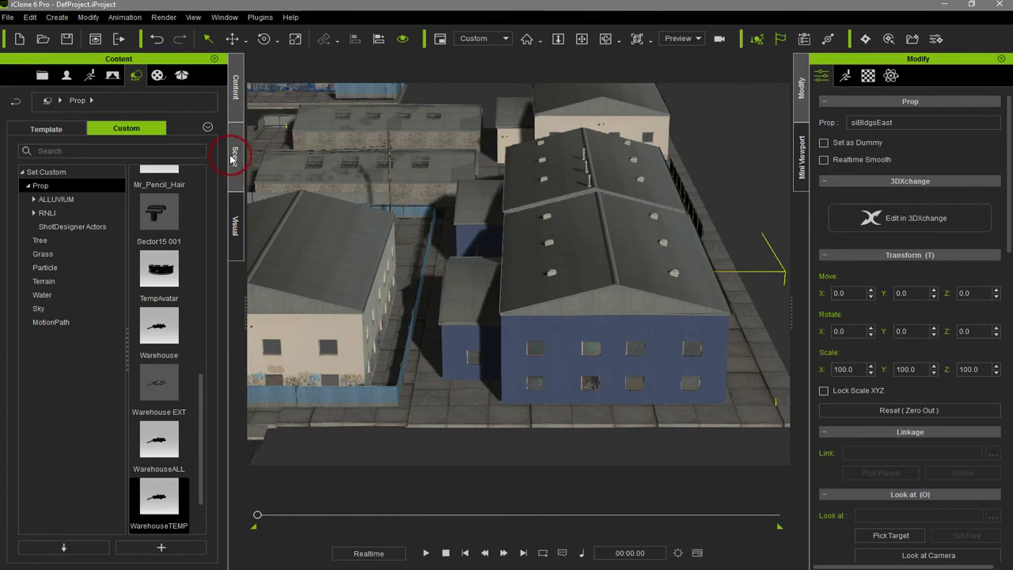
# In iClone, select the existing Warehouse prop in the scene and delete it
pyautogui.click(428, 201)
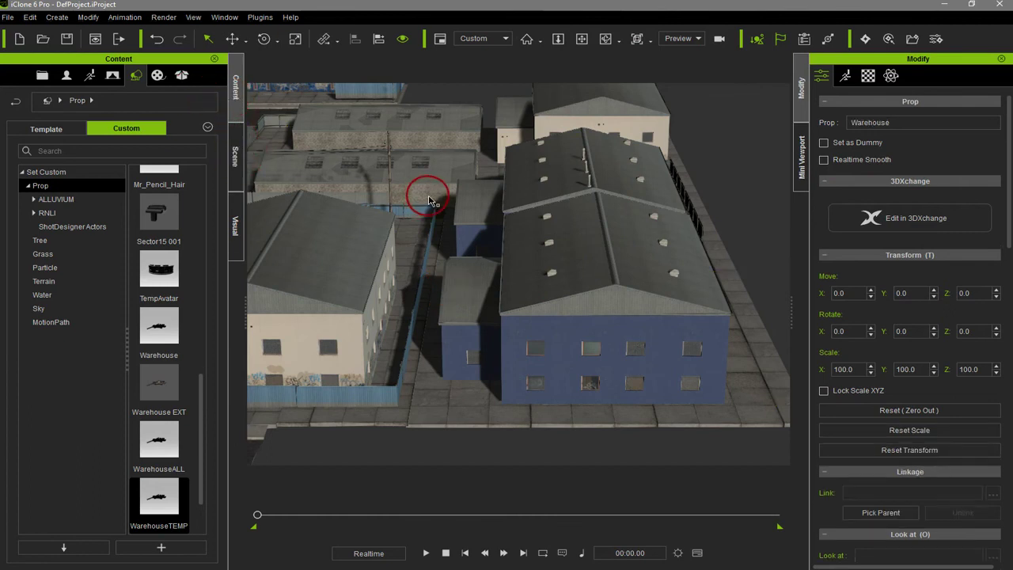
pyautogui.click(235, 155)
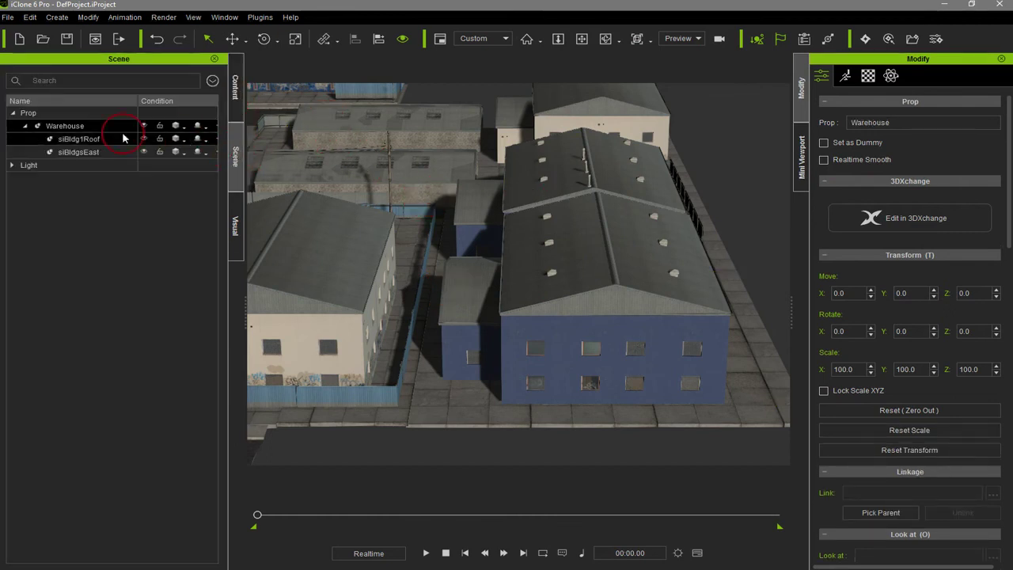
pyautogui.click(80, 125)
pyautogui.press('Delete')
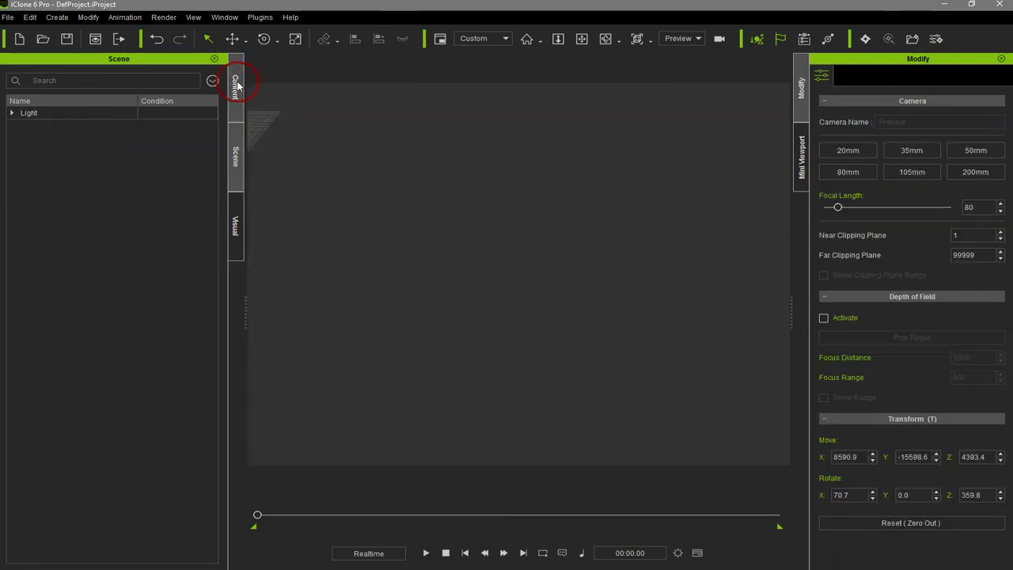
# Load the WarehouseTEMP2 prop from the custom prop library into the scene
pyautogui.click(235, 84)
pyautogui.moveTo(201, 430); pyautogui.dragTo(197, 491)
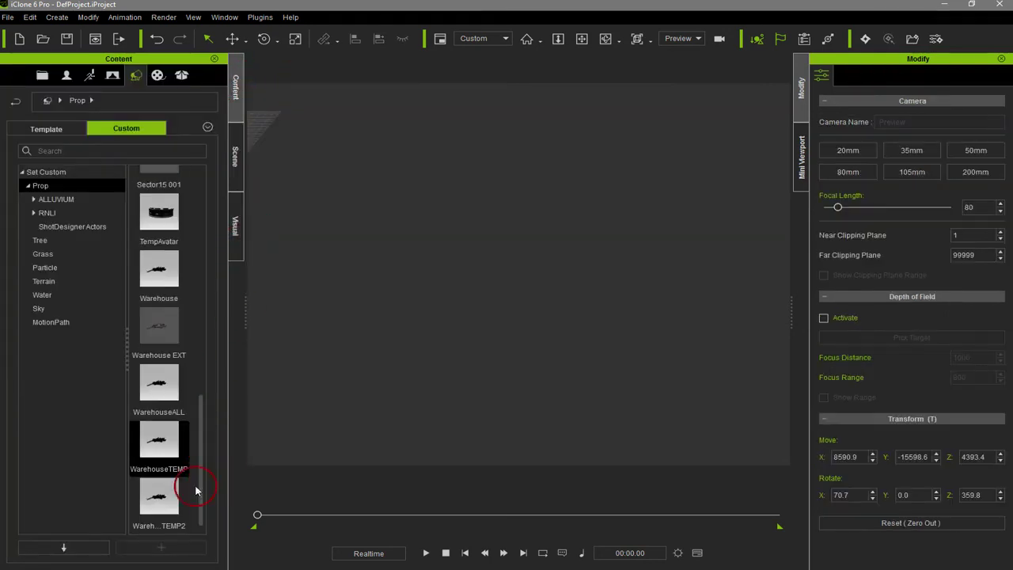
pyautogui.doubleClick(162, 494)
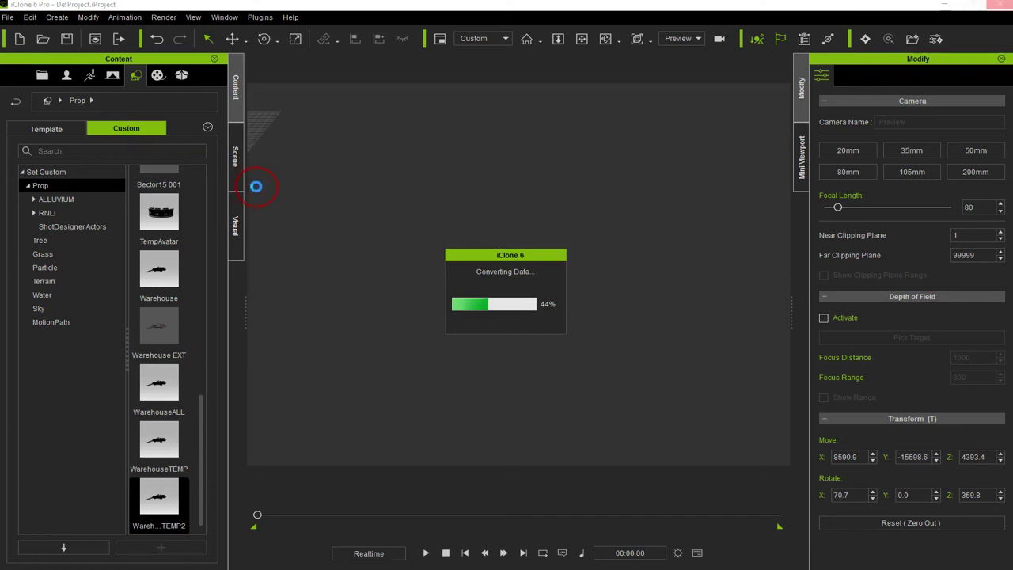
# Expand the Warehouse prop in the scene list and select its siGrgDoorB sub-prop
pyautogui.click(238, 167)
pyautogui.click(24, 126)
pyautogui.click(87, 166)
pyautogui.click(89, 154)
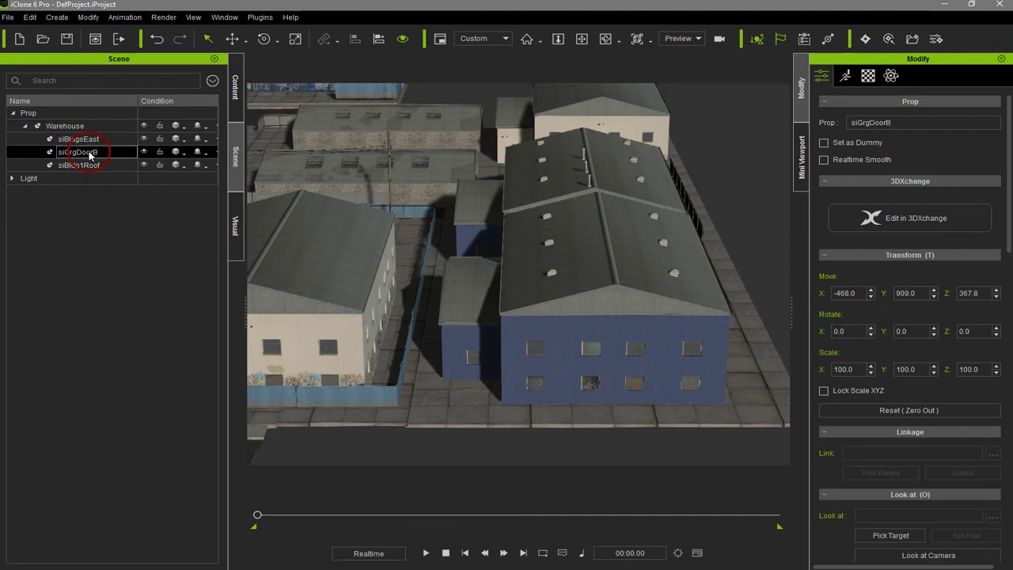
# Zoom to the garage door, test moving siGrgDoorB from its new pivot, and undo the move
pyautogui.click(528, 39)
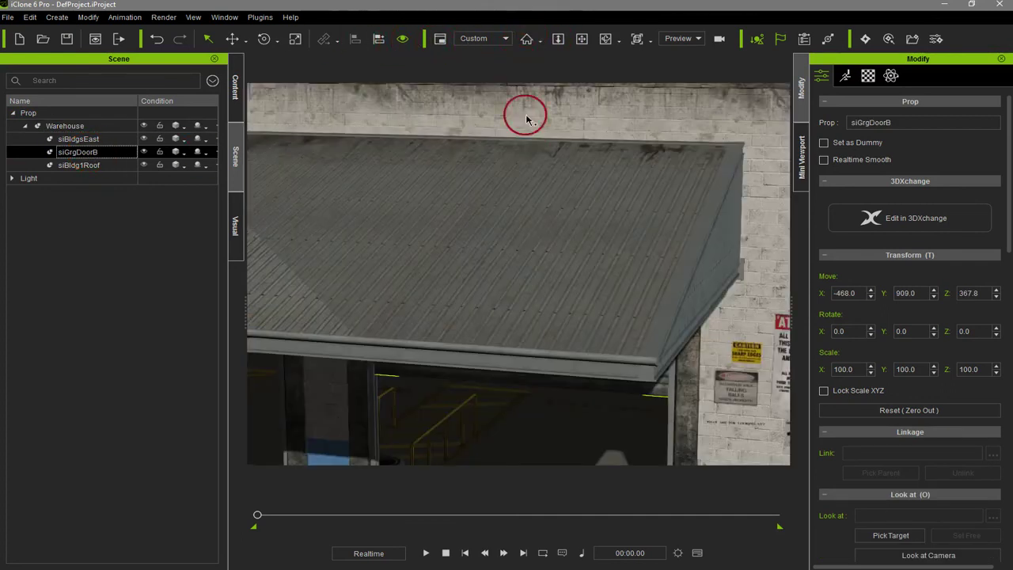
pyautogui.moveTo(567, 133); pyautogui.dragTo(563, 173, button='right')
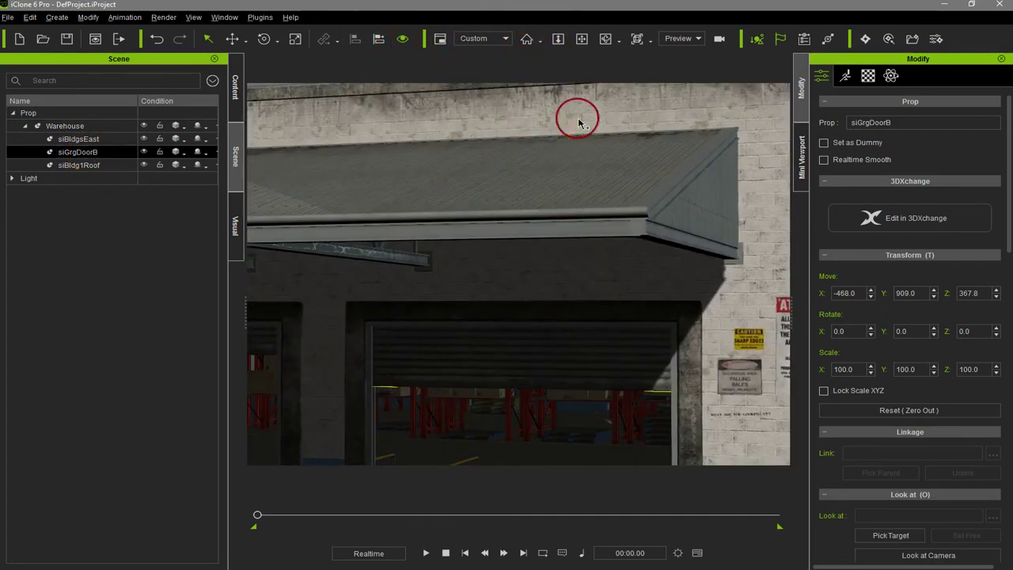
pyautogui.scroll(-4, 598, 221)
pyautogui.scroll(-2, 603, 246)
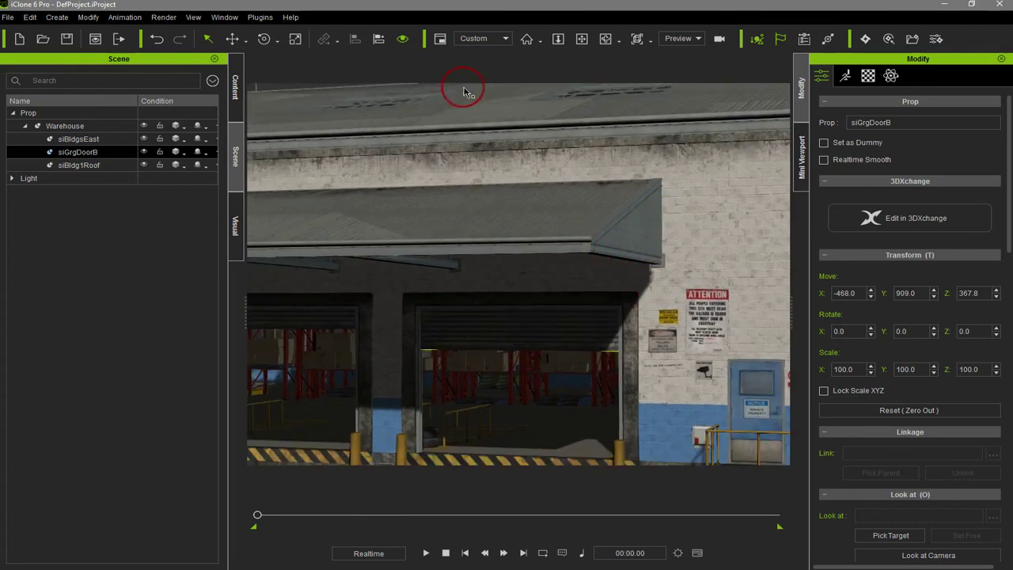
pyautogui.moveTo(638, 165)
pyautogui.mouseDown()
pyautogui.moveTo(622, 235)
pyautogui.moveTo(649, 181)
pyautogui.mouseUp()
pyautogui.moveTo(649, 182); pyautogui.dragTo(628, 266, button='right')
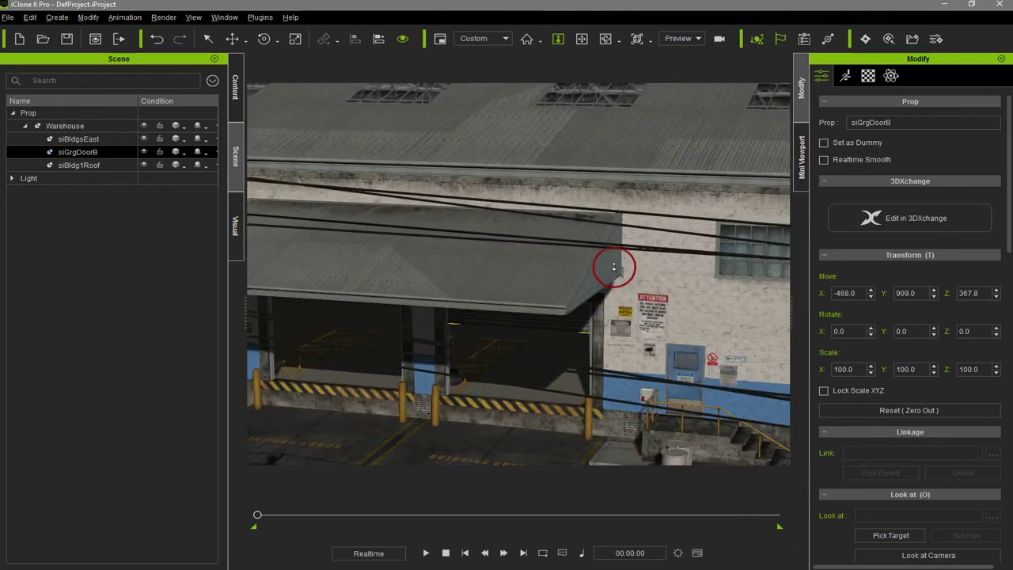
pyautogui.moveTo(596, 256); pyautogui.dragTo(508, 255)
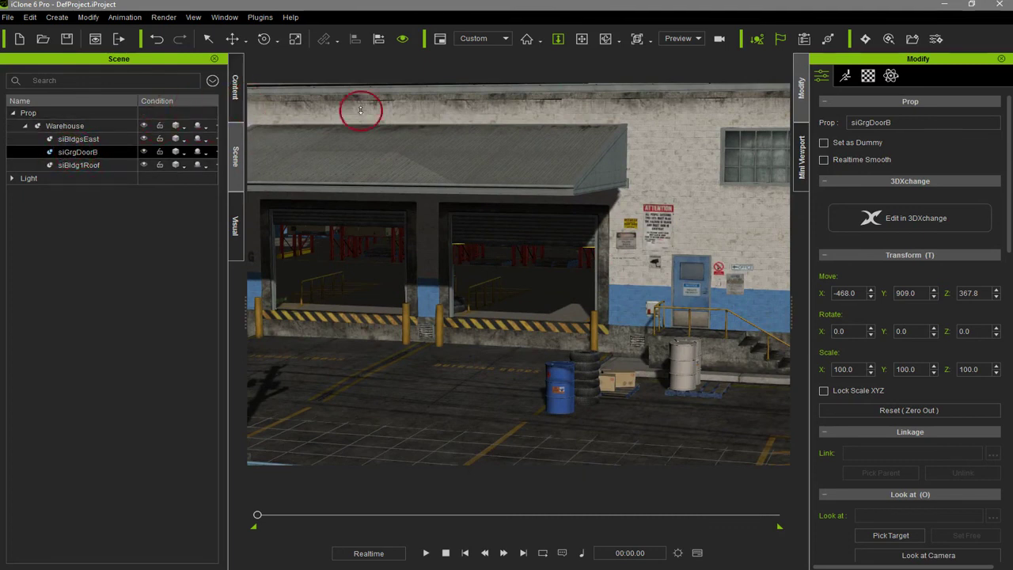
pyautogui.click(233, 40)
pyautogui.moveTo(524, 188); pyautogui.dragTo(611, 272)
pyautogui.hotkey('ctrl', 'z')
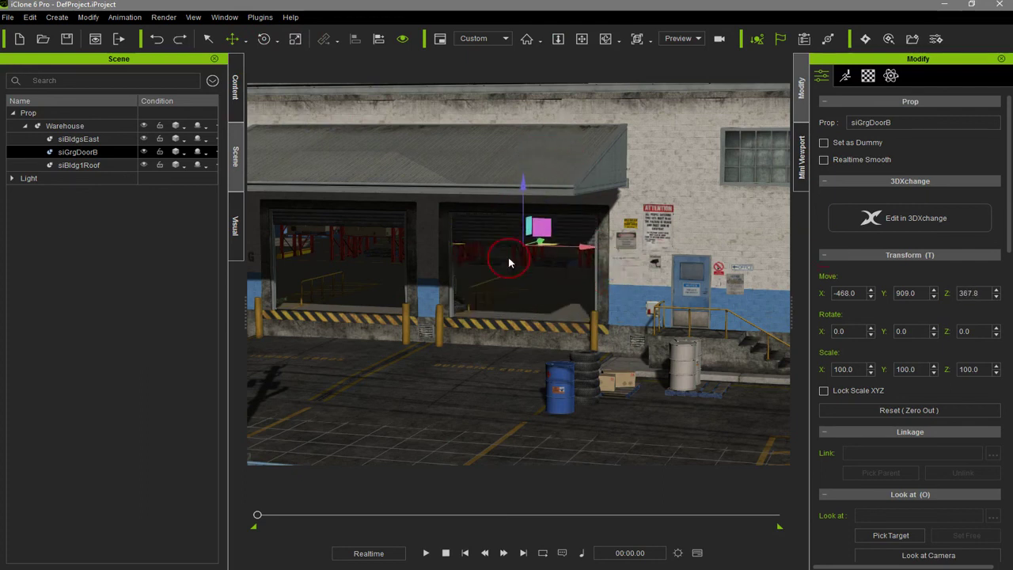
pyautogui.press('q')
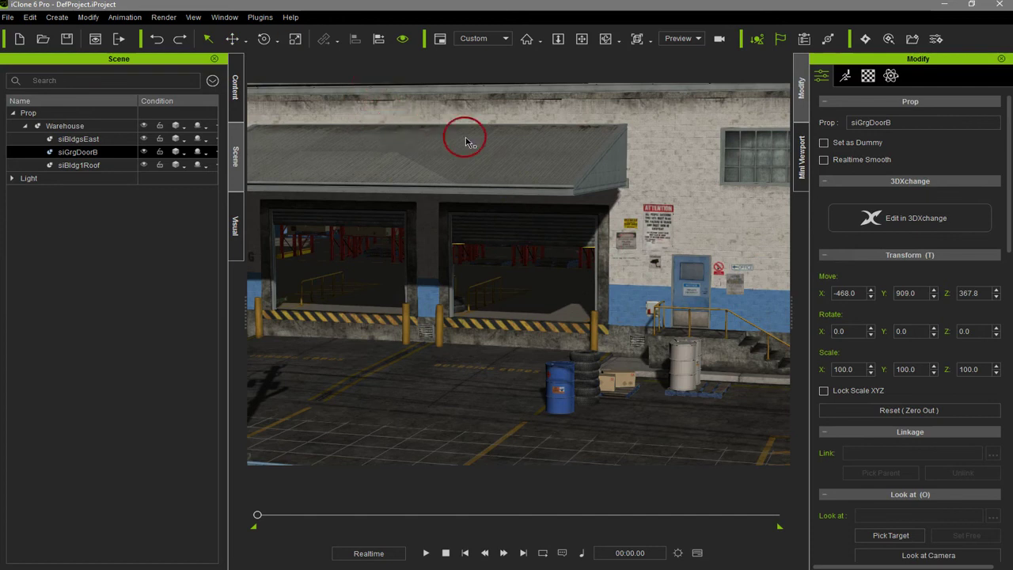